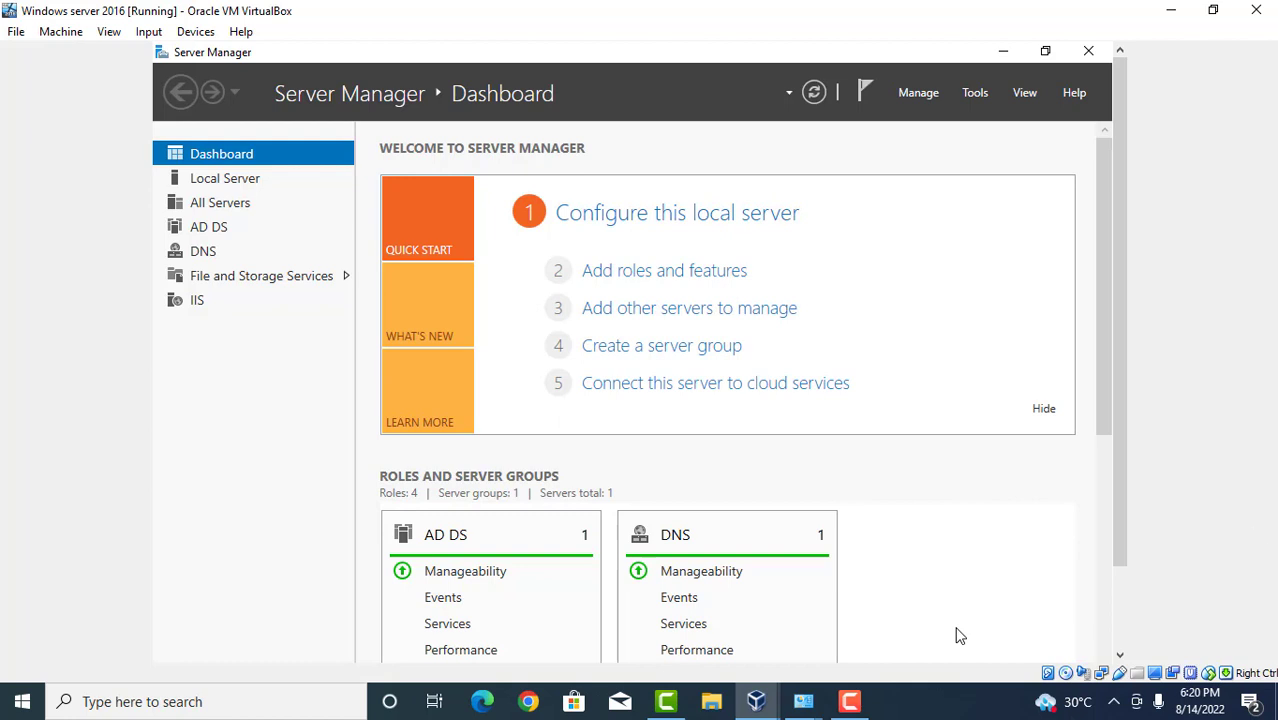
# Start the Add Roles and Features wizard with a role-based installation and reach Server Roles.
pyautogui.click(924, 93)
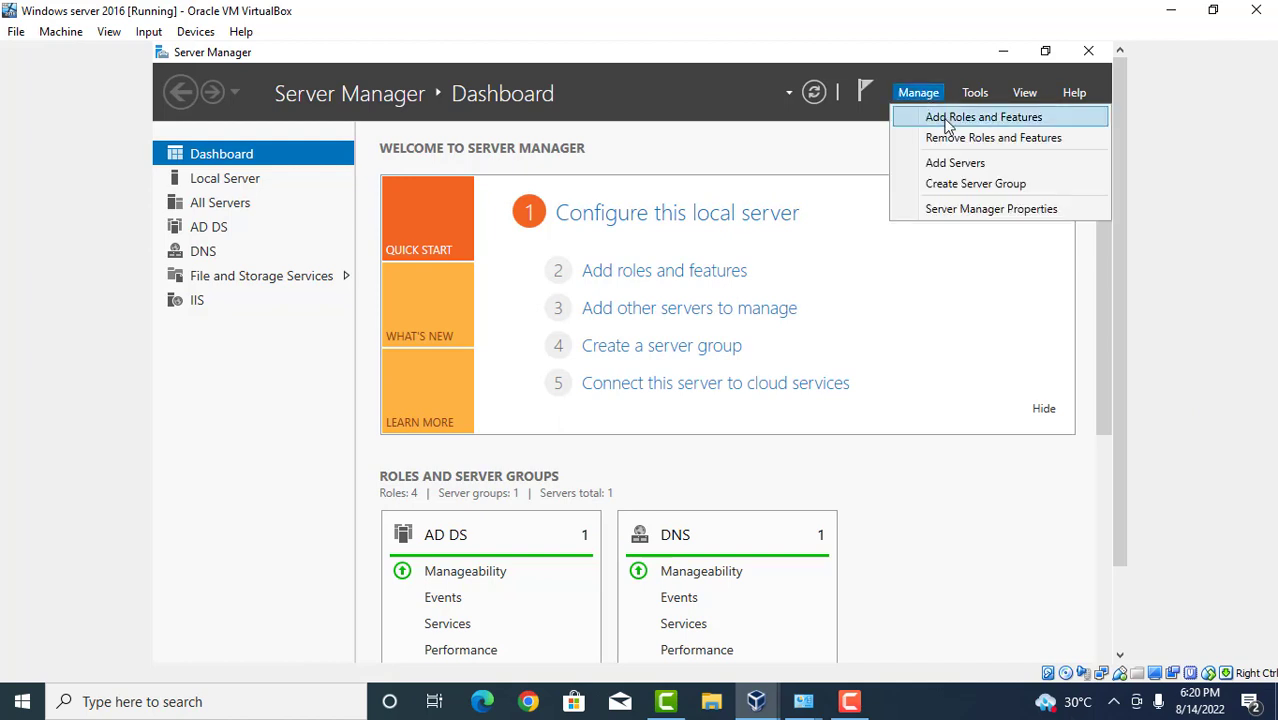
pyautogui.click(948, 120)
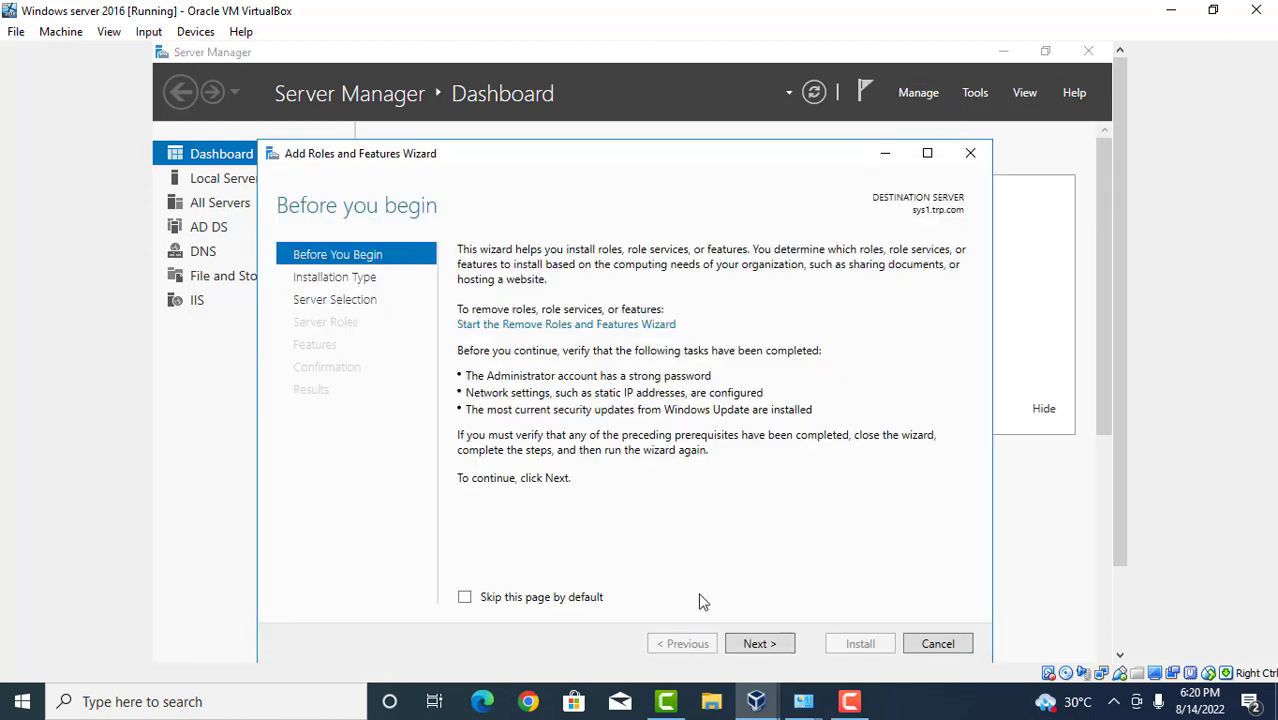
pyautogui.click(757, 644)
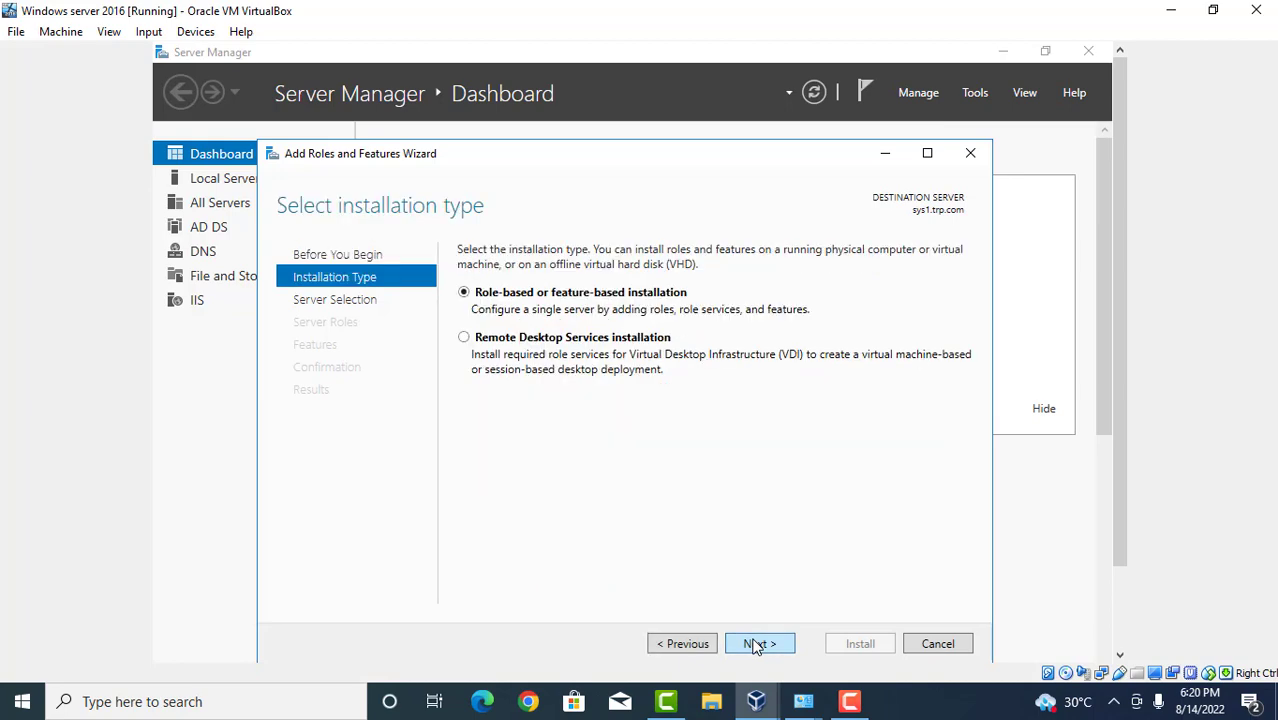
pyautogui.click(757, 644)
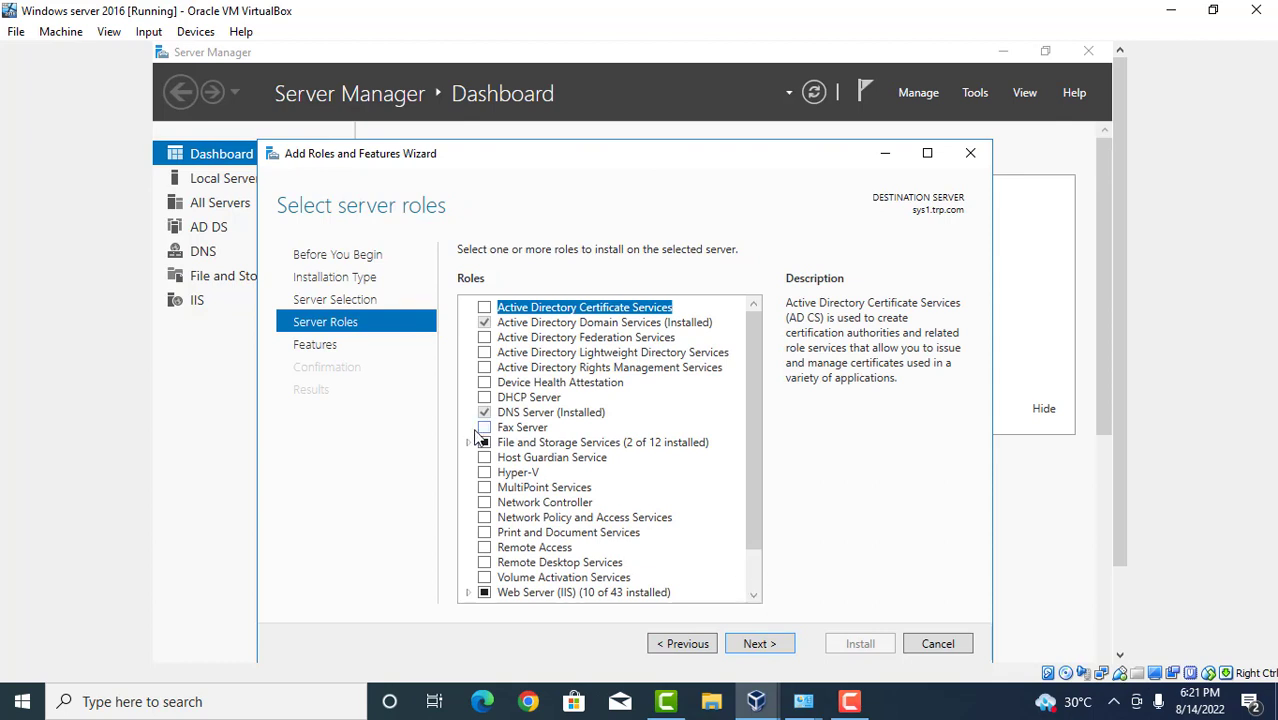
# Expand File and Storage Services > File and iSCSI Services and select iSCSI Target Server.
pyautogui.click(469, 442)
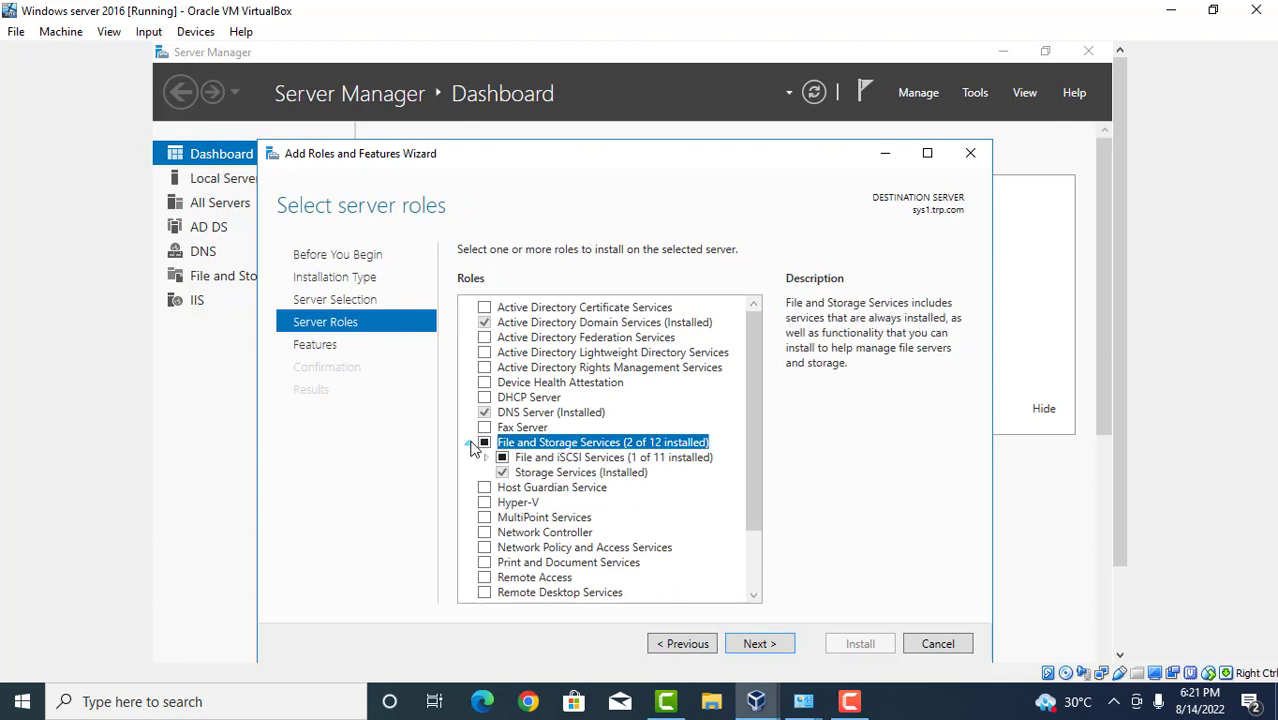
pyautogui.click(487, 458)
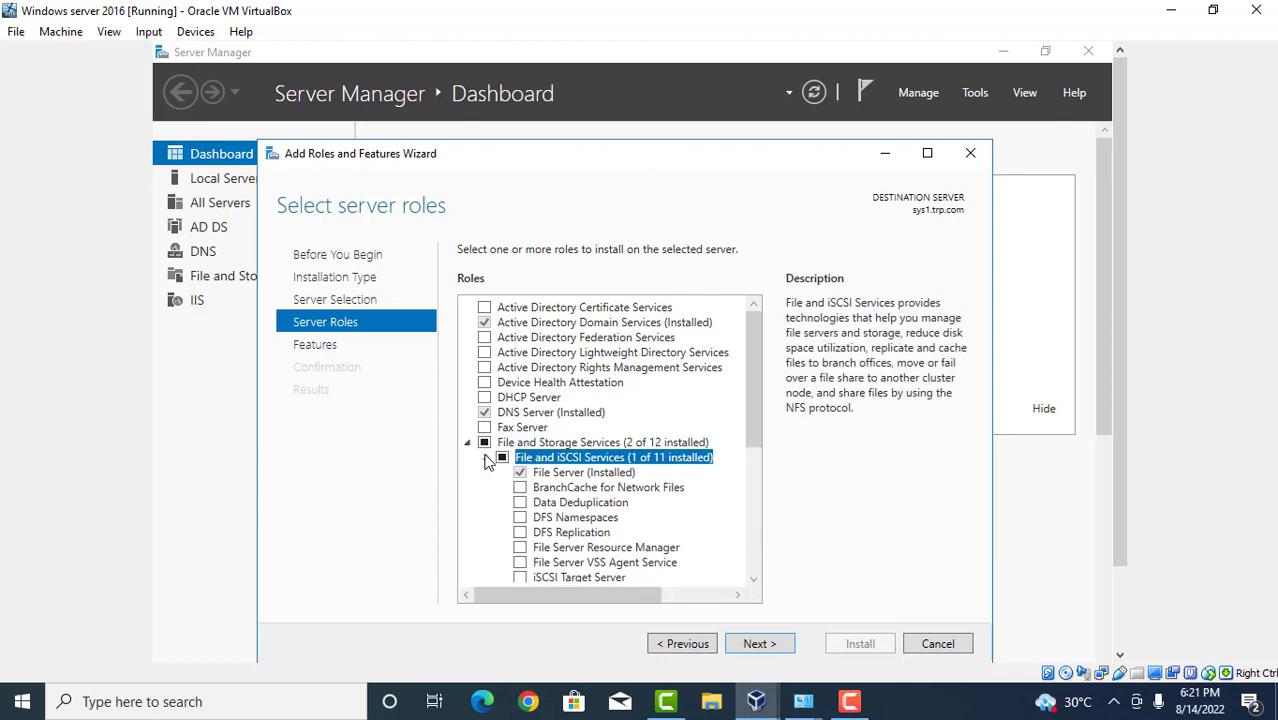
pyautogui.click(755, 578)
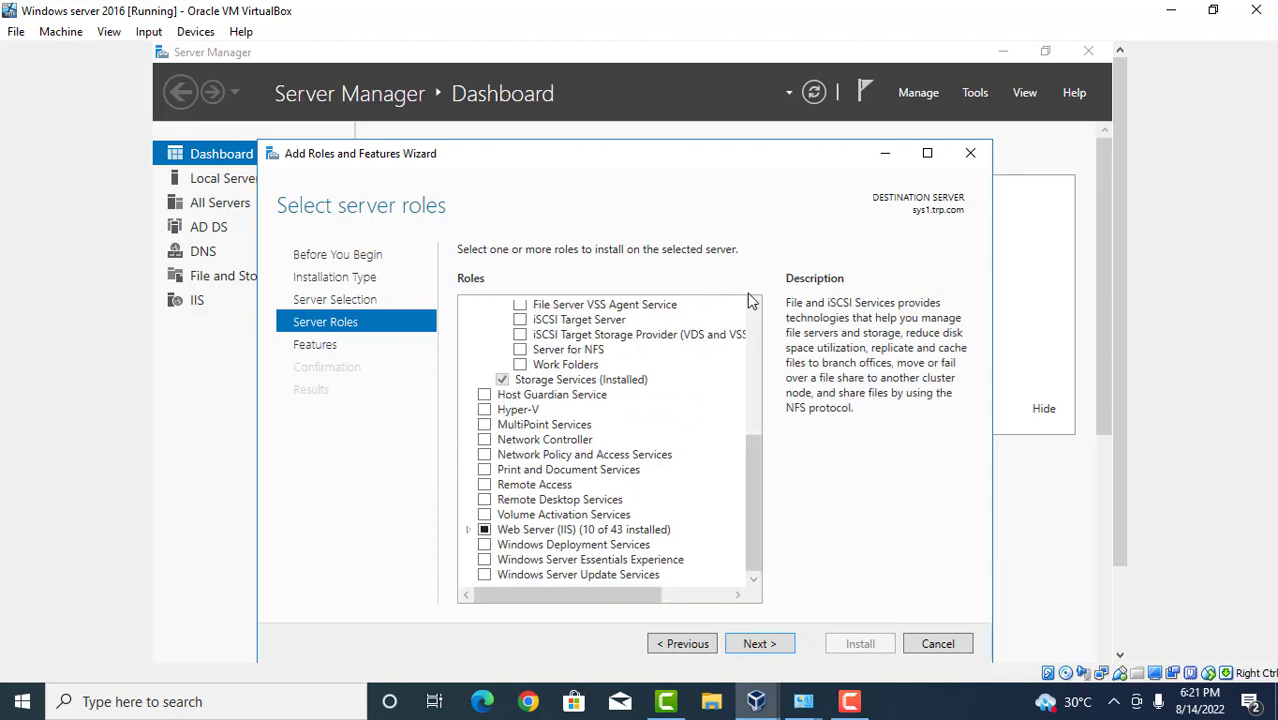
pyautogui.click(754, 305)
pyautogui.click(754, 305)
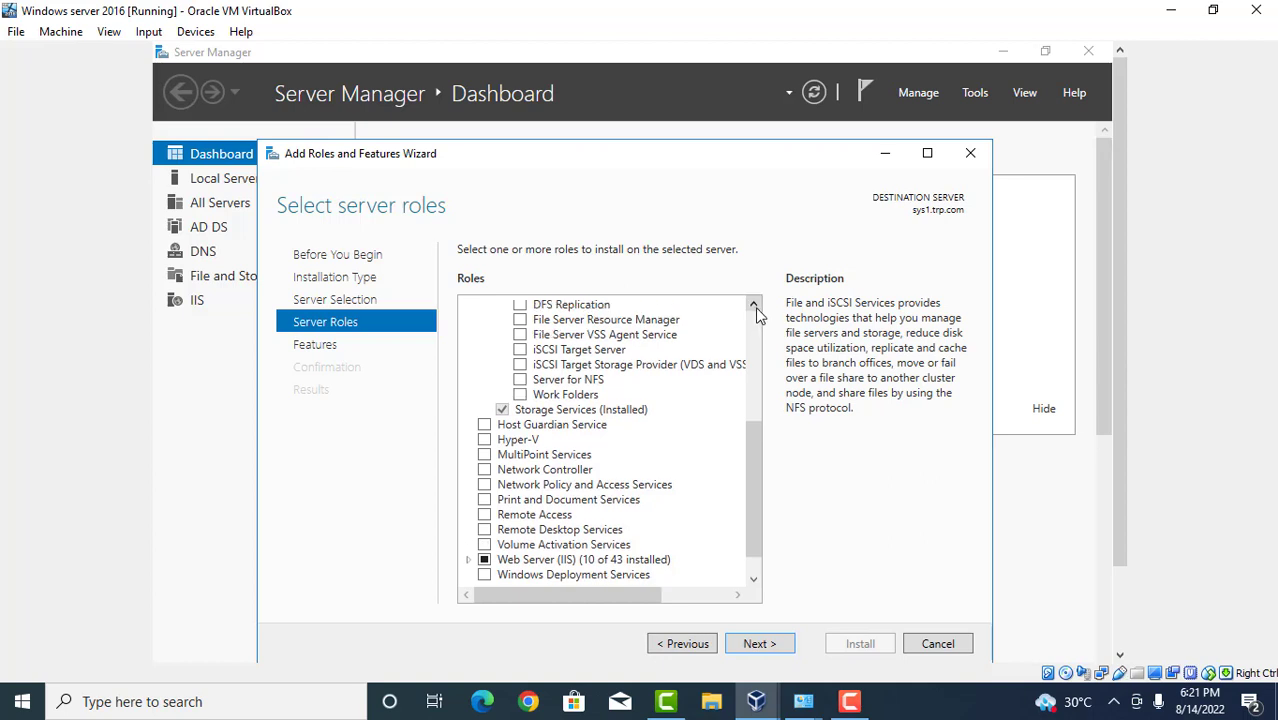
pyautogui.click(520, 350)
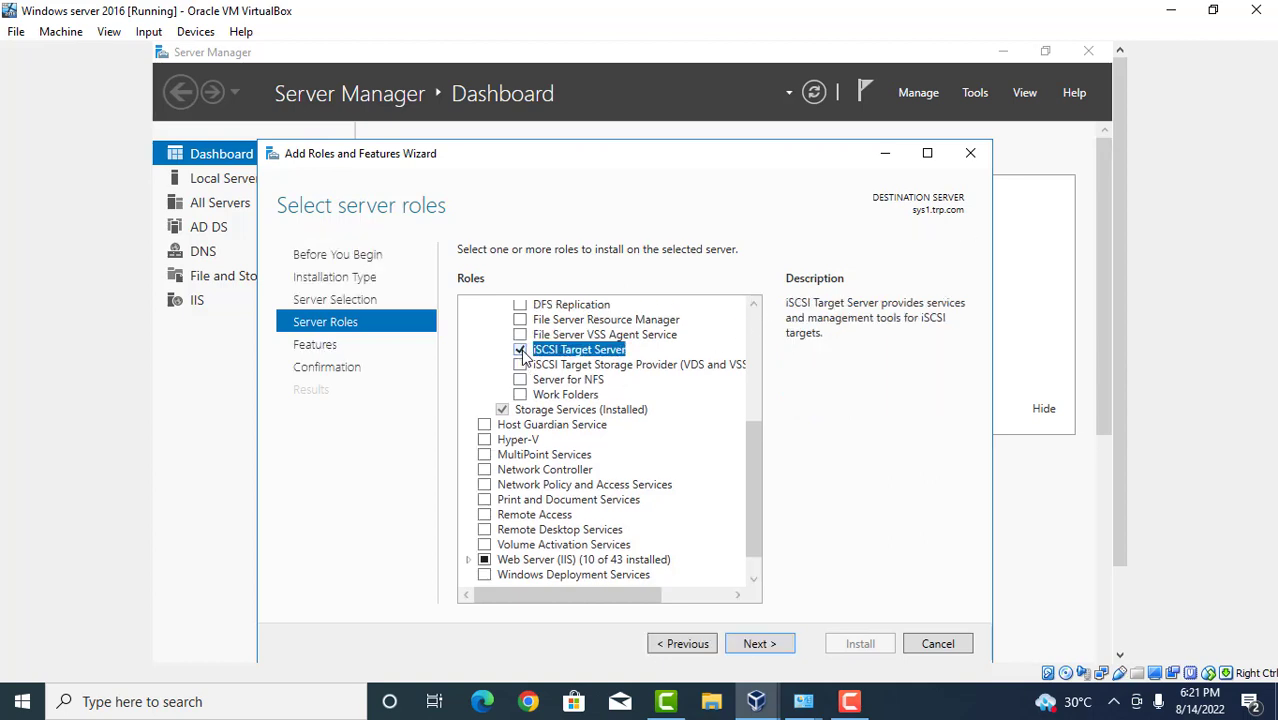
# Install the iSCSI Target Server role with no extra features and return to the Dashboard.
pyautogui.click(760, 644)
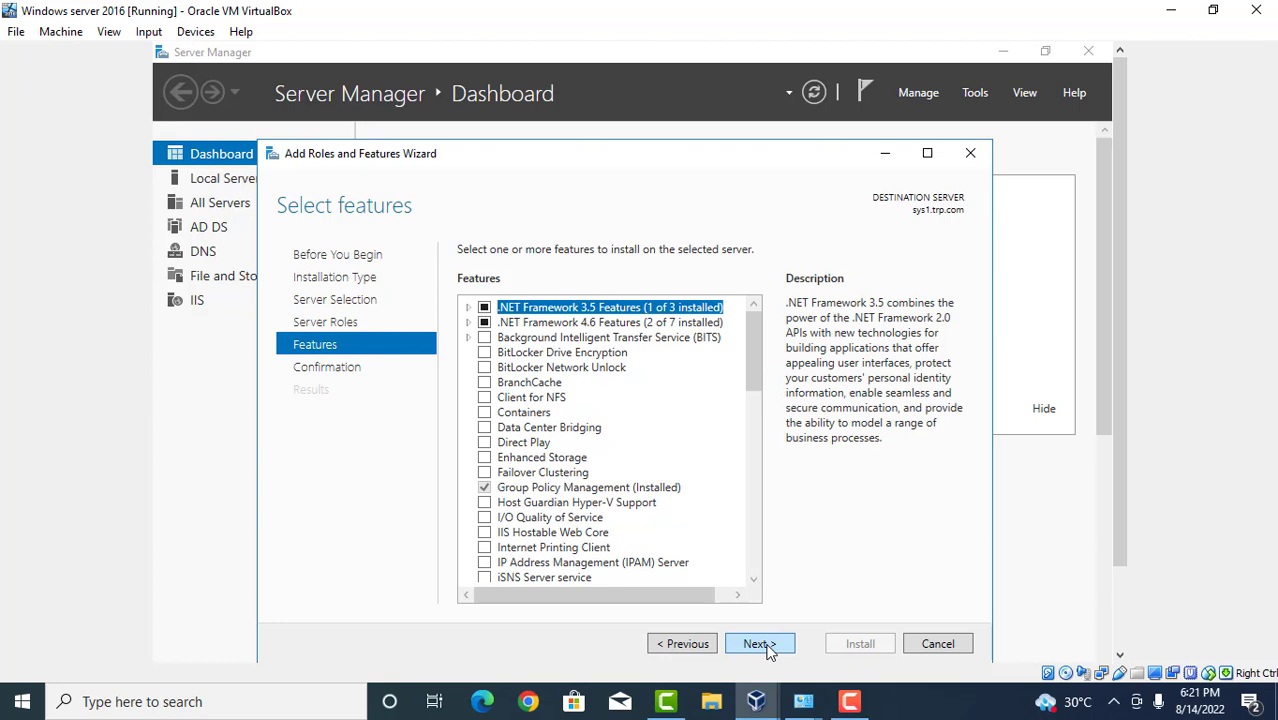
pyautogui.click(769, 648)
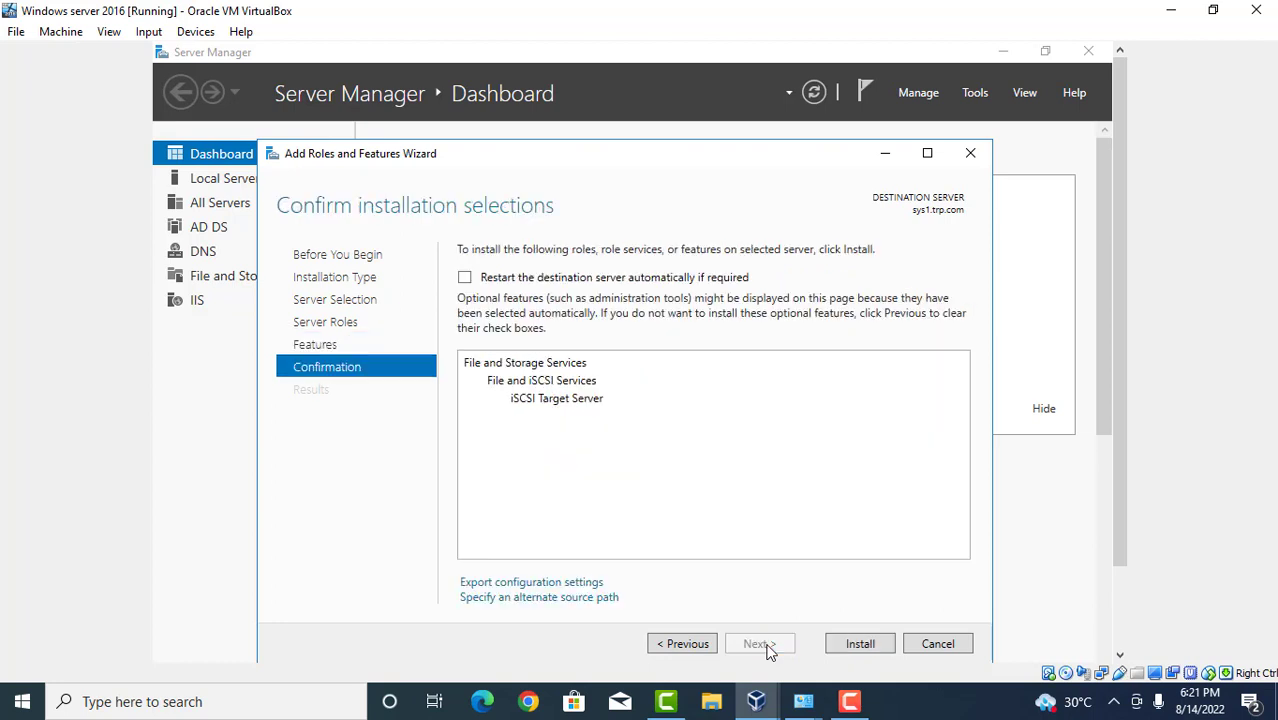
pyautogui.click(866, 646)
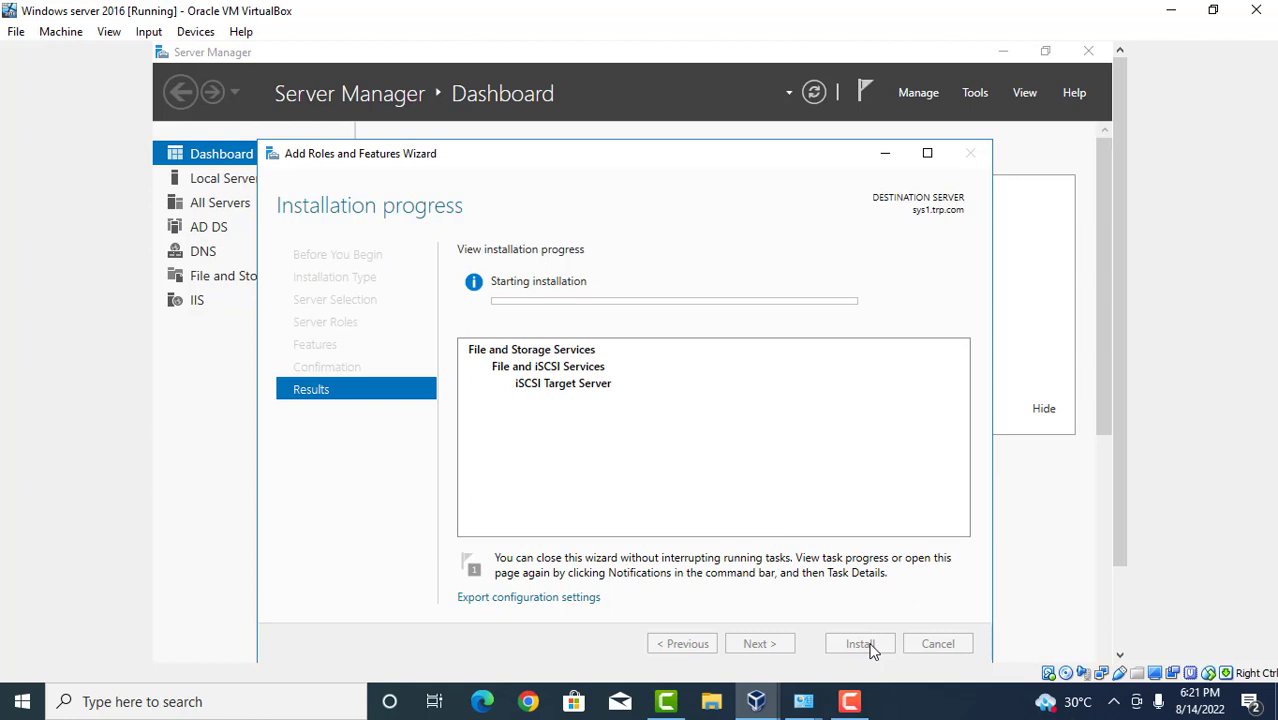
pyautogui.click(853, 703)
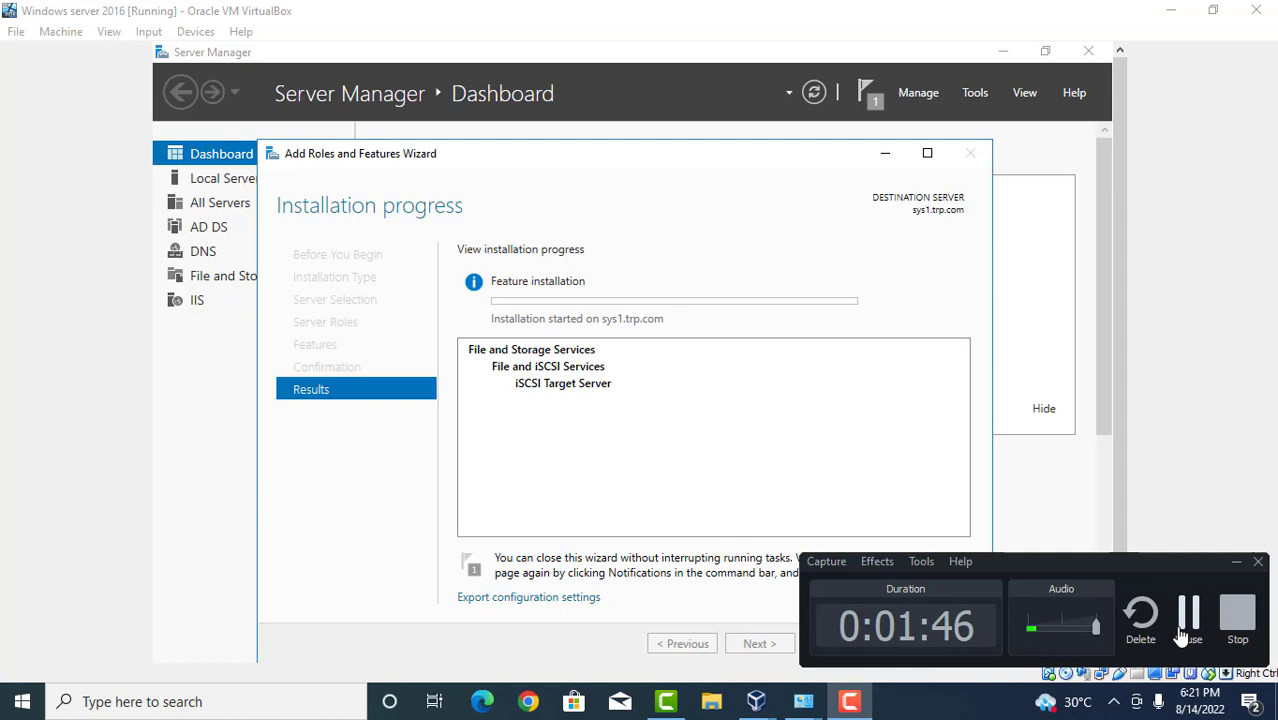
pyautogui.click(1187, 632)
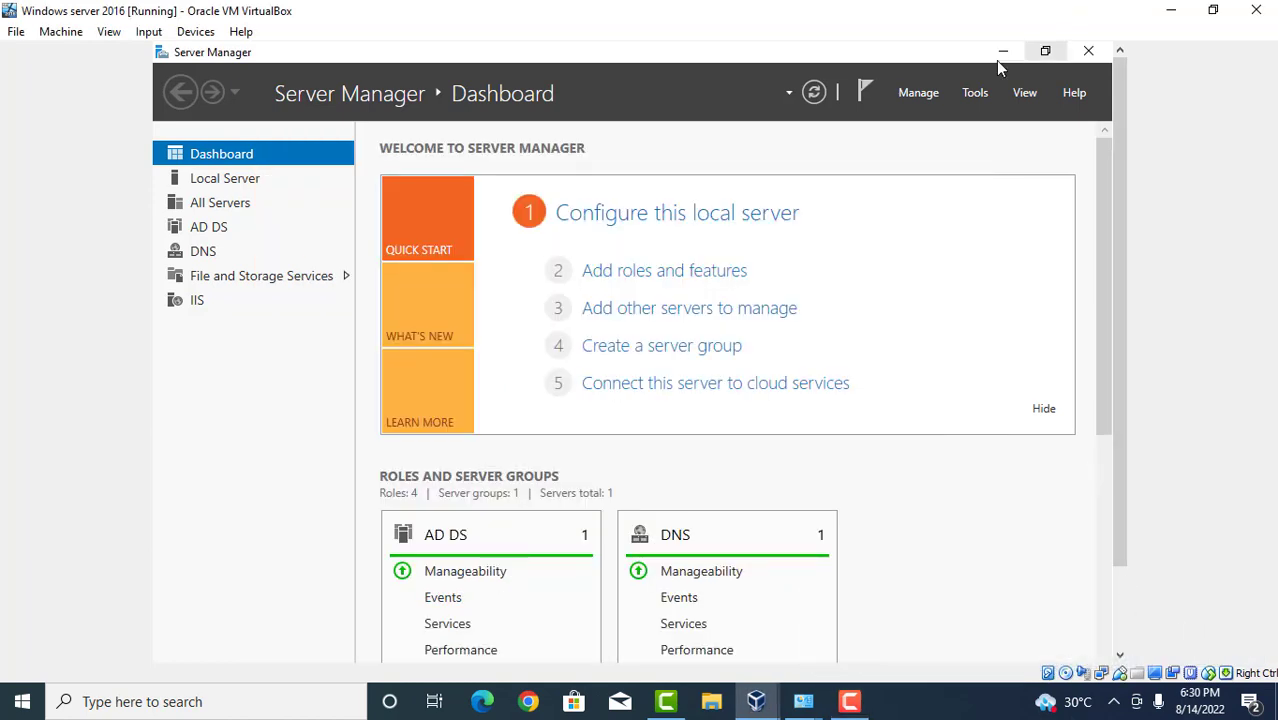
# Open File and Storage Services > iSCSI and launch the New iSCSI Virtual Disk Wizard.
pyautogui.click(977, 101)
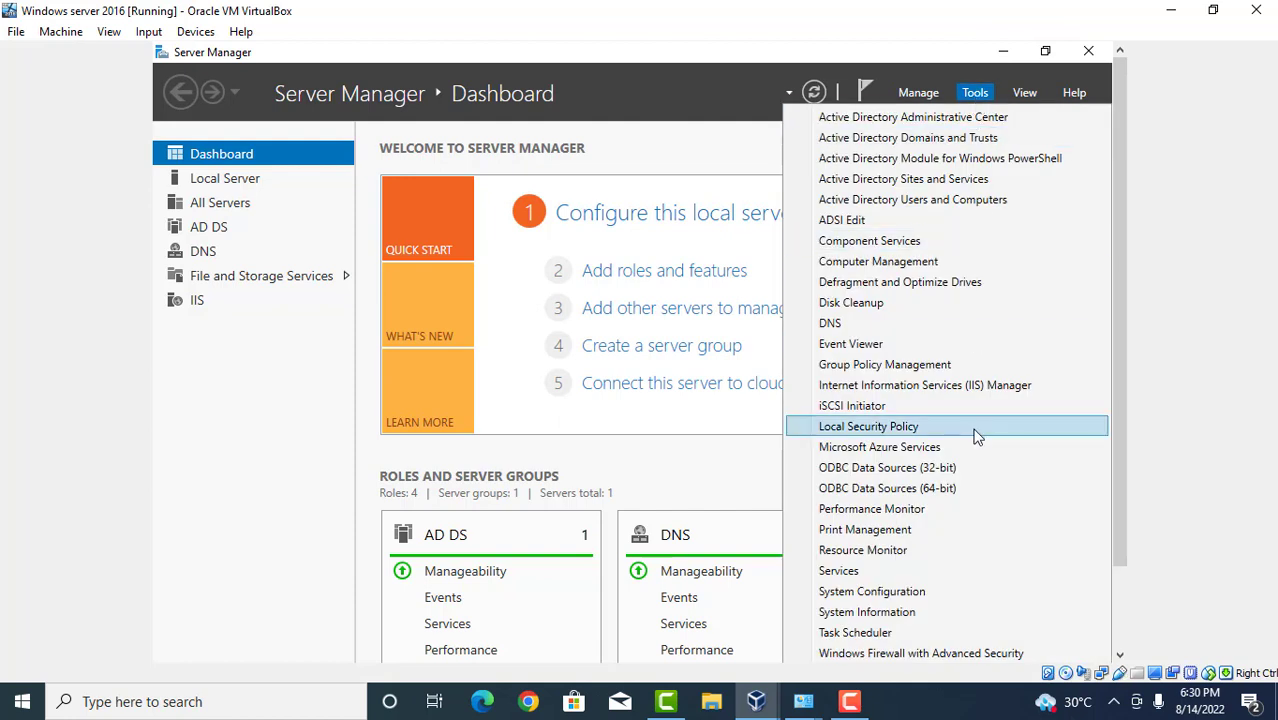
pyautogui.click(1120, 655)
pyautogui.moveTo(1120, 655); pyautogui.dragTo(1120, 655)
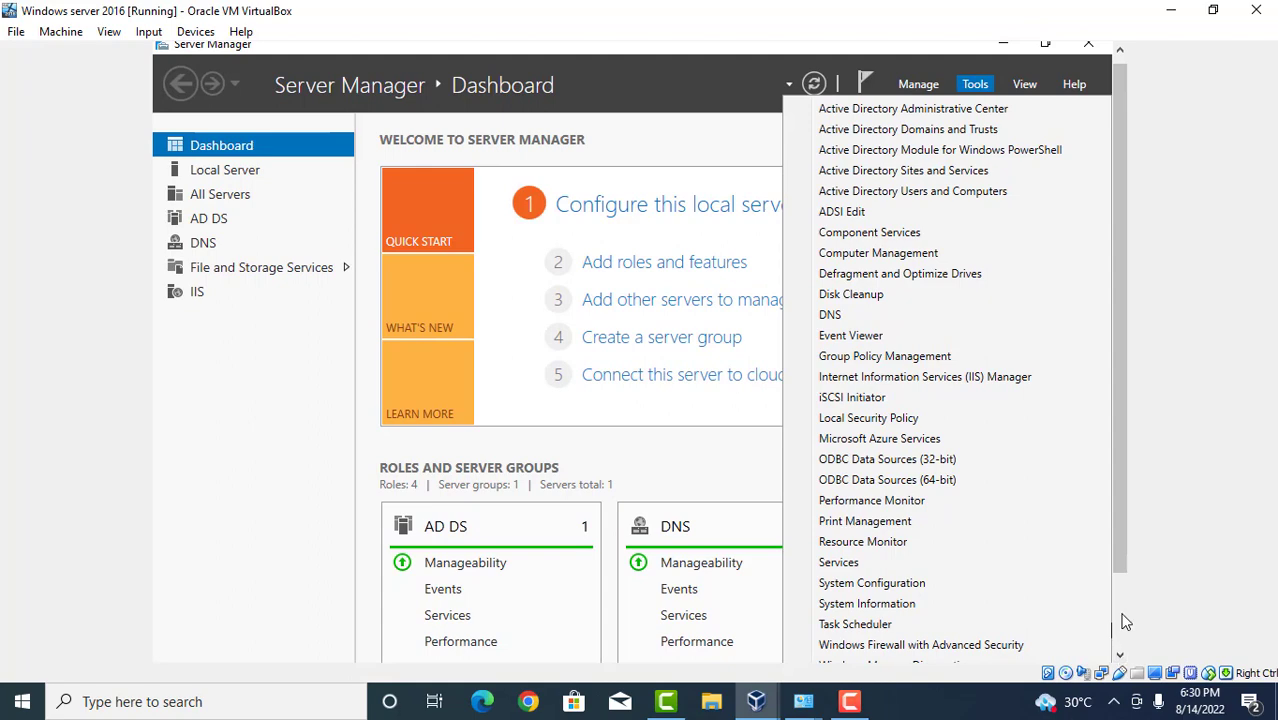
pyautogui.click(1125, 621)
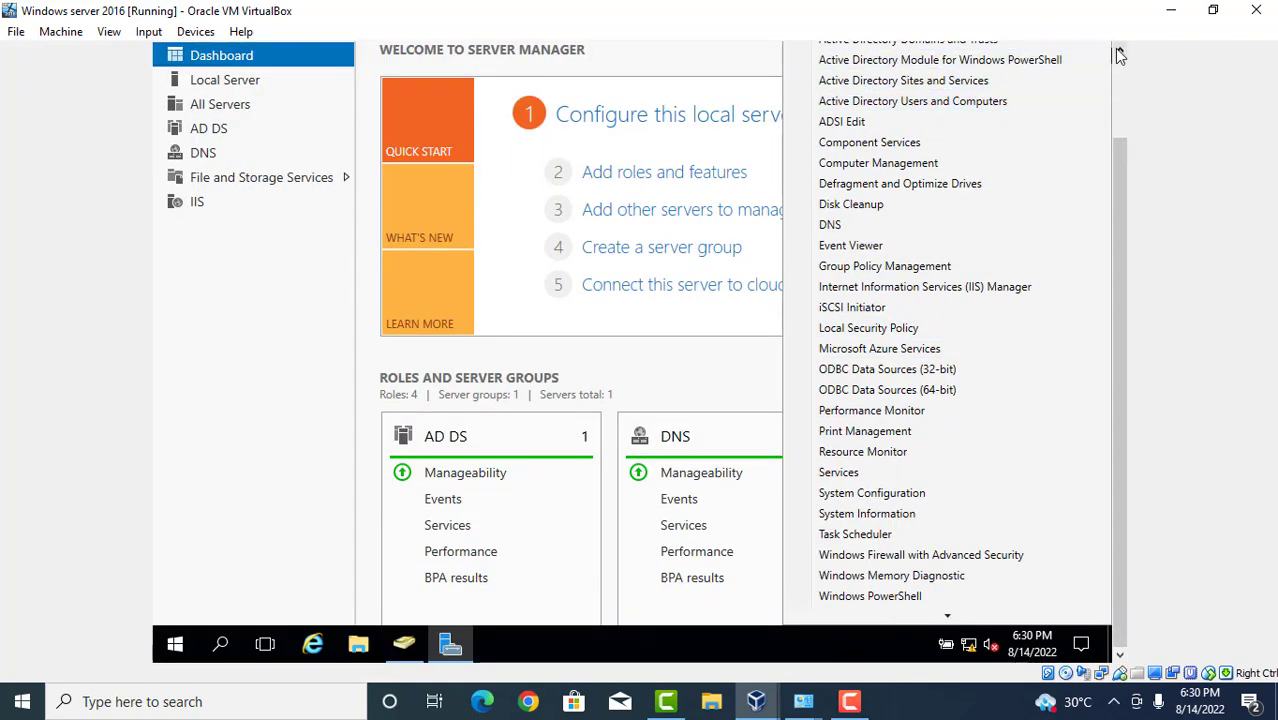
pyautogui.click(309, 184)
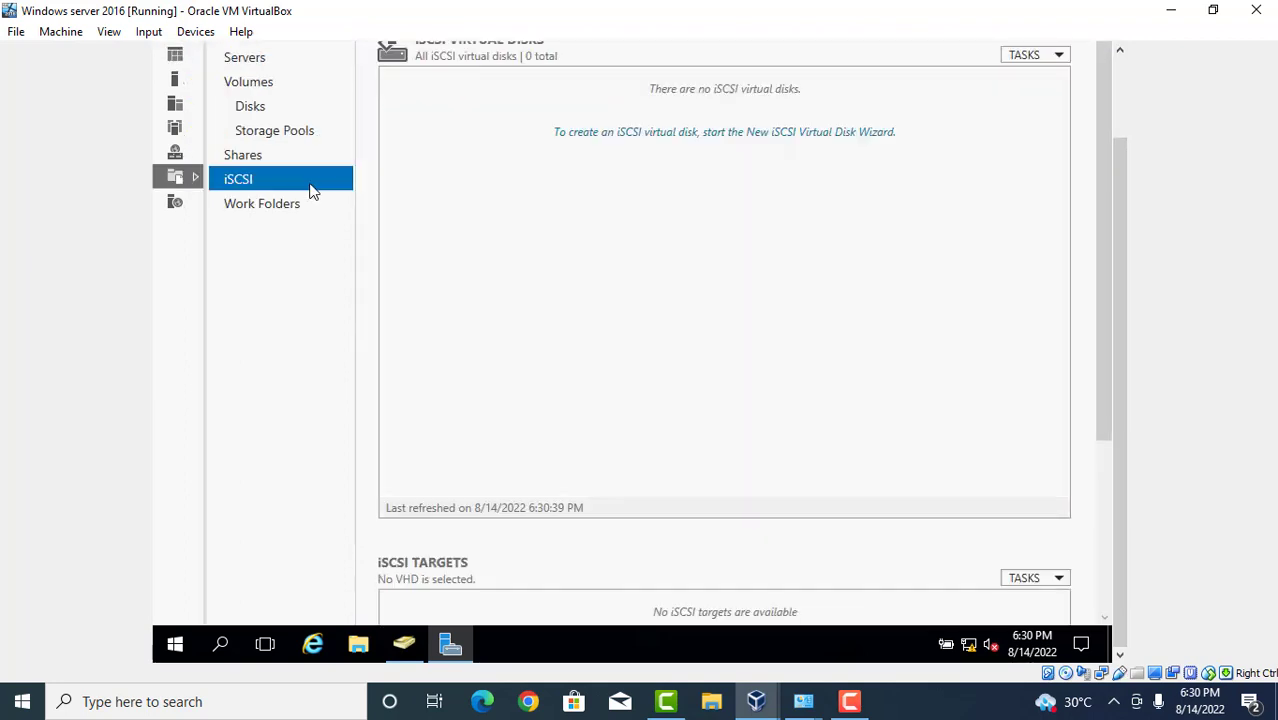
pyautogui.click(656, 133)
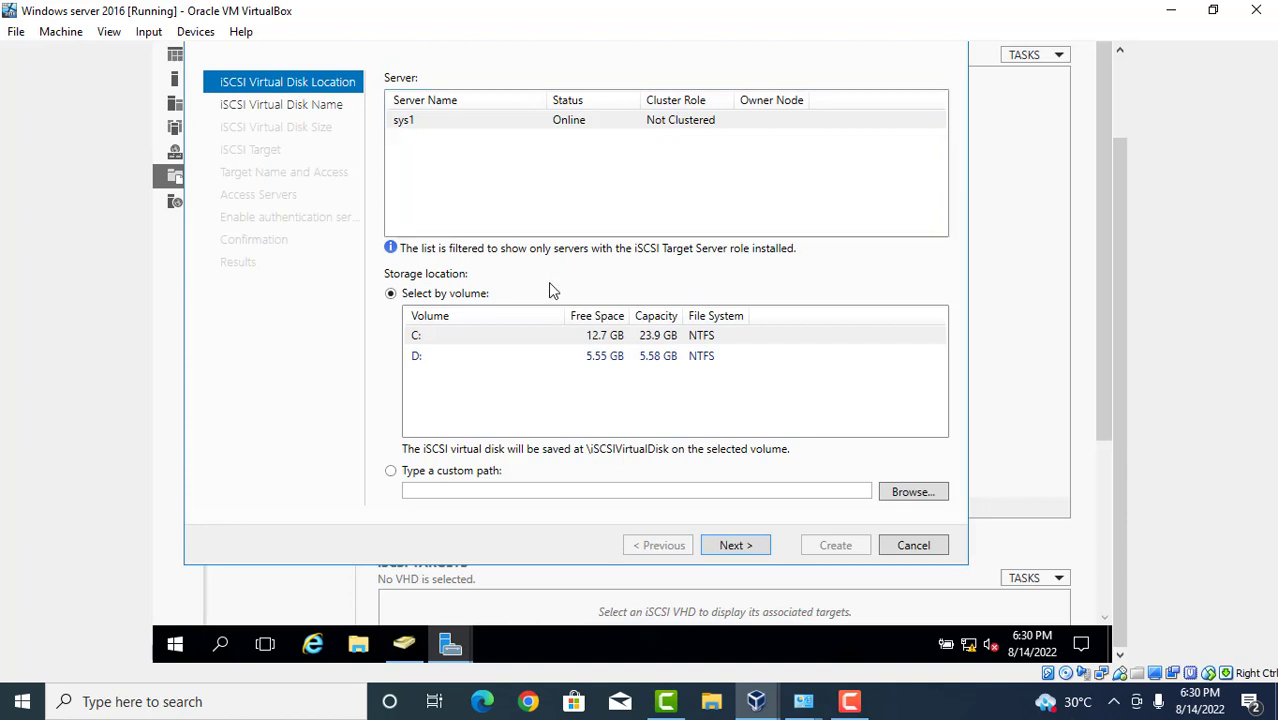
# Store the new virtual disk on volume D: and name it vdisk1.
pyautogui.click(482, 360)
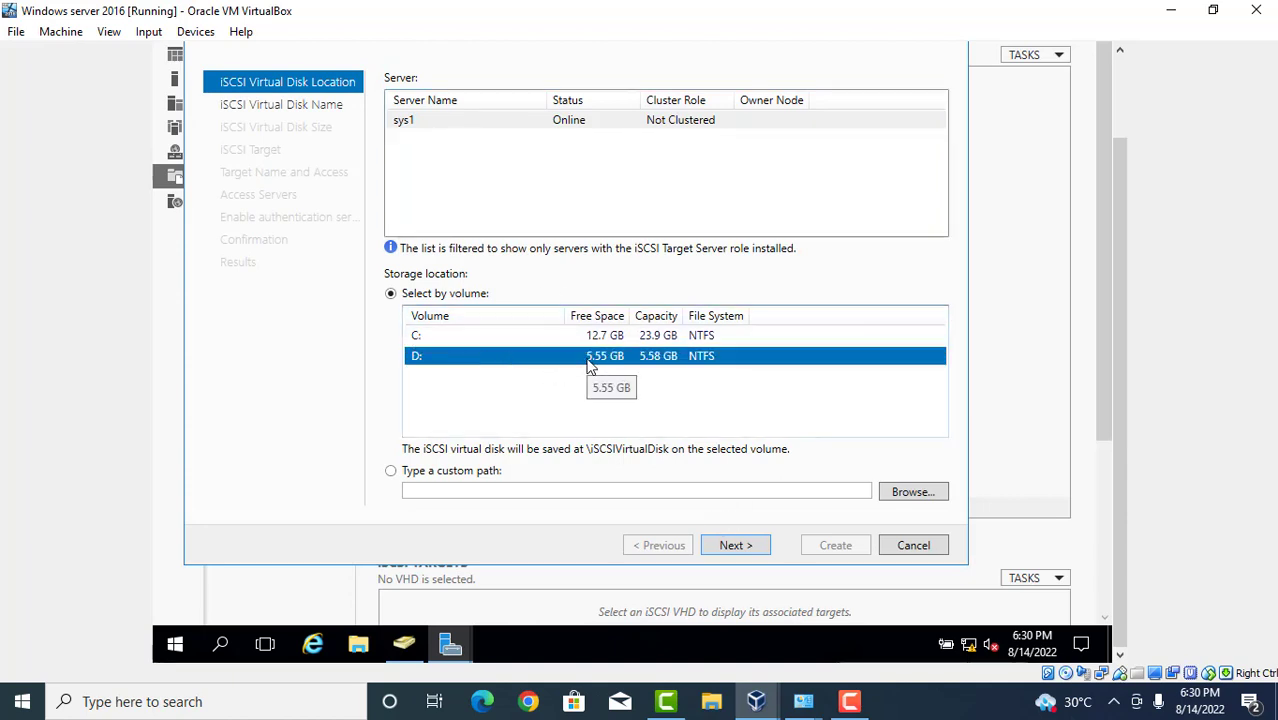
pyautogui.click(730, 552)
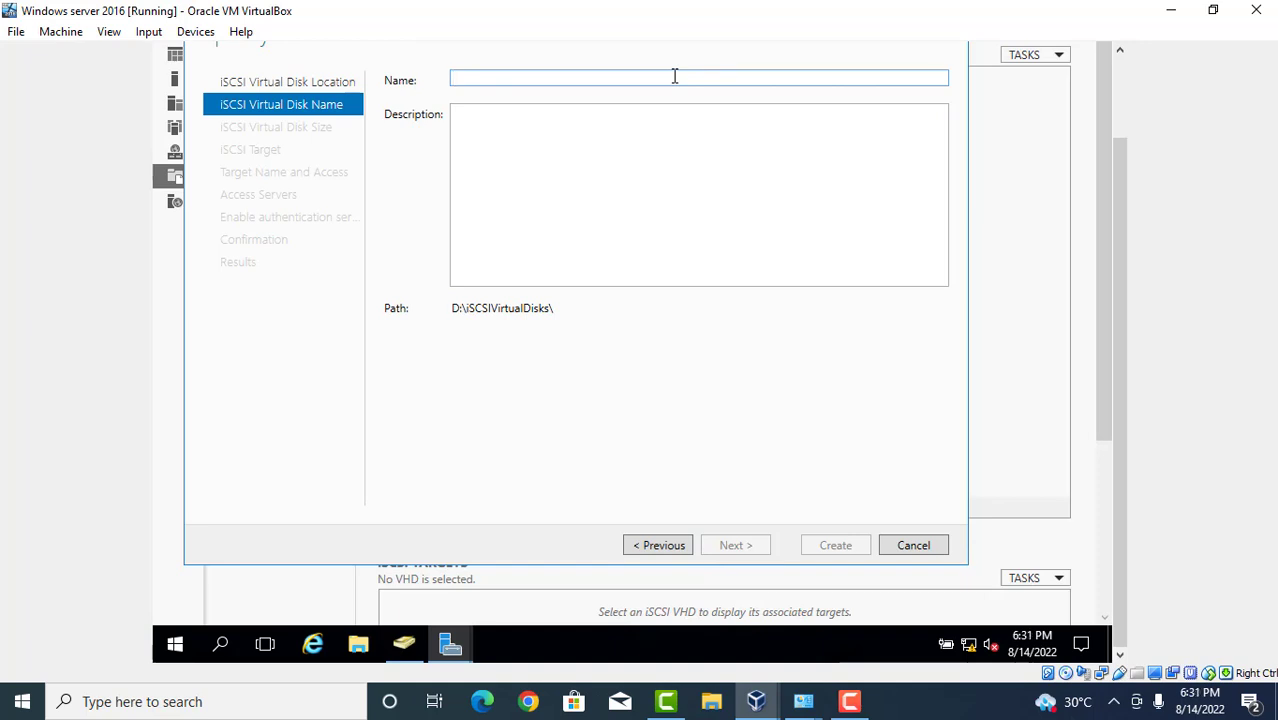
pyautogui.write('v')
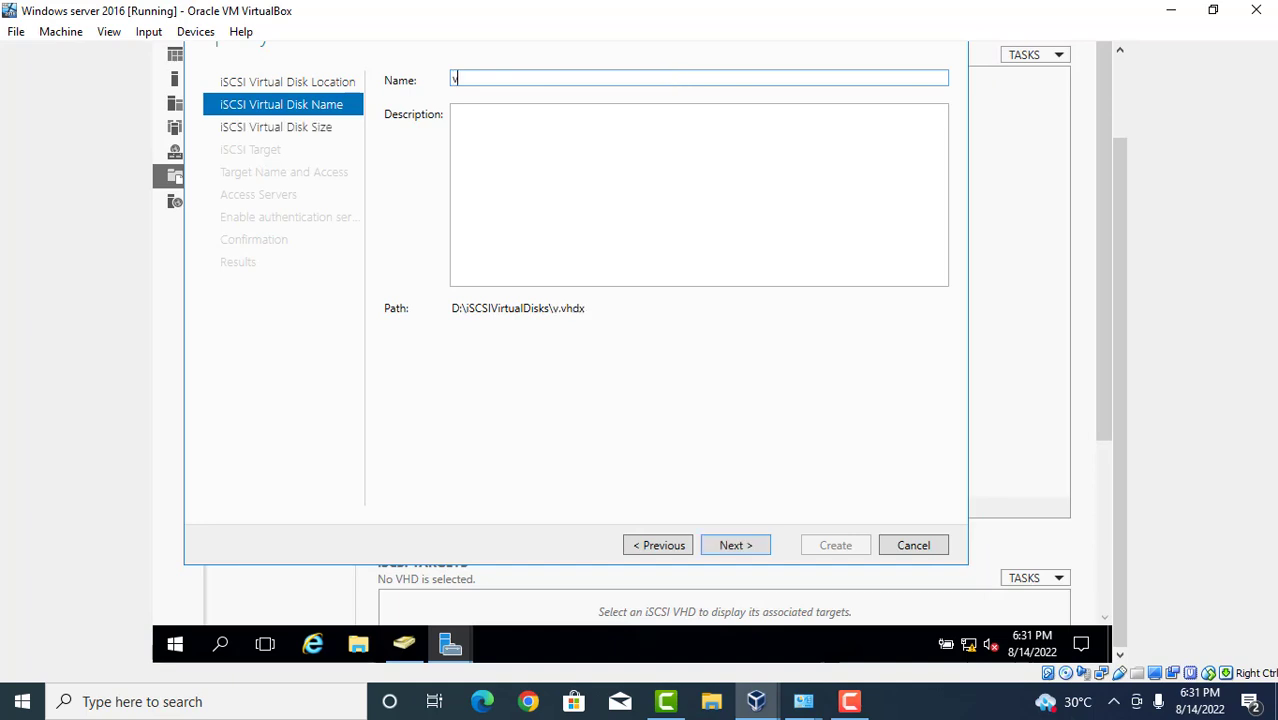
pyautogui.write('disk1')
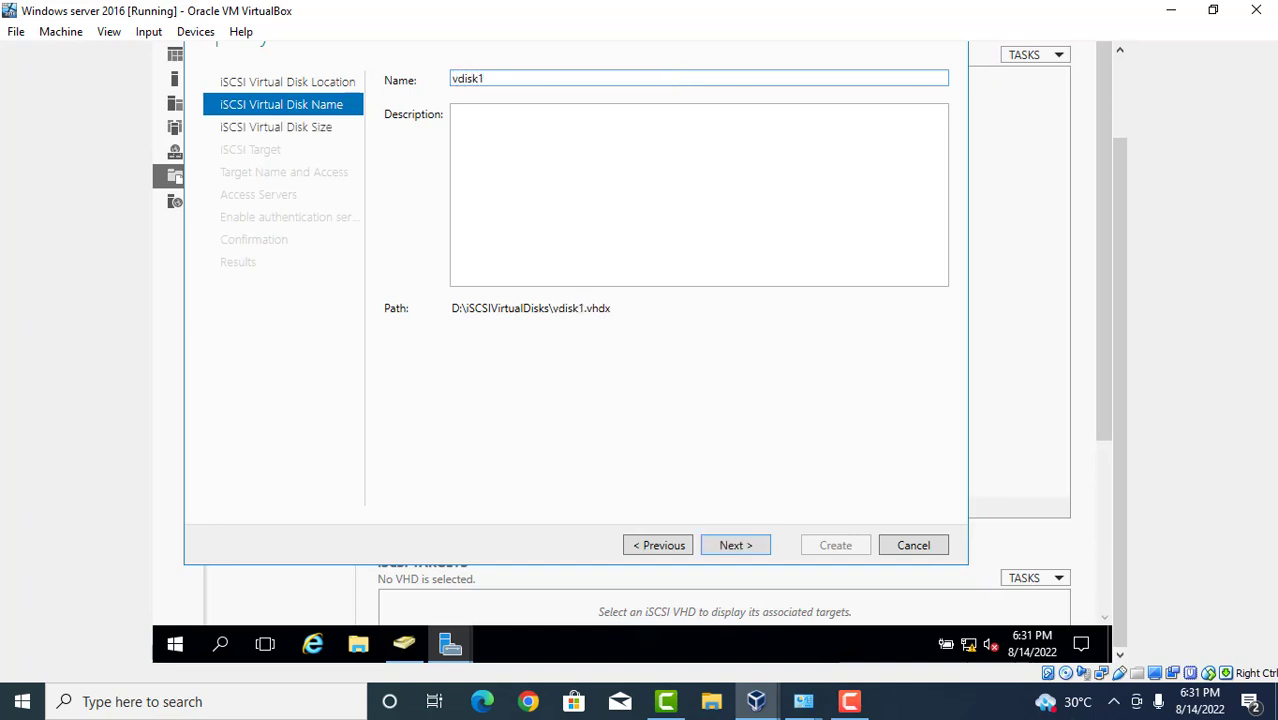
pyautogui.click(738, 548)
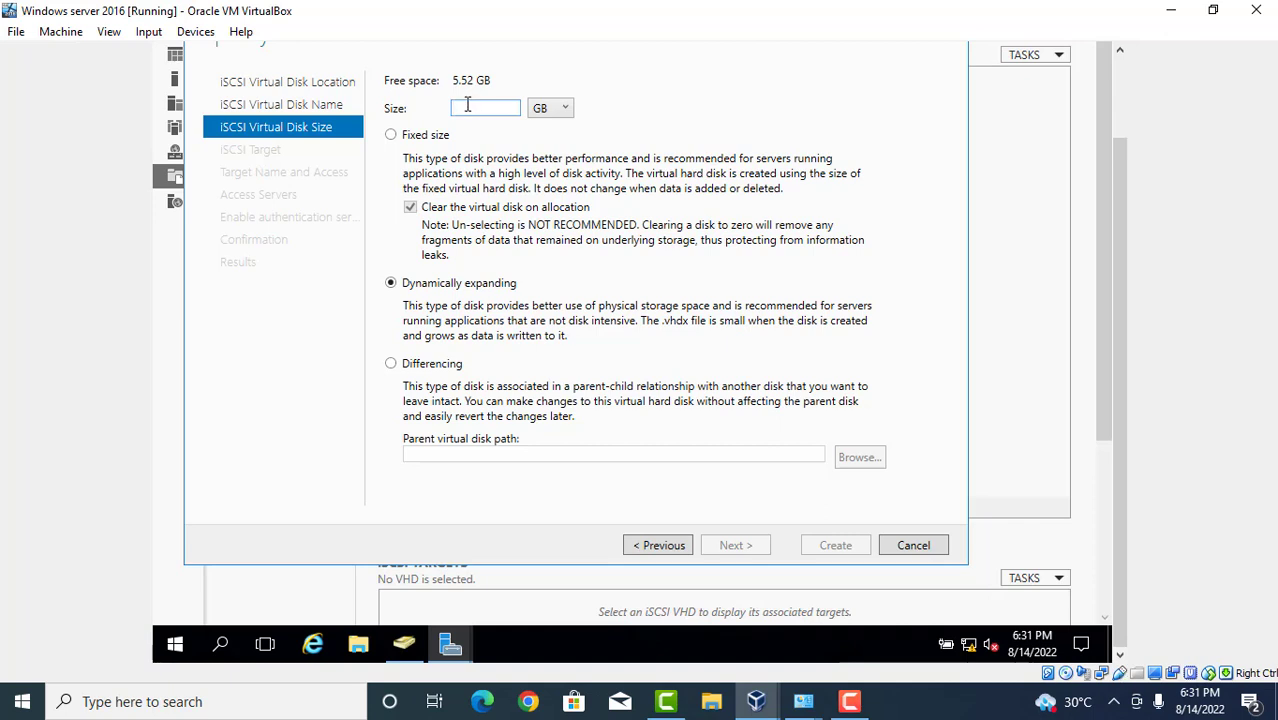
# Make vdisk1 a 4 GB dynamically expanding disk.
pyautogui.write('4')
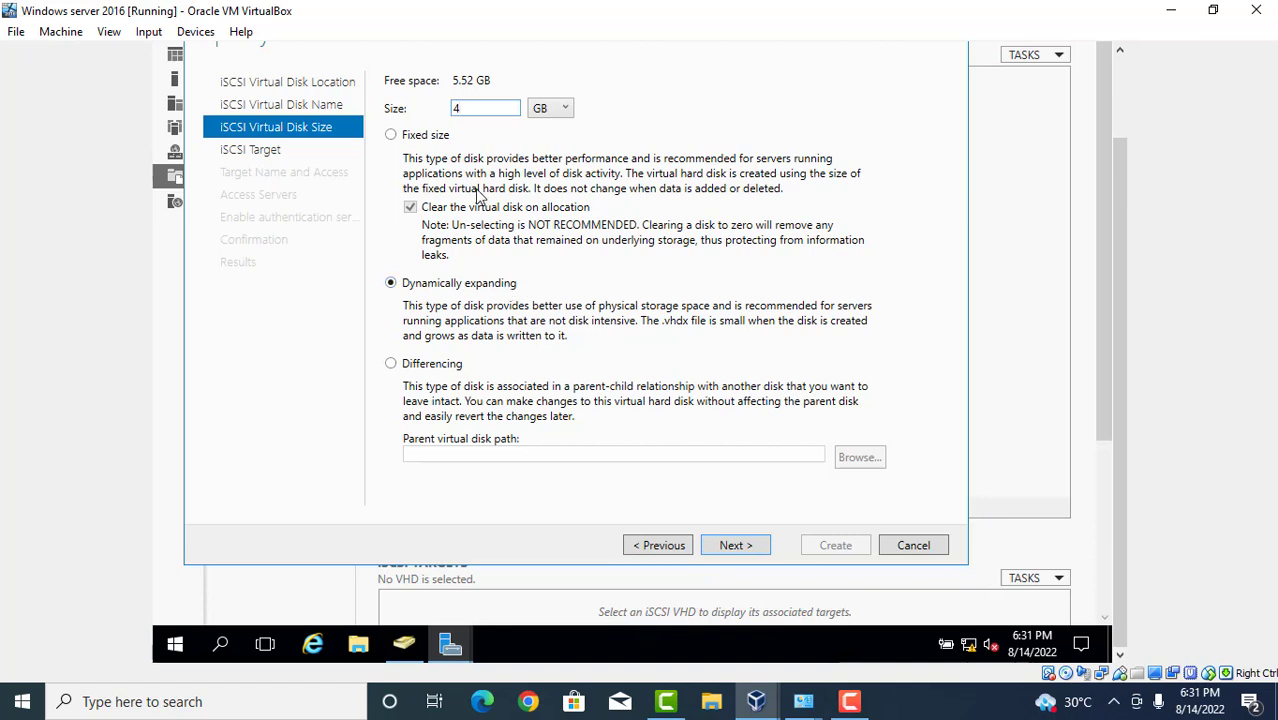
pyautogui.click(724, 546)
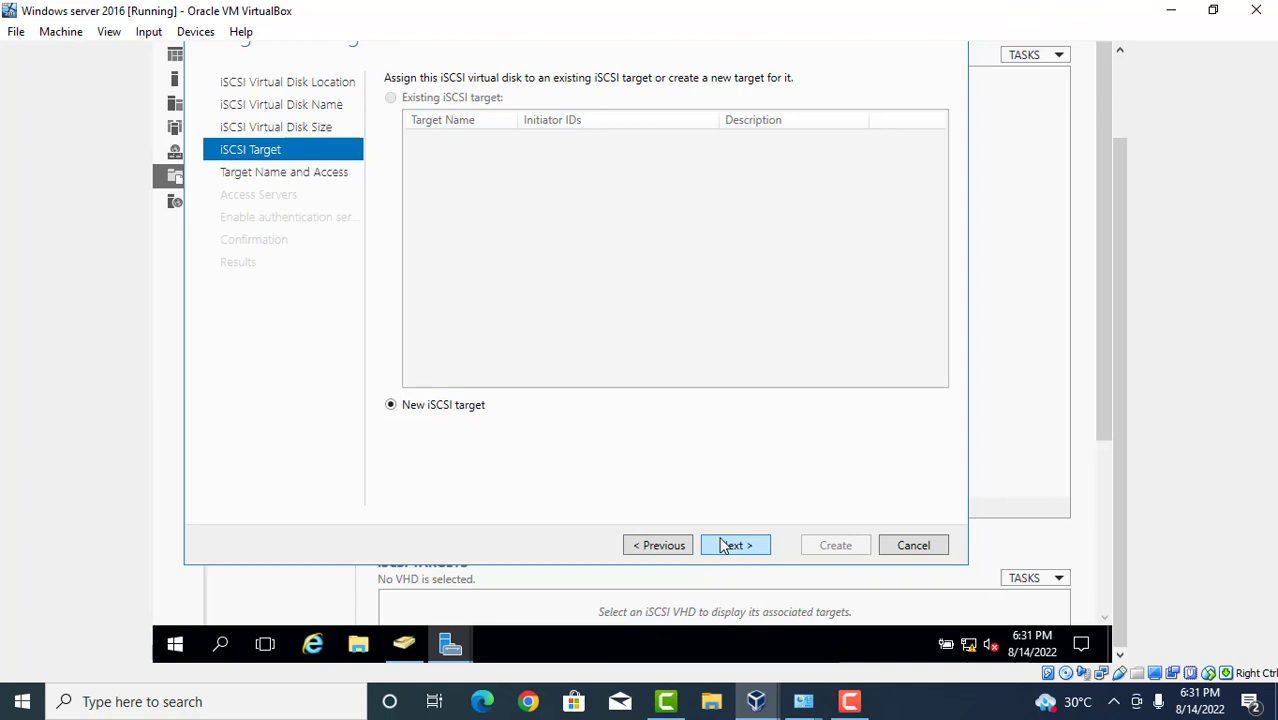
# Choose a new iSCSI target after reviewing the disk size and target pages.
pyautogui.click(724, 545)
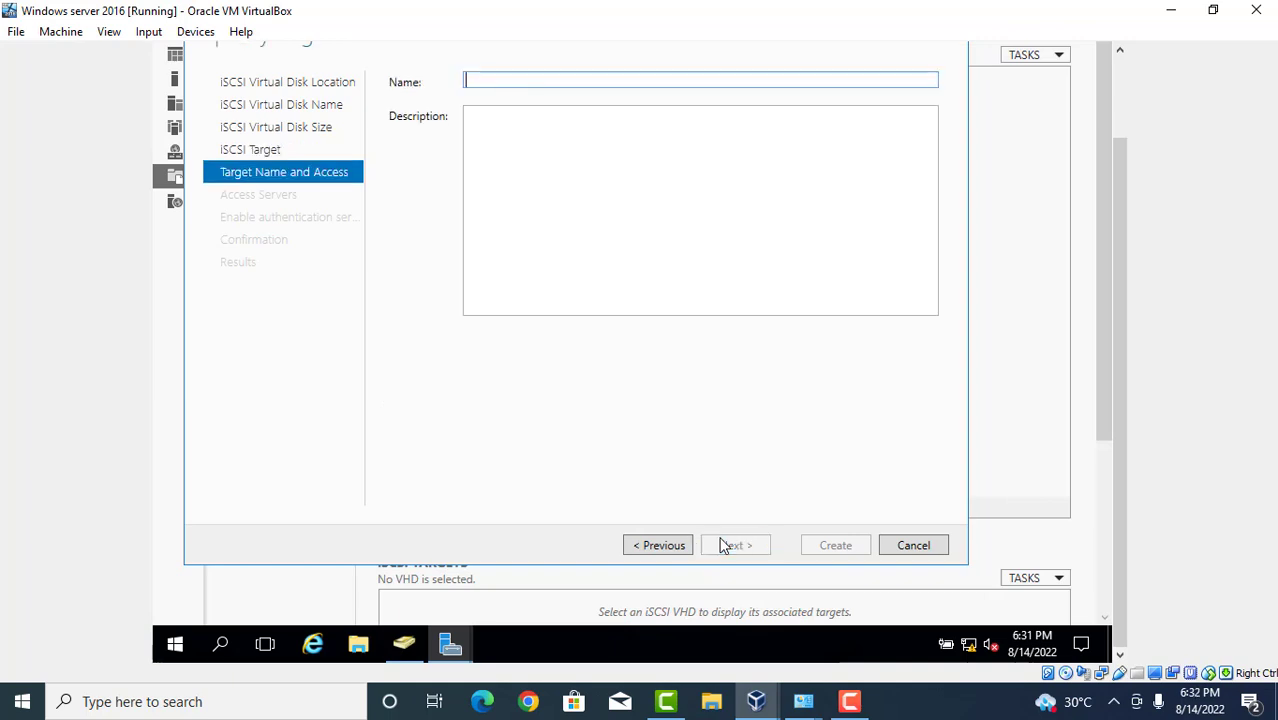
pyautogui.click(655, 548)
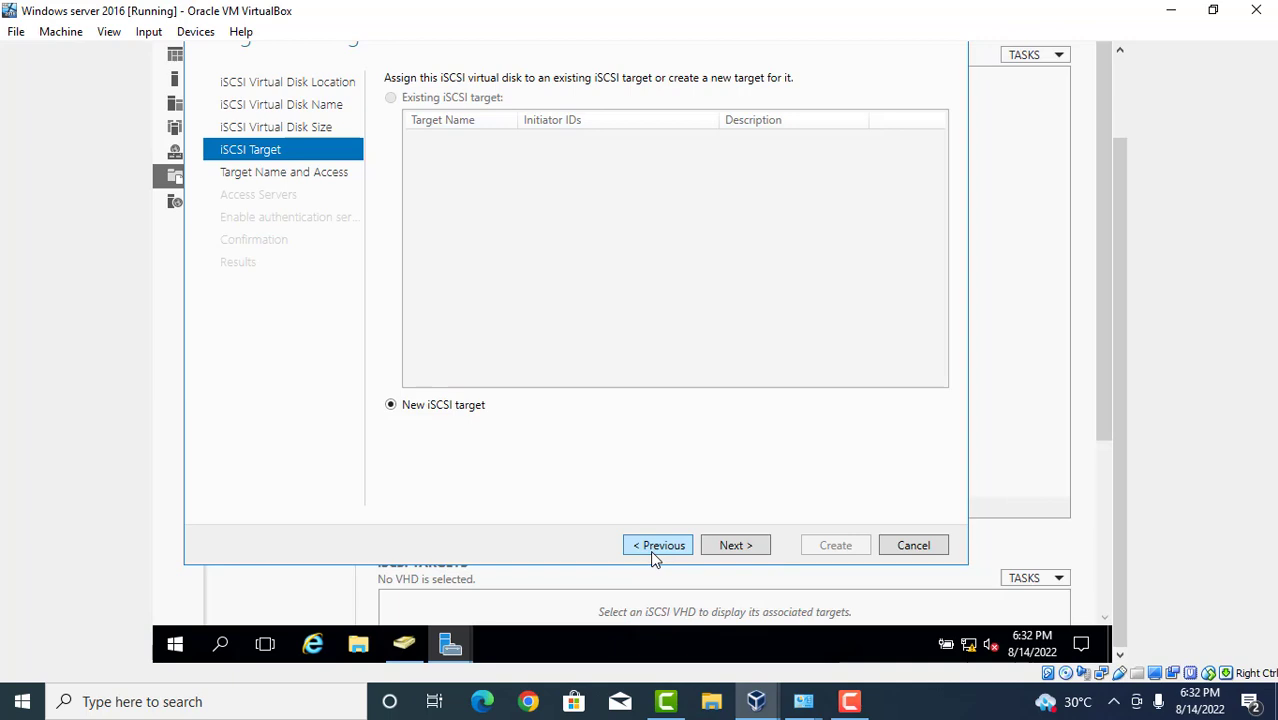
pyautogui.click(652, 557)
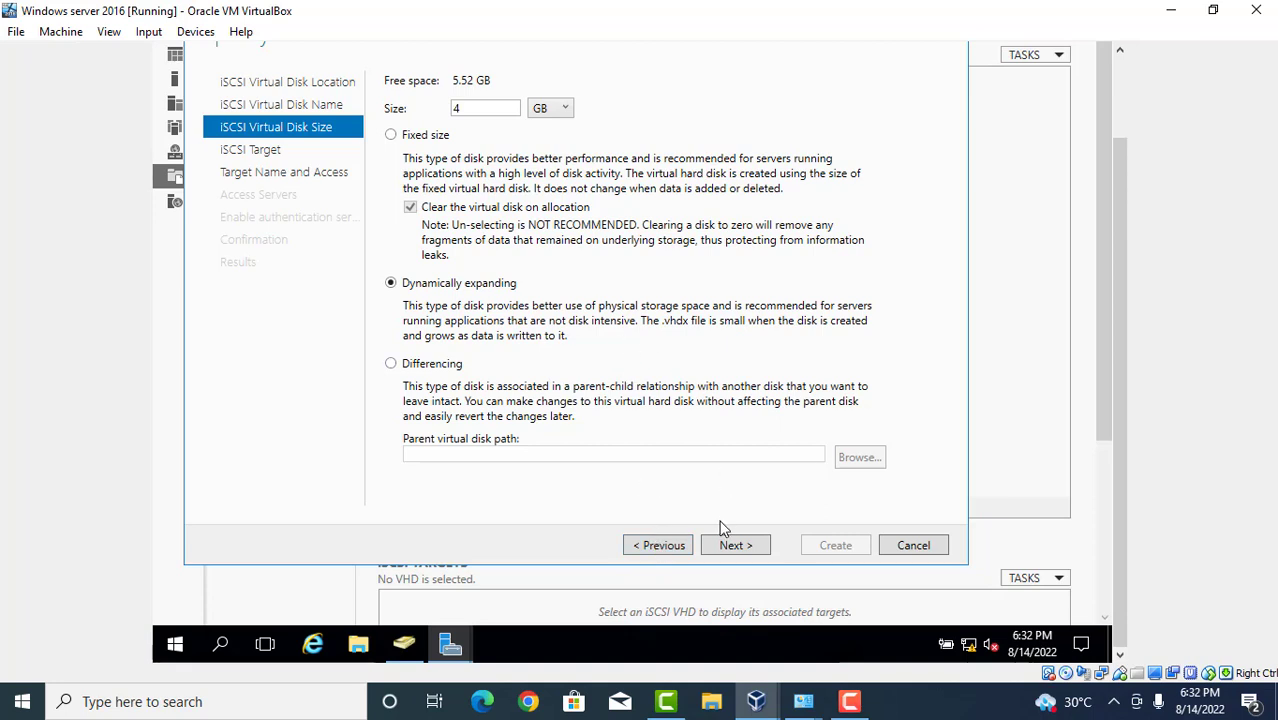
pyautogui.click(736, 546)
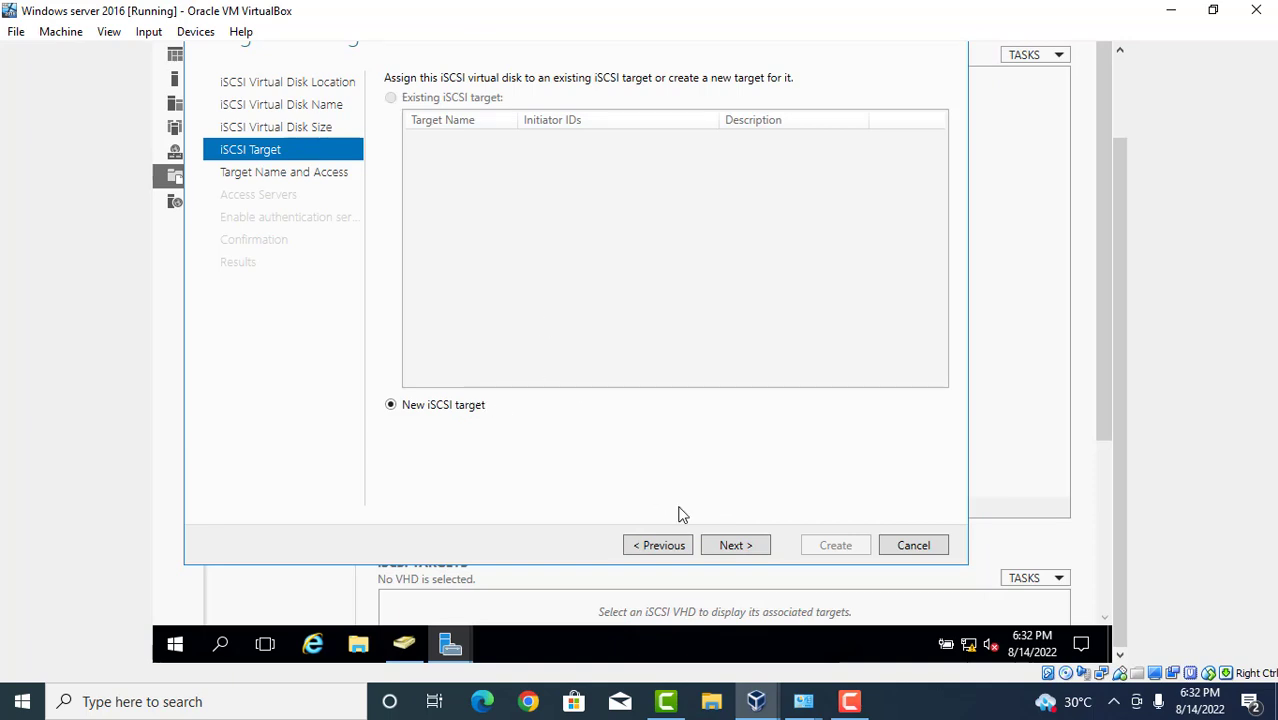
pyautogui.click(734, 546)
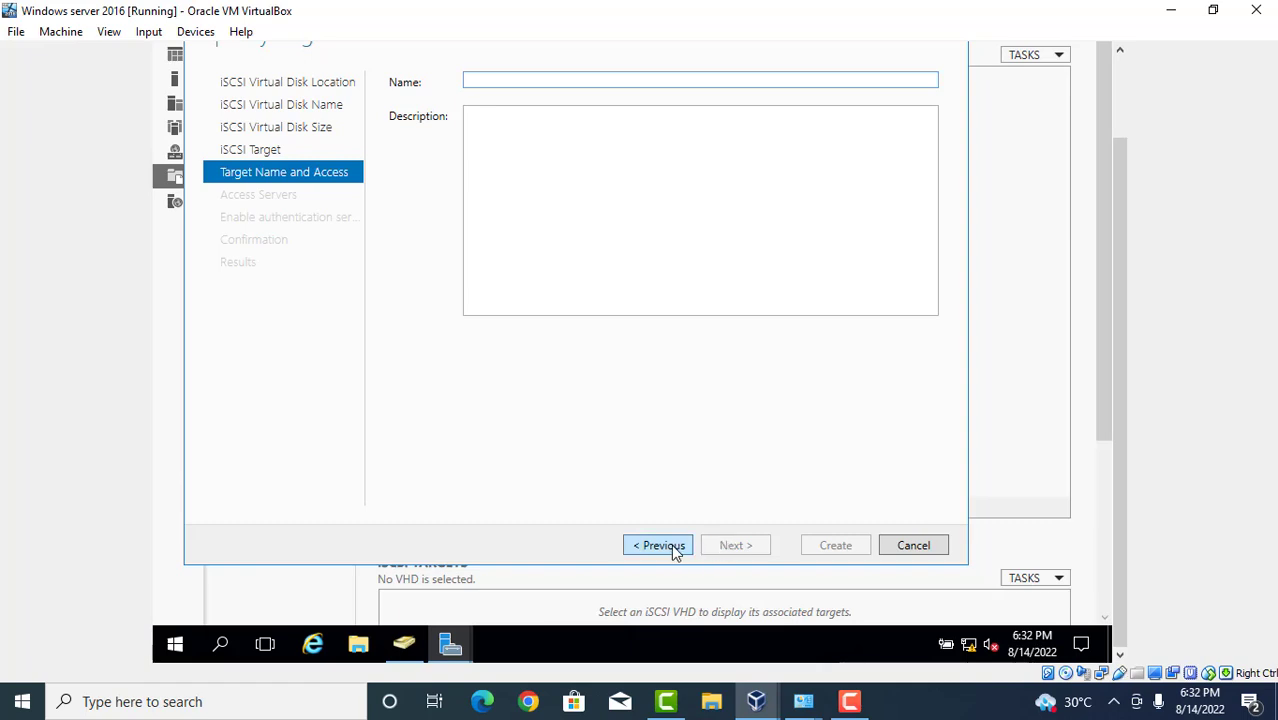
pyautogui.click(676, 552)
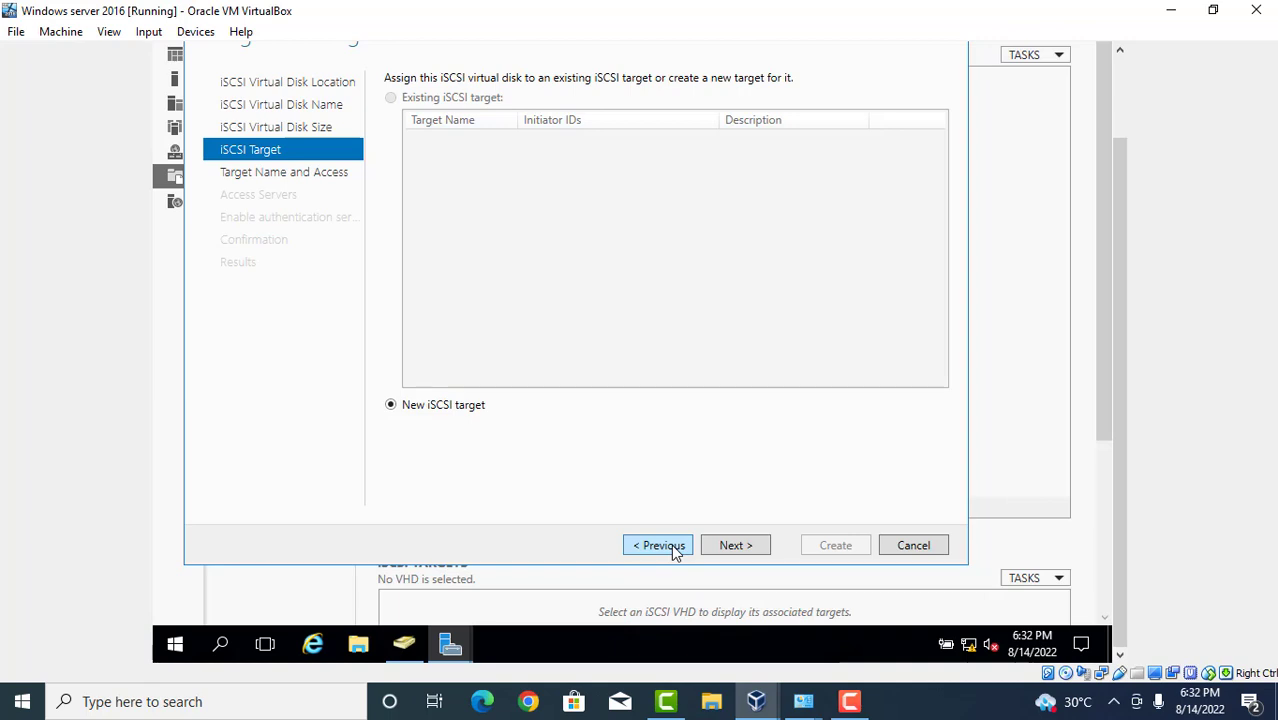
pyautogui.click(743, 552)
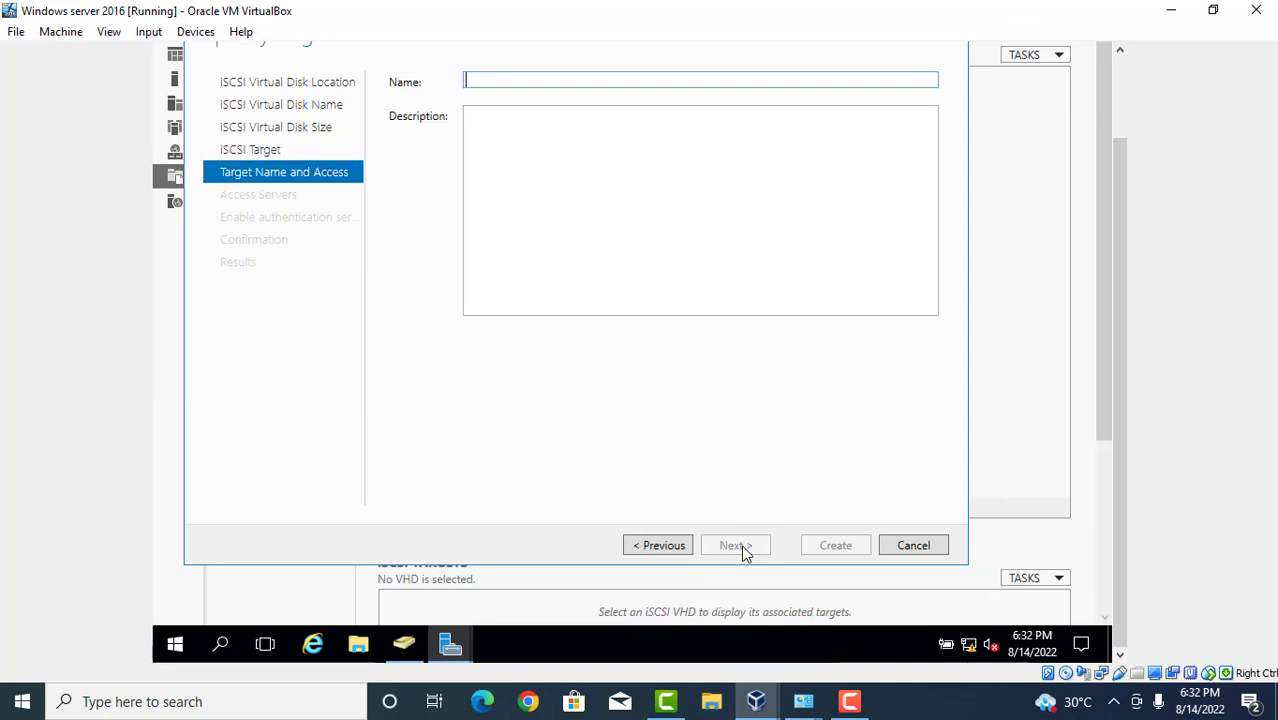
# Name the new target Target1 with description sys1.
pyautogui.write('Ta')
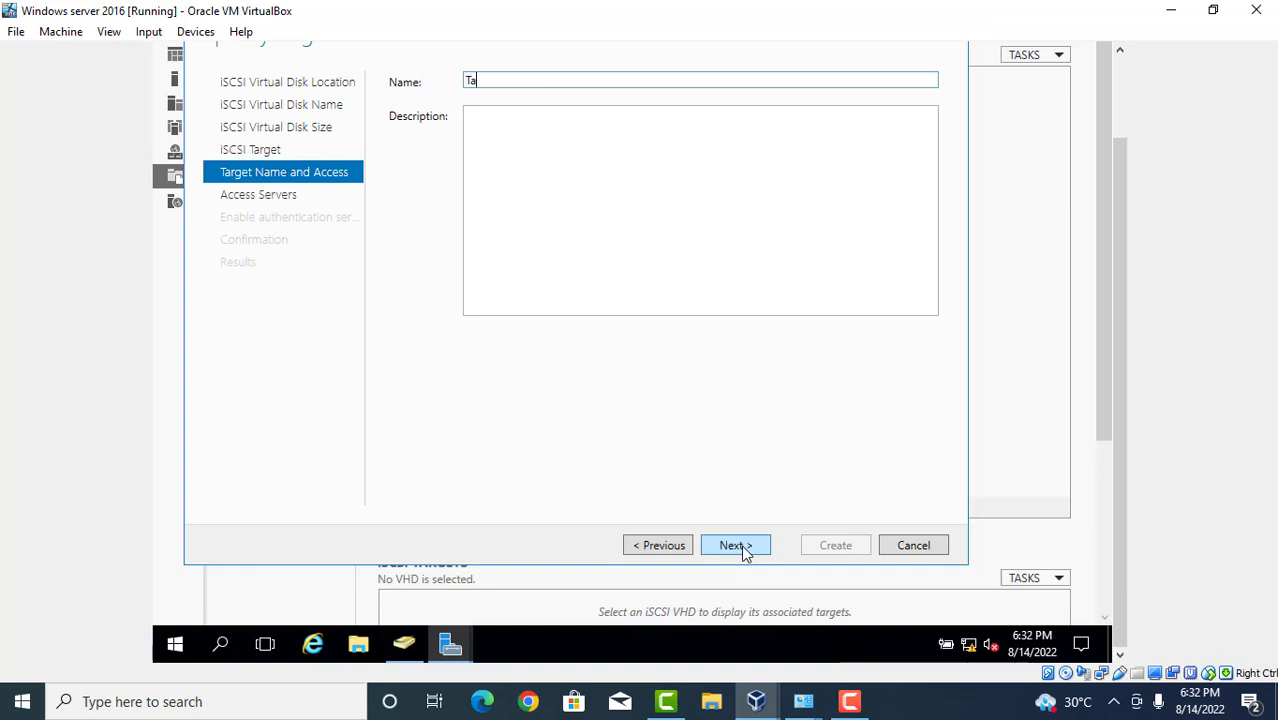
pyautogui.write('rget1')
pyautogui.press('Tab')
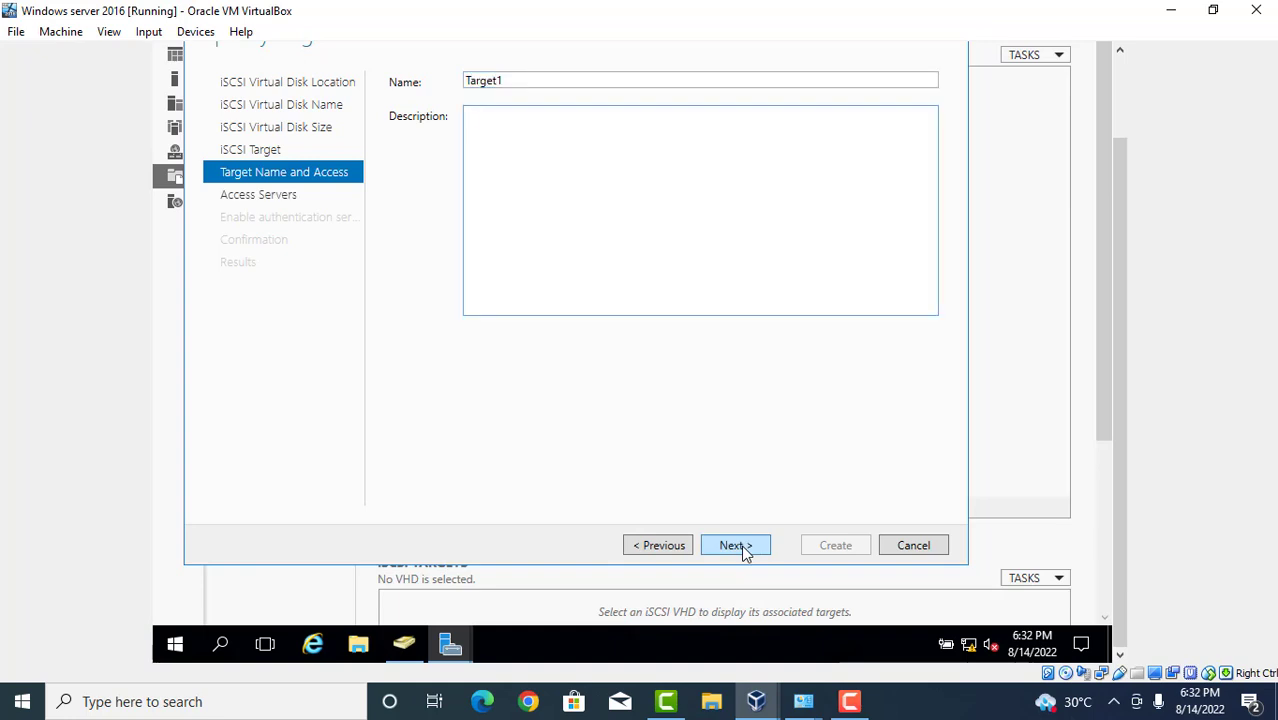
pyautogui.write('sys1')
pyautogui.click(748, 549)
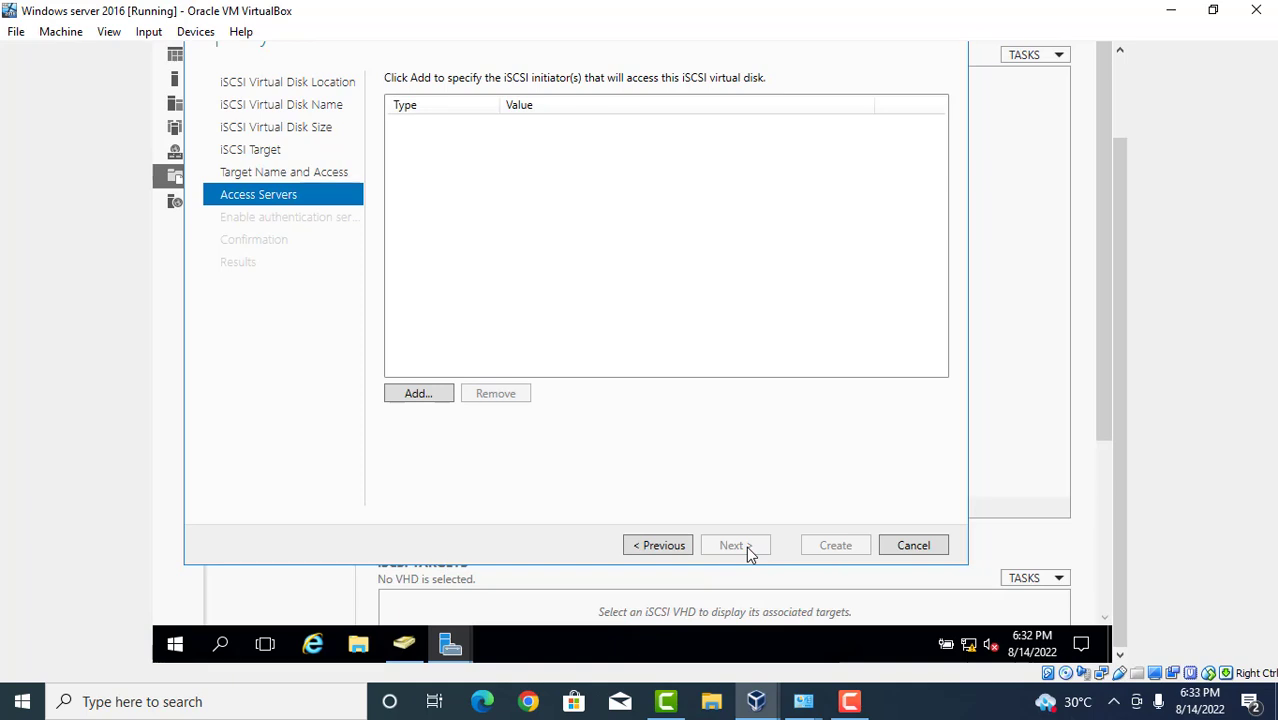
# Grant access to an initiator identified by IP address 10.0.0.1.
pyautogui.click(417, 395)
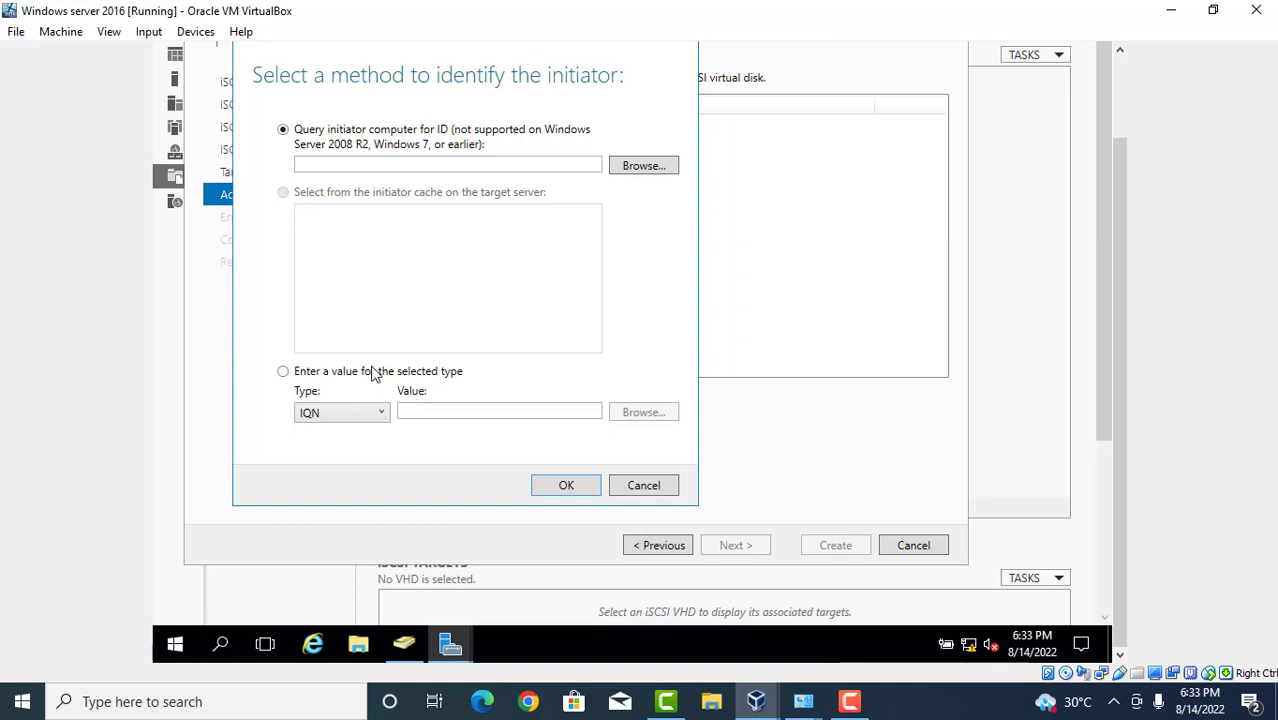
pyautogui.click(370, 373)
pyautogui.click(327, 413)
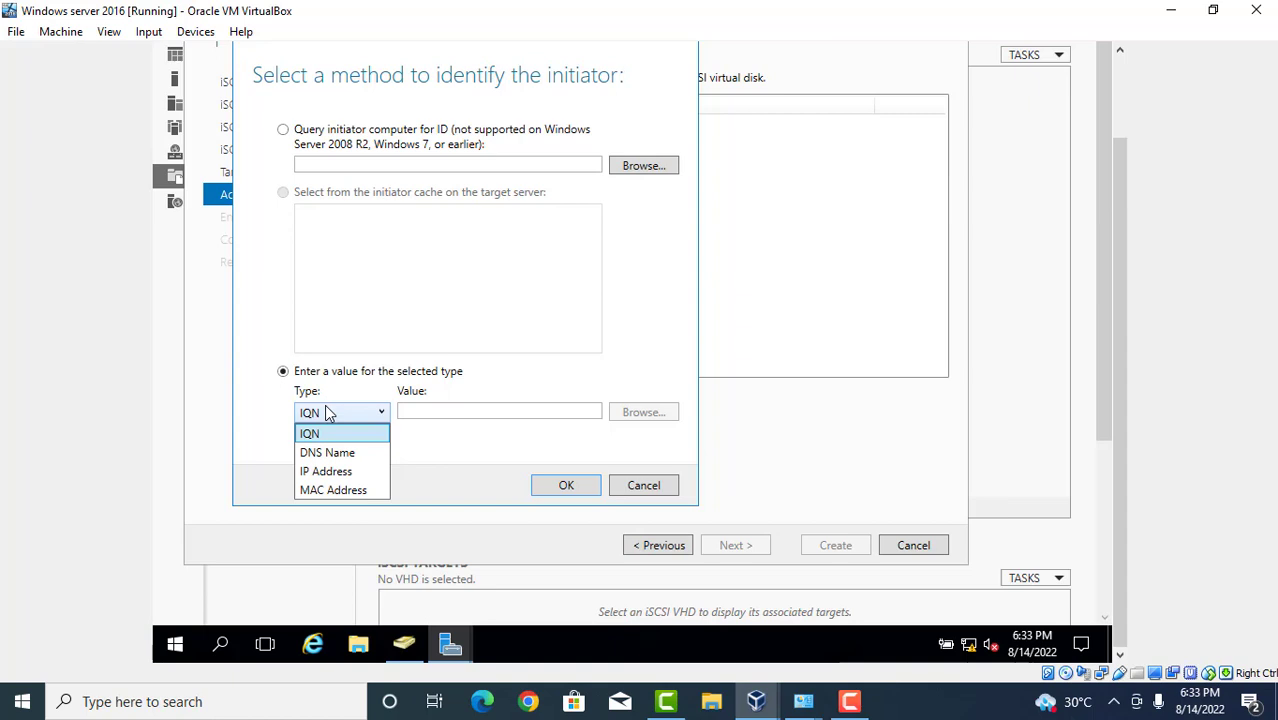
pyautogui.click(343, 473)
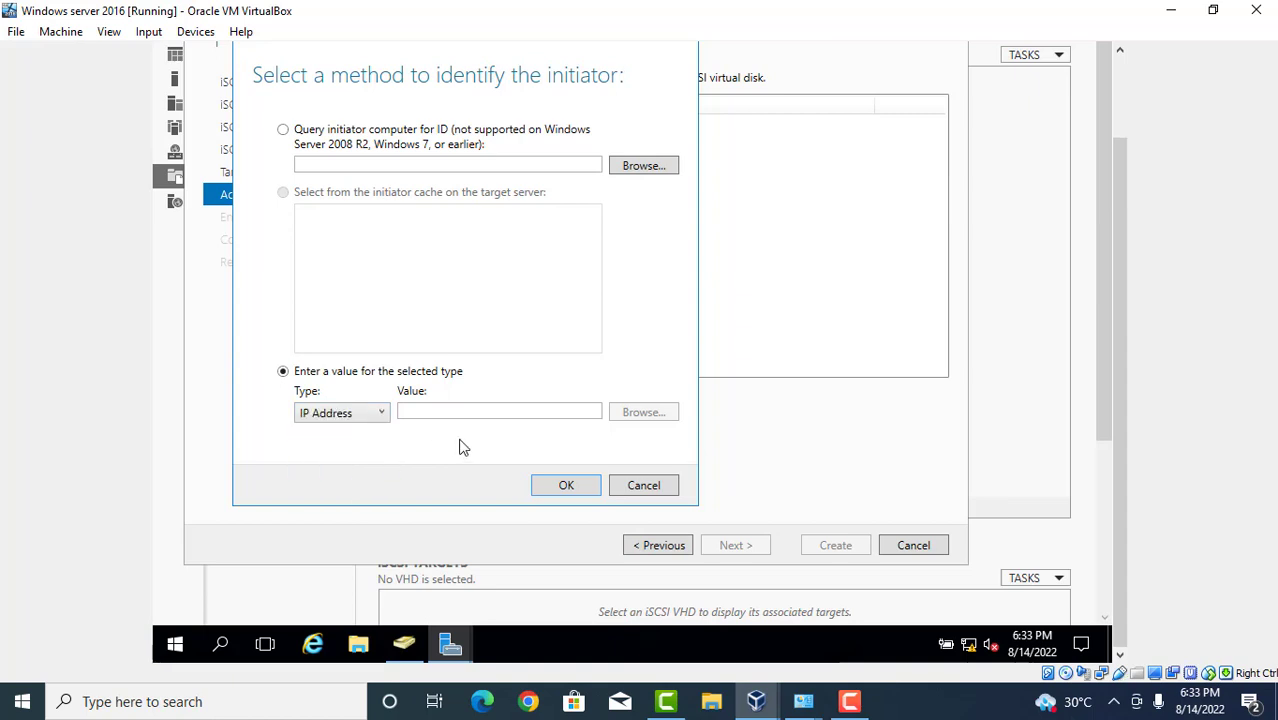
pyautogui.click(481, 416)
pyautogui.write('1')
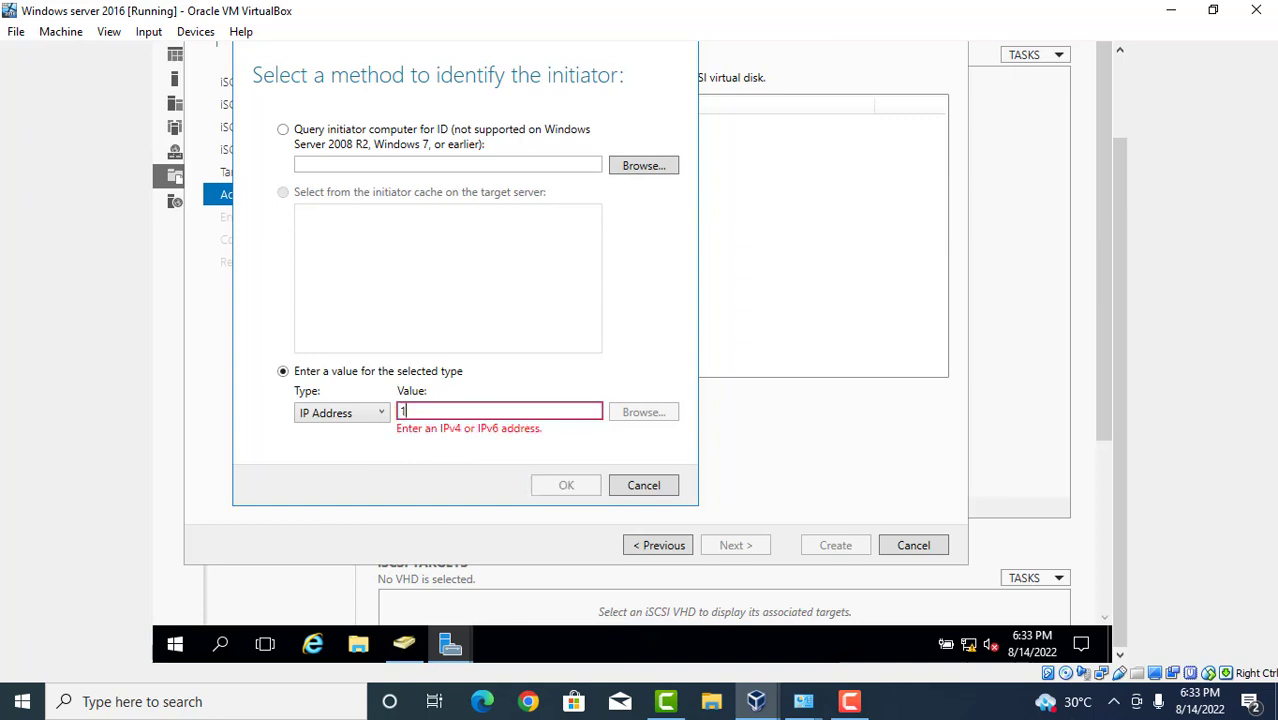
pyautogui.write('0.0.0.1')
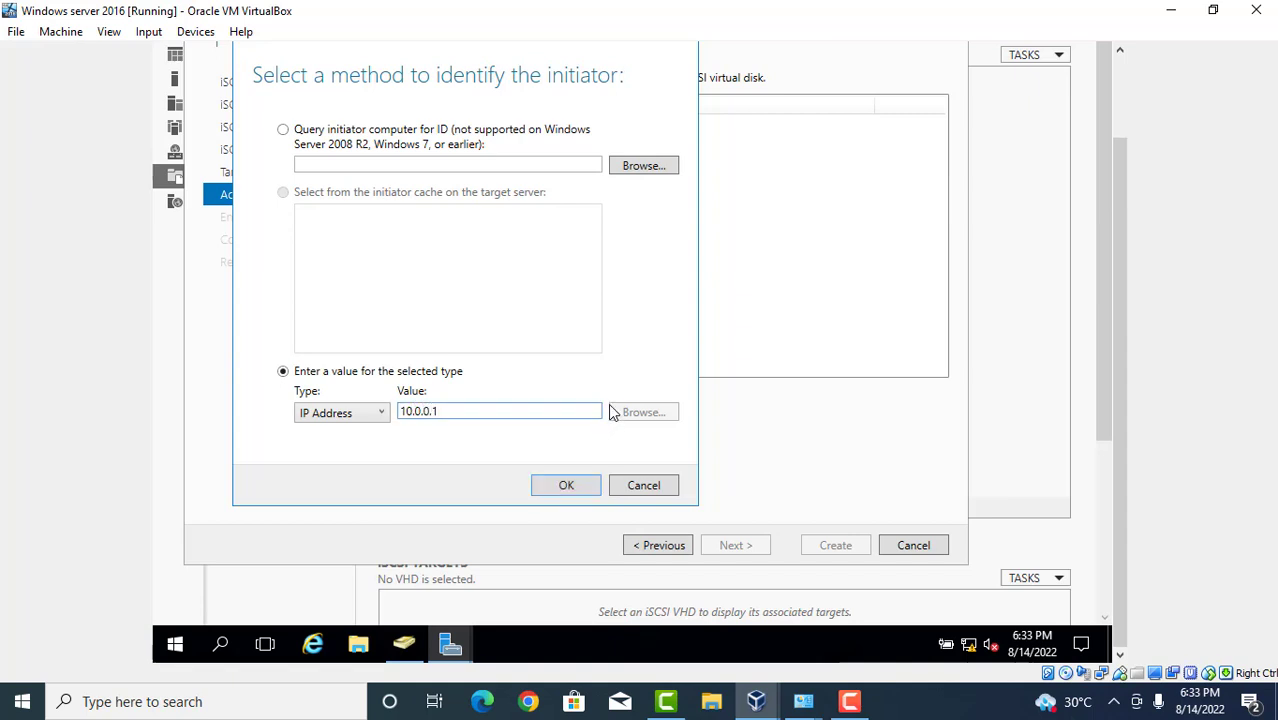
pyautogui.click(568, 486)
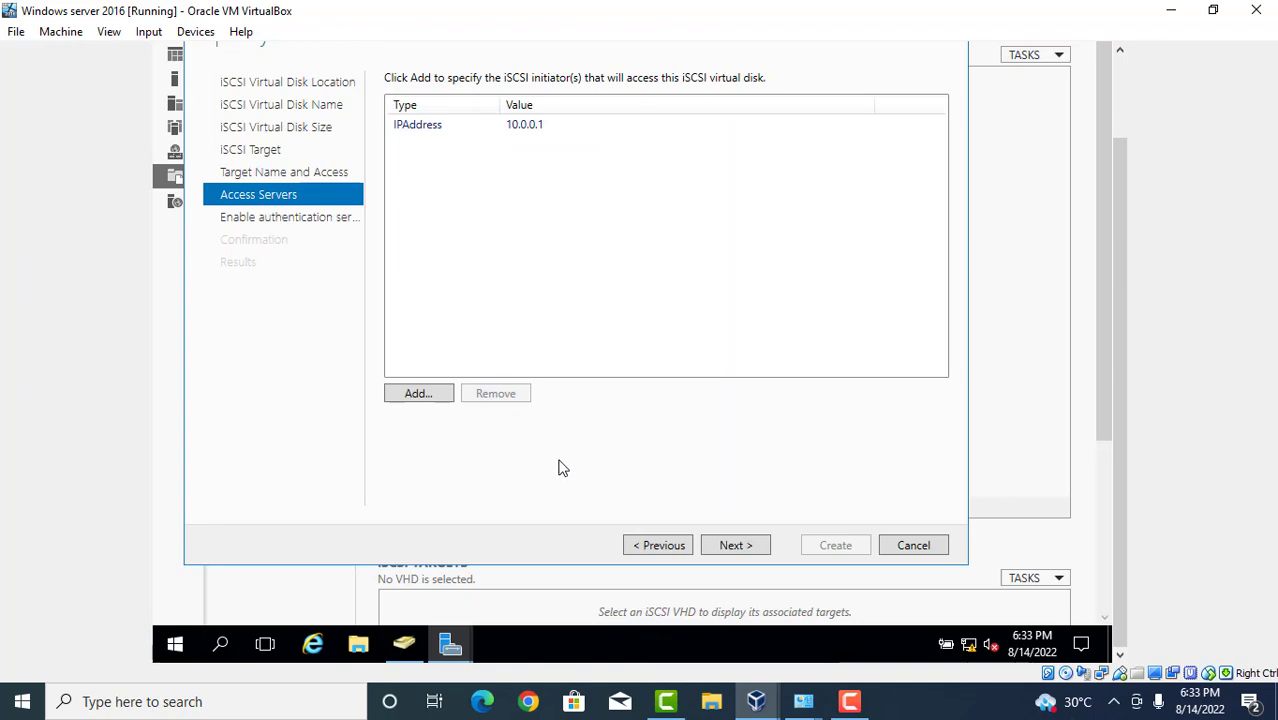
pyautogui.click(745, 546)
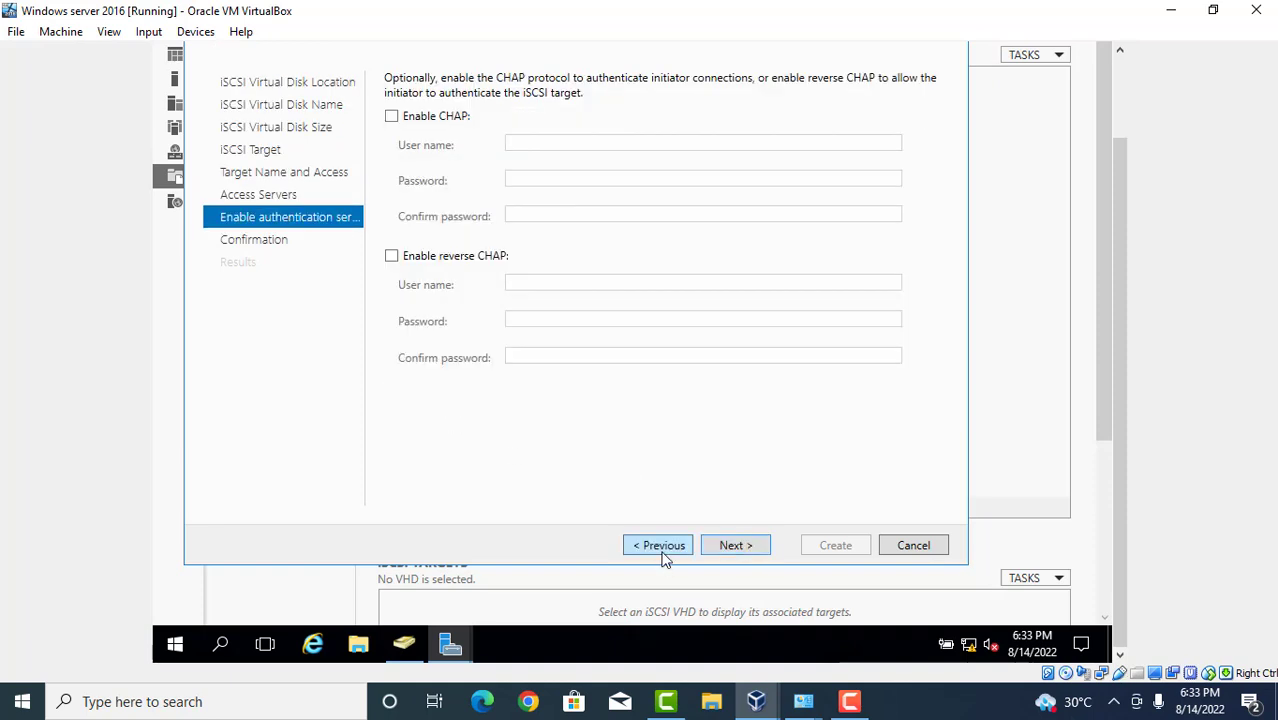
pyautogui.click(662, 550)
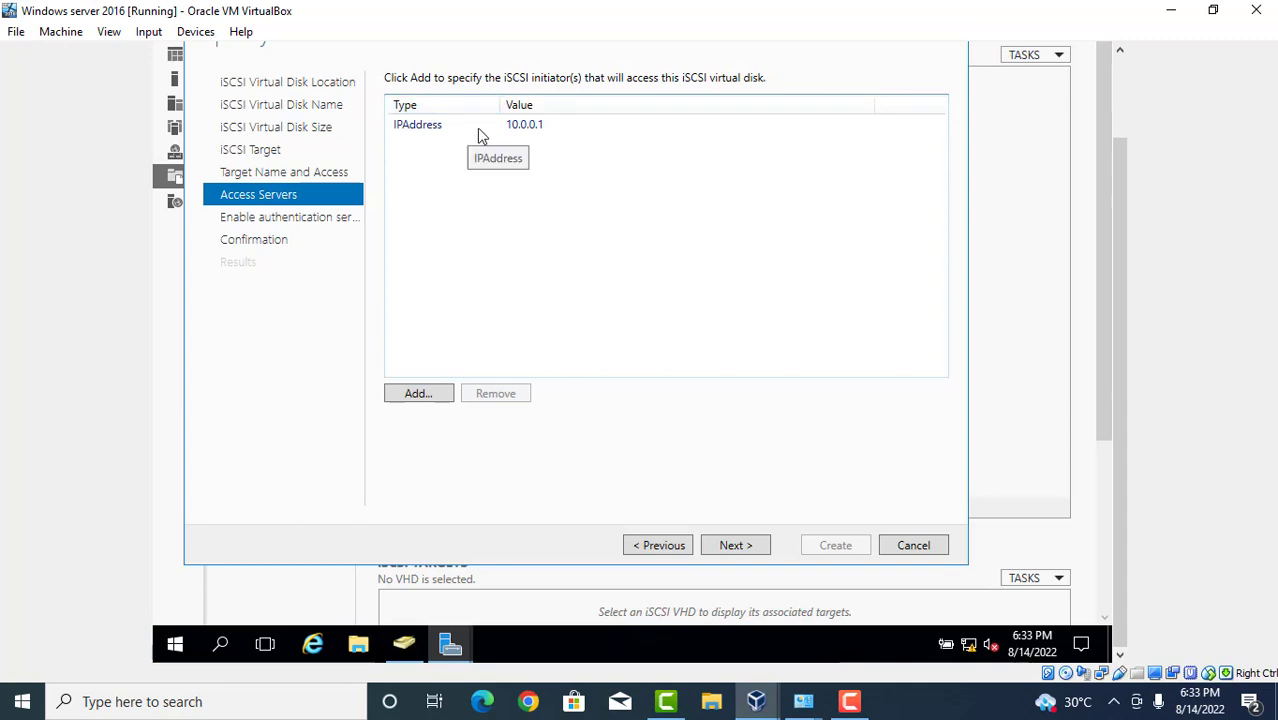
# Add a second initiator with IP address 10.0.0.2 to Target1's access list.
pyautogui.click(435, 404)
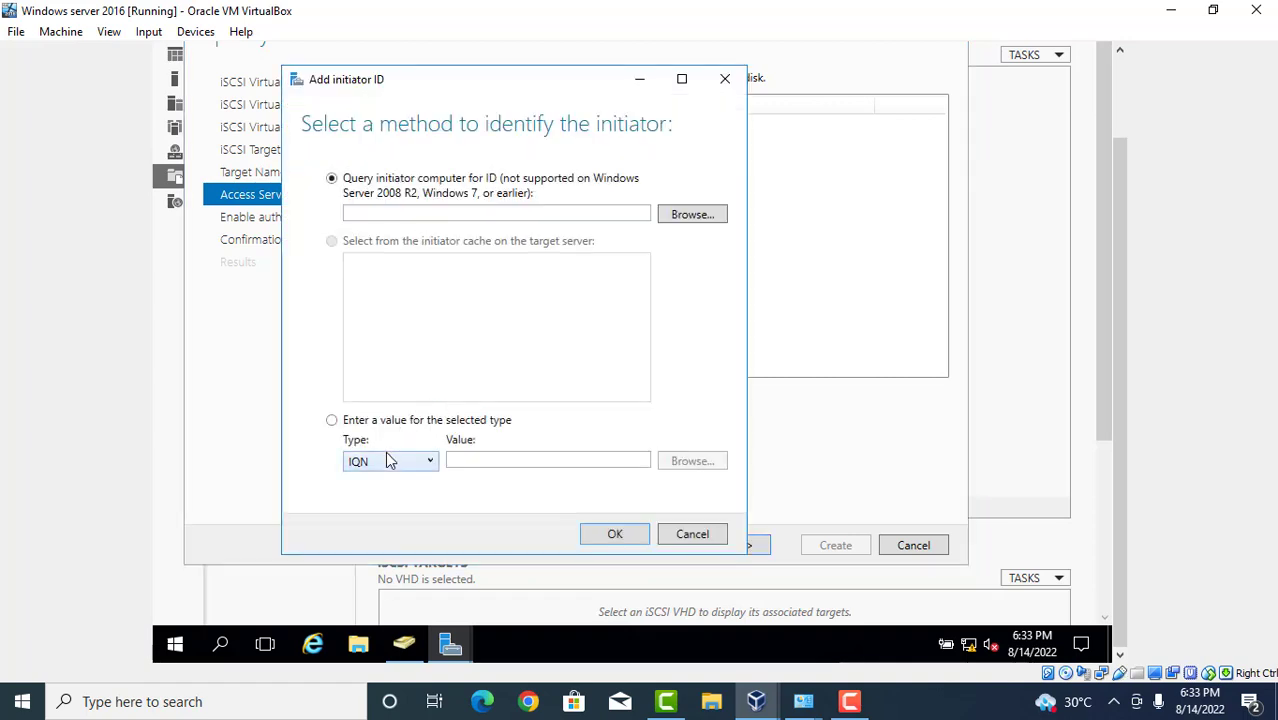
pyautogui.click(390, 460)
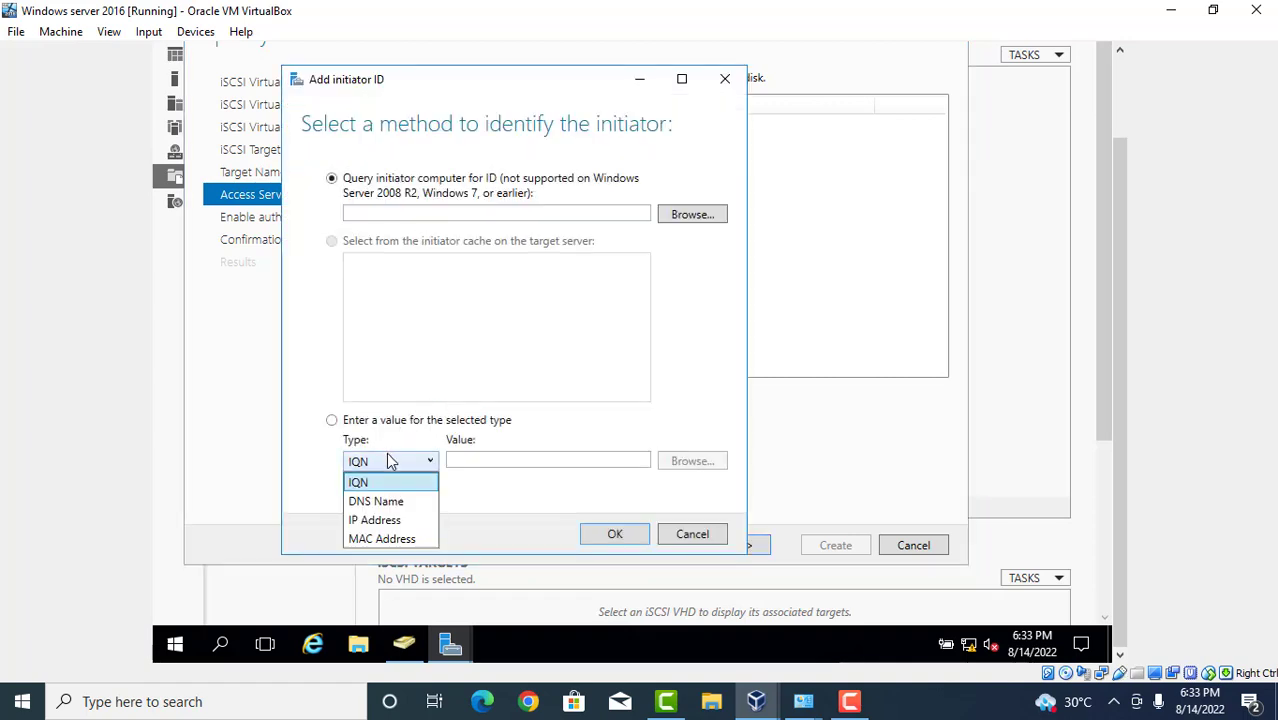
pyautogui.click(378, 520)
pyautogui.click(503, 459)
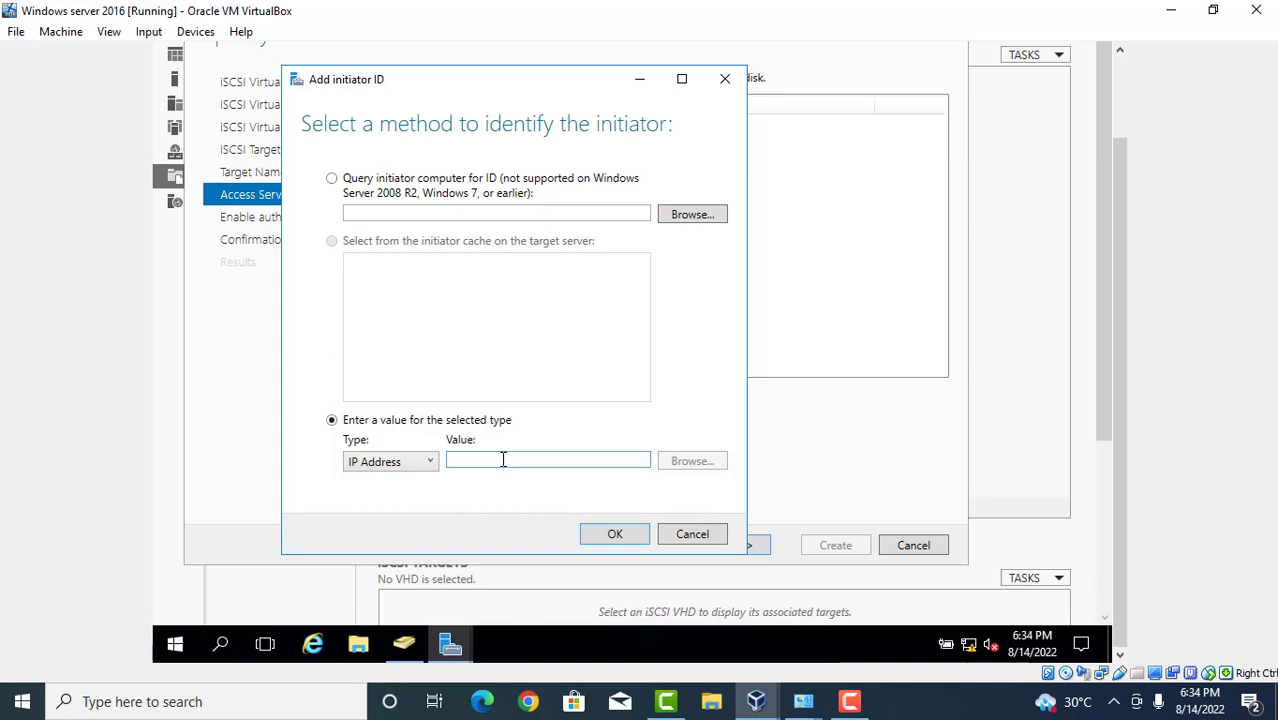
pyautogui.write('1')
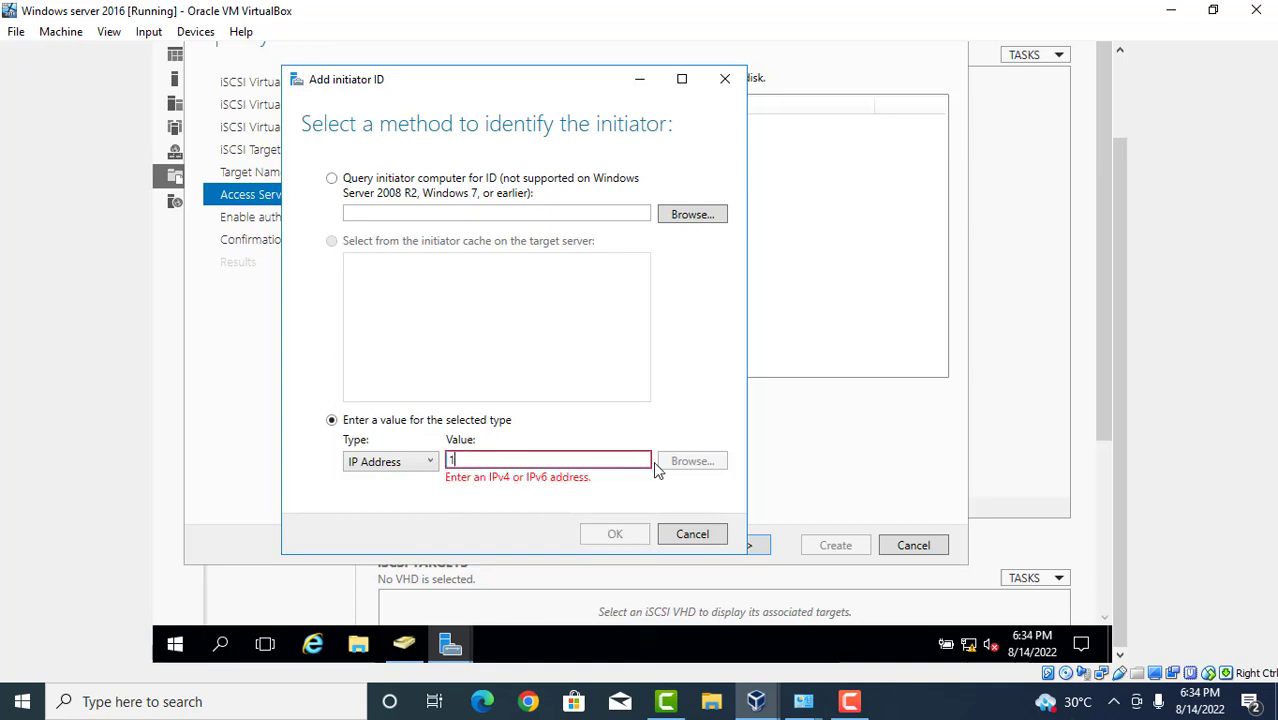
pyautogui.write('0.0.0.2')
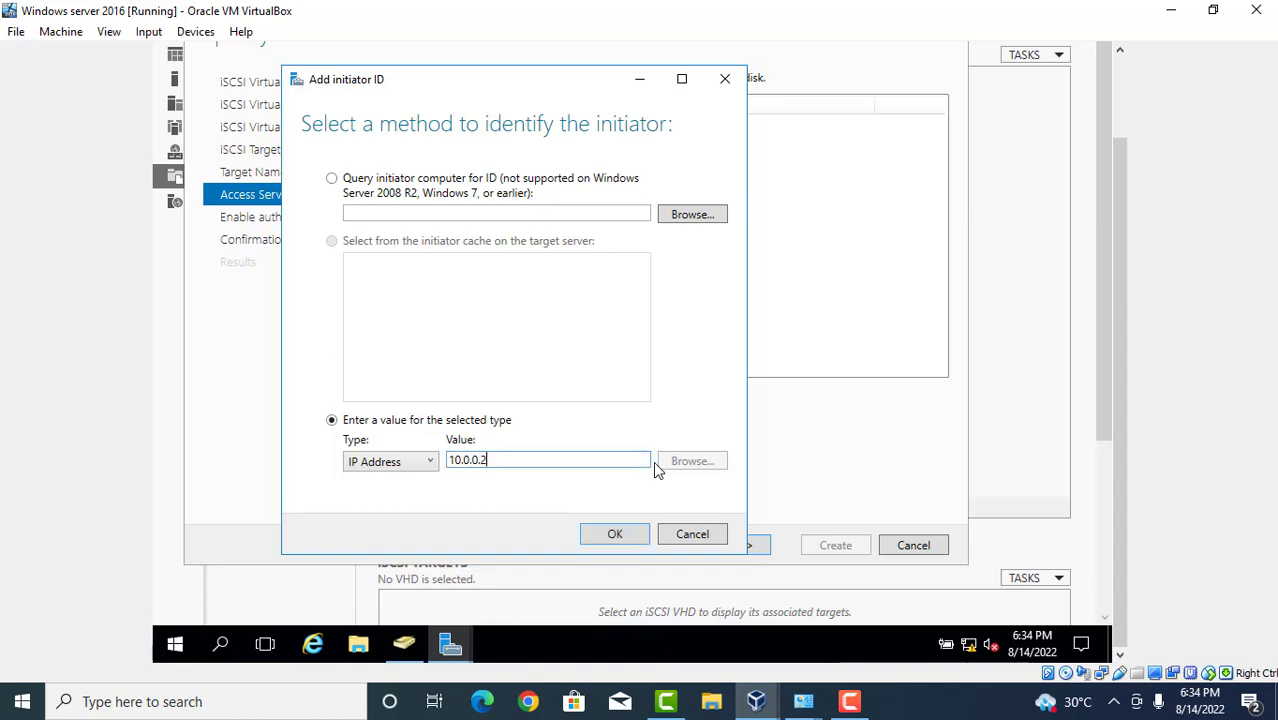
pyautogui.click(630, 537)
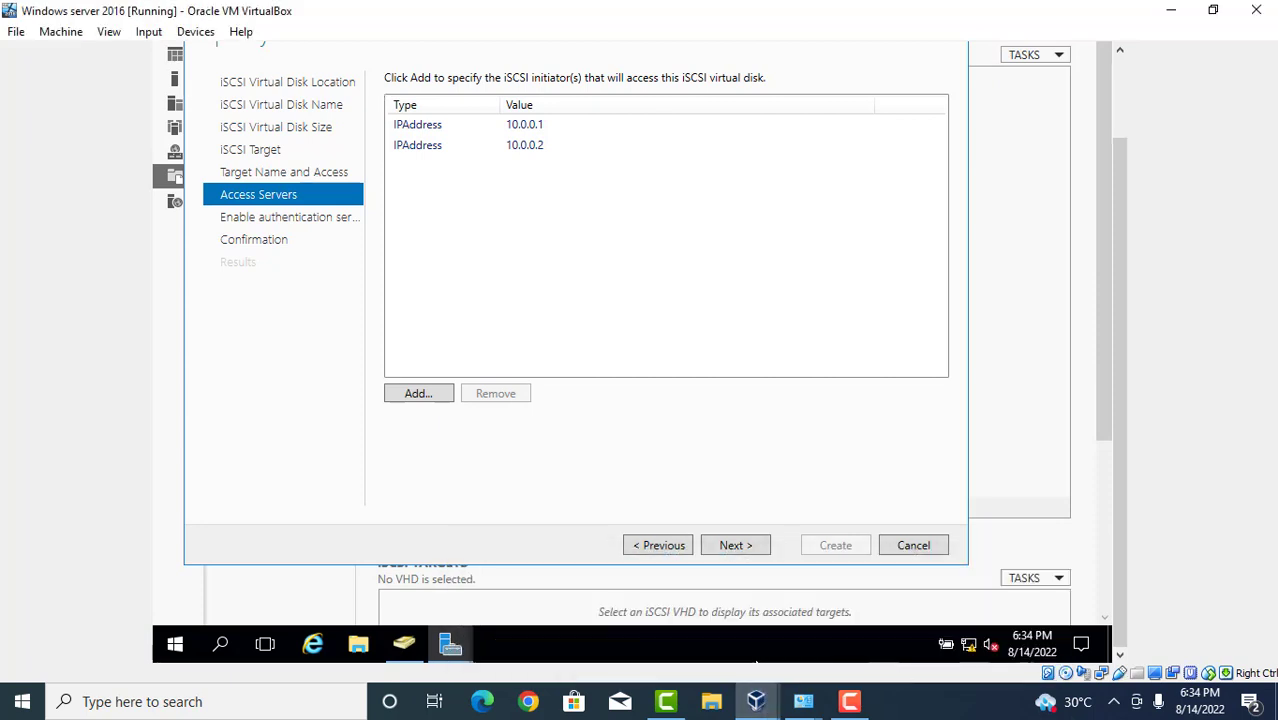
# Check the client VM, then leave CHAP and reverse CHAP disabled and reach the Confirmation summary.
pyautogui.moveTo(803, 701)
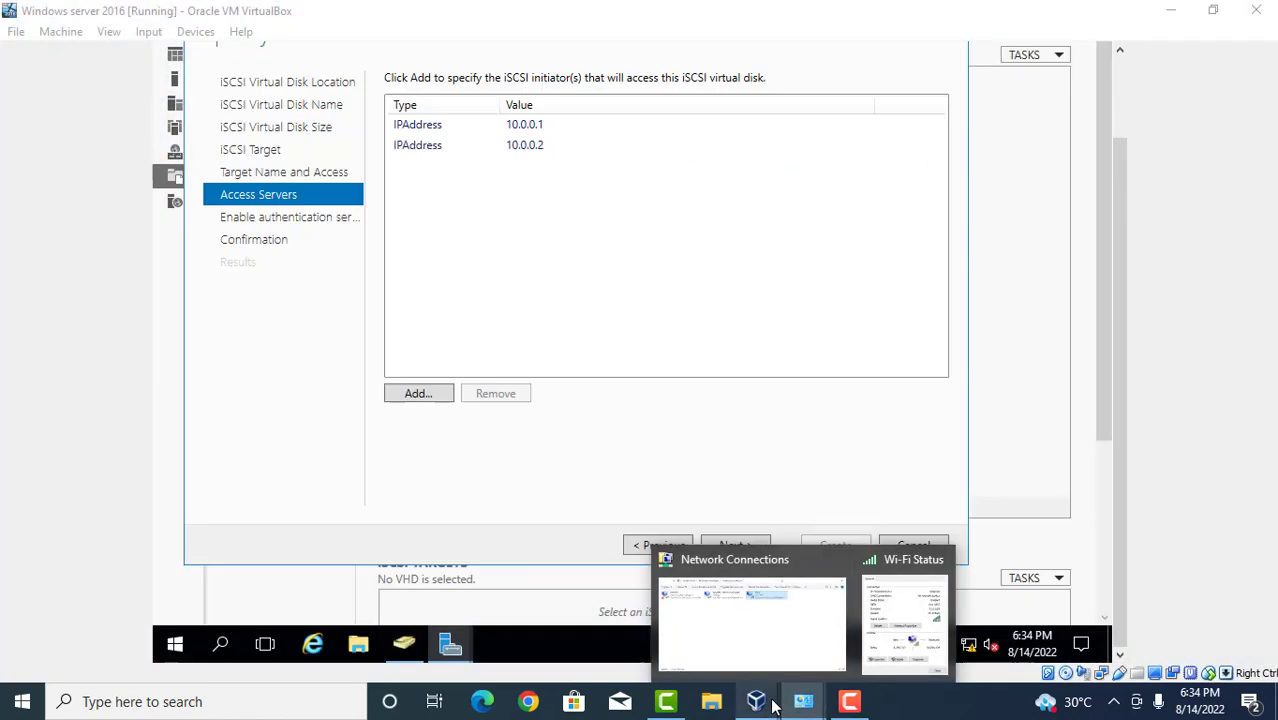
pyautogui.moveTo(756, 700)
pyautogui.click(779, 637)
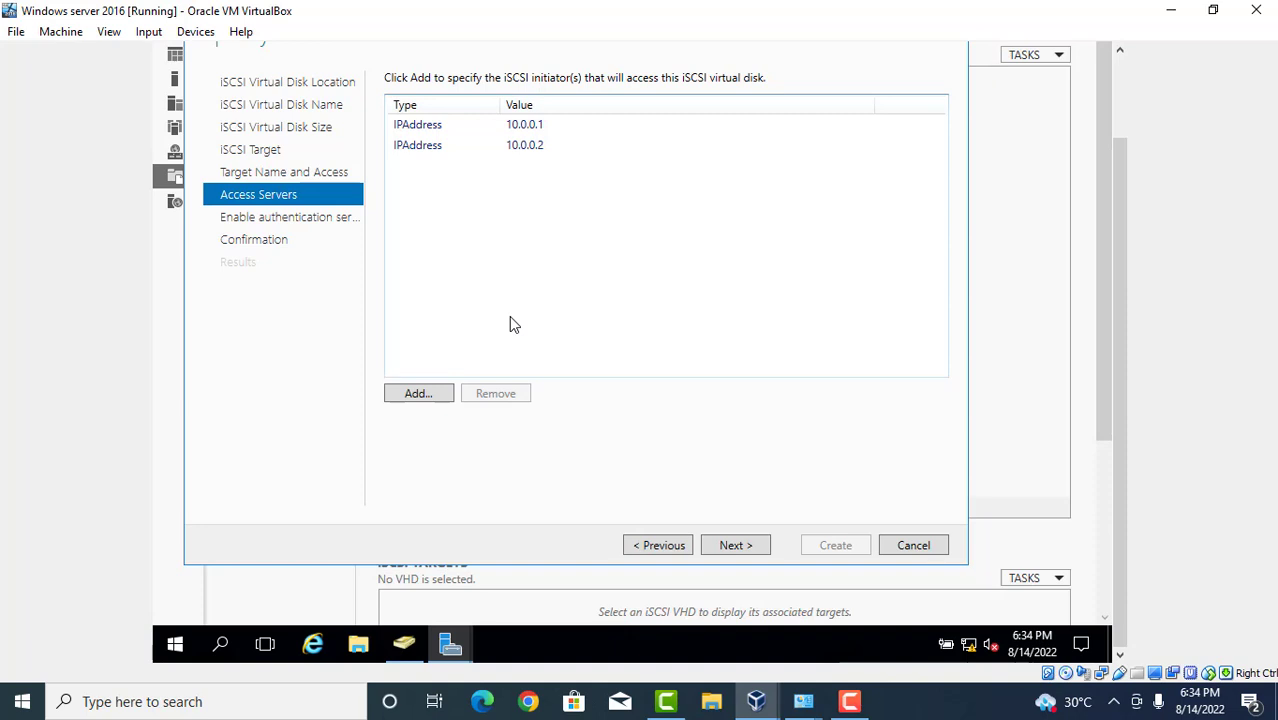
pyautogui.click(729, 544)
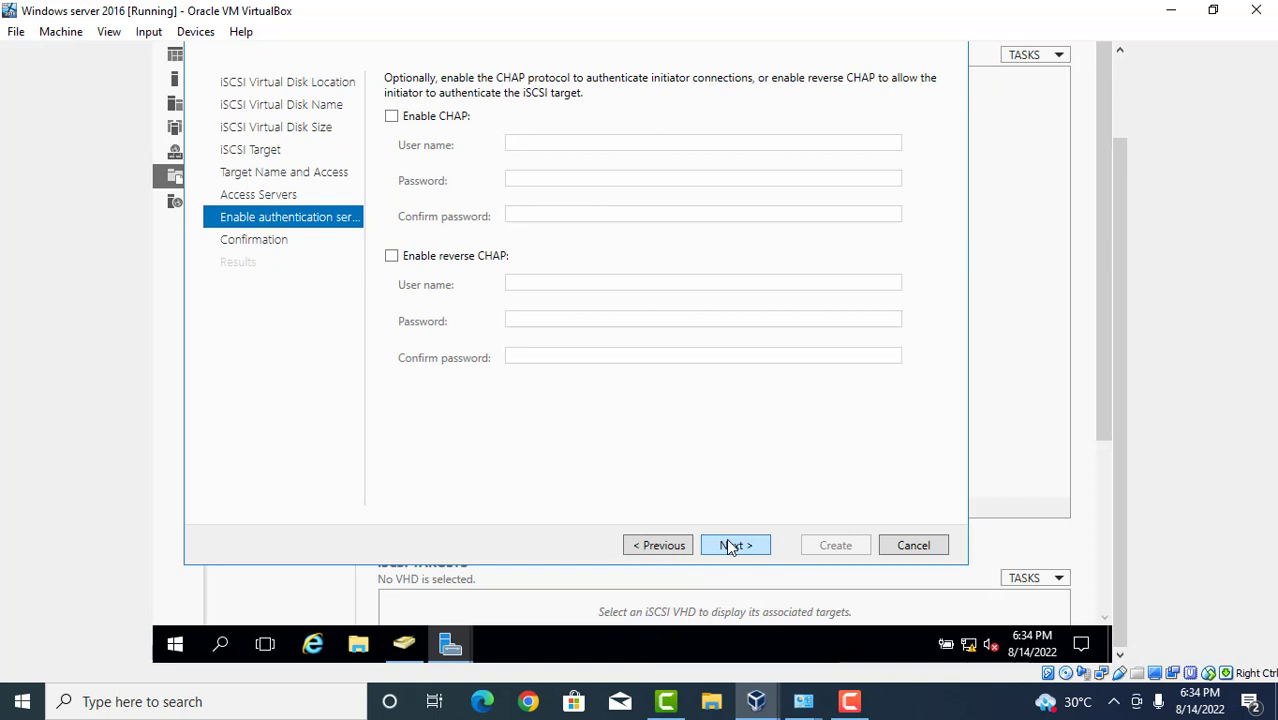
pyautogui.click(731, 545)
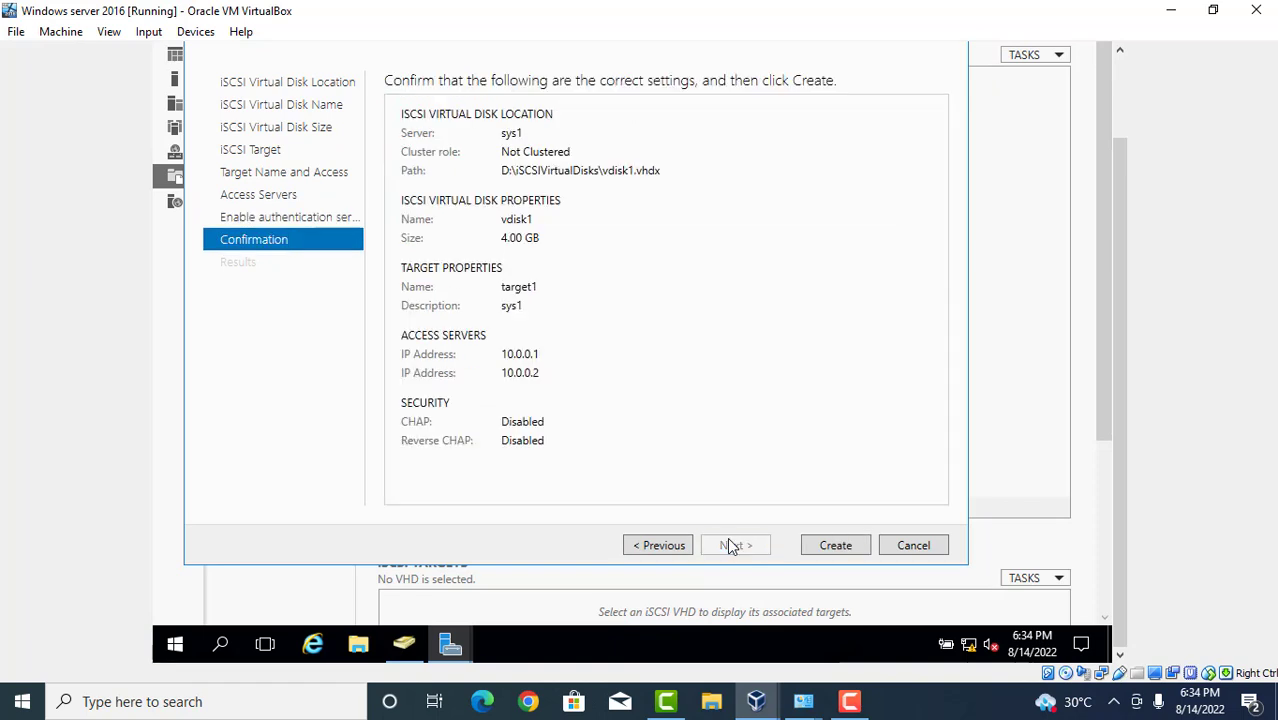
# Create the 4 GB vdisk1 on target1 and close the wizard after all tasks complete.
pyautogui.click(847, 545)
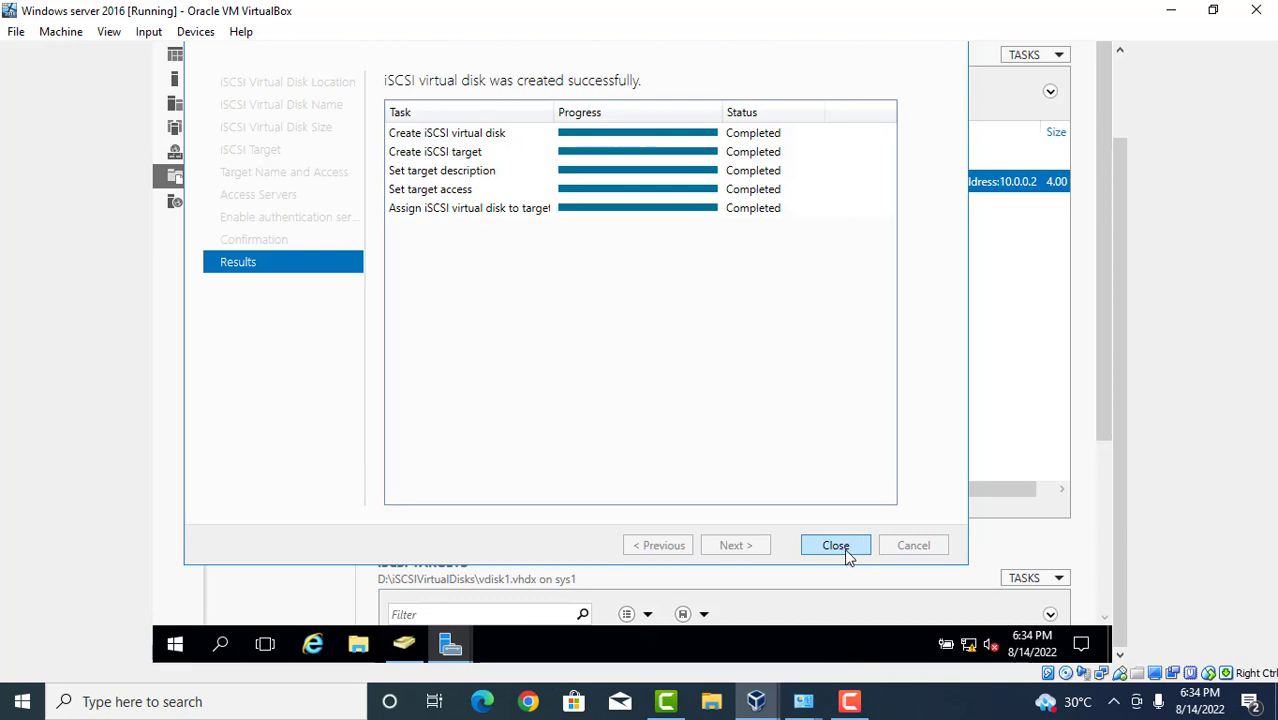
pyautogui.click(845, 548)
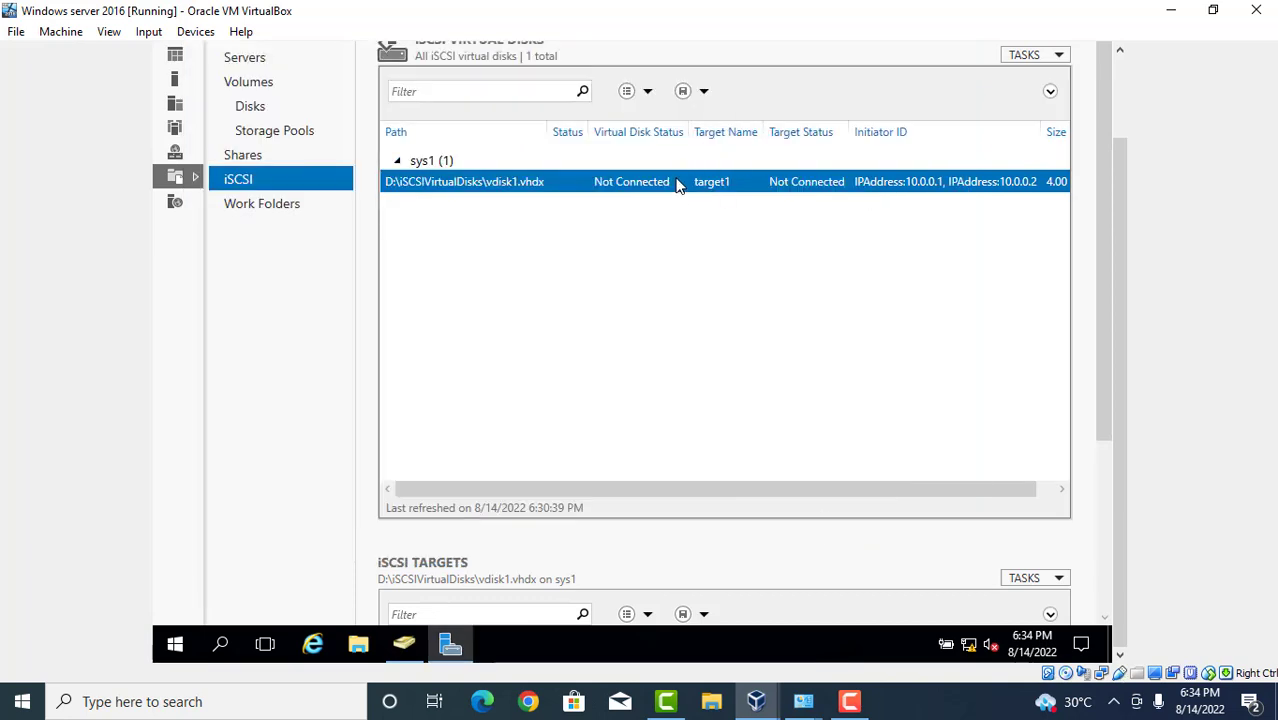
# Inspect vdisk1's context menu, then start and cancel another New iSCSI Virtual Disk wizard.
pyautogui.rightClick(679, 188)
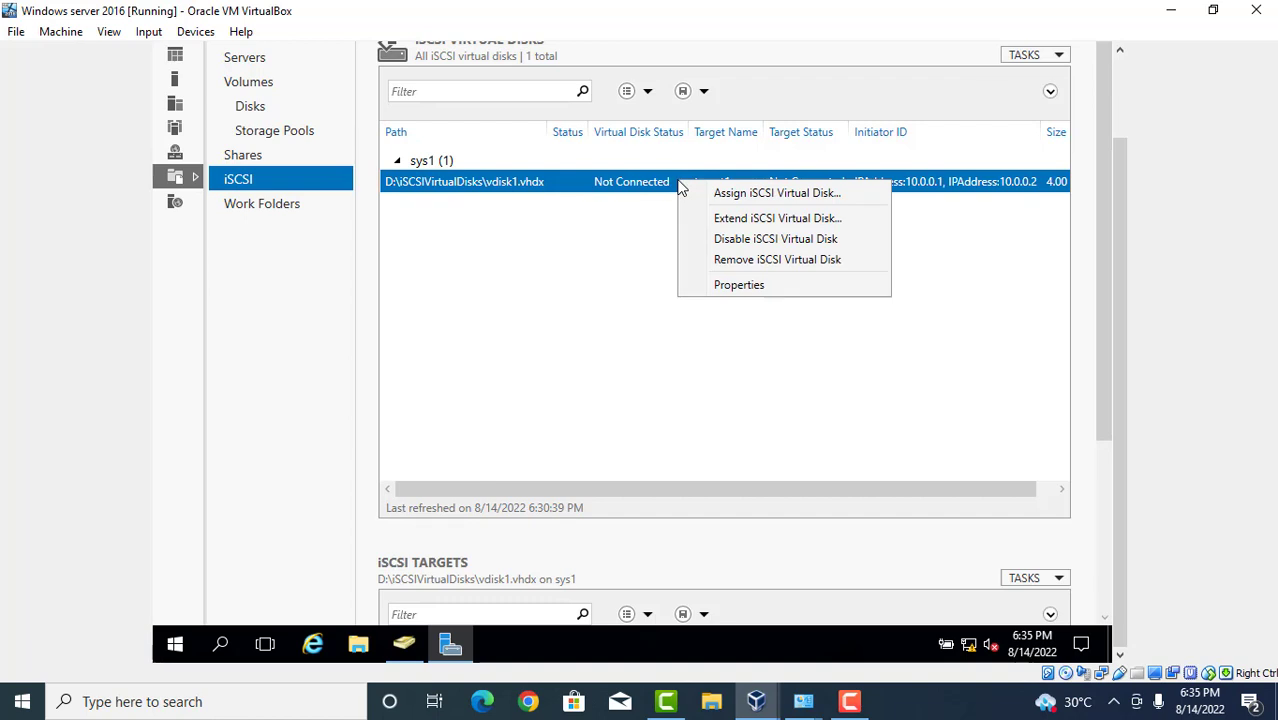
pyautogui.click(602, 230)
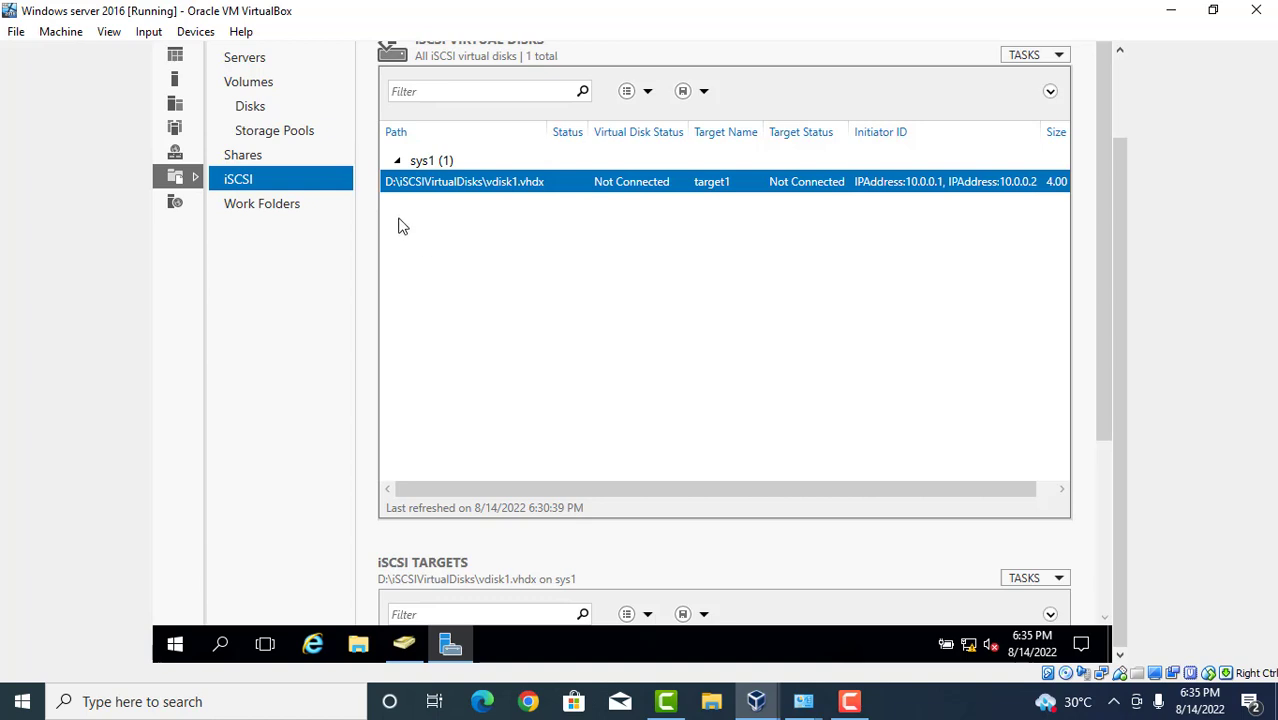
pyautogui.rightClick(516, 225)
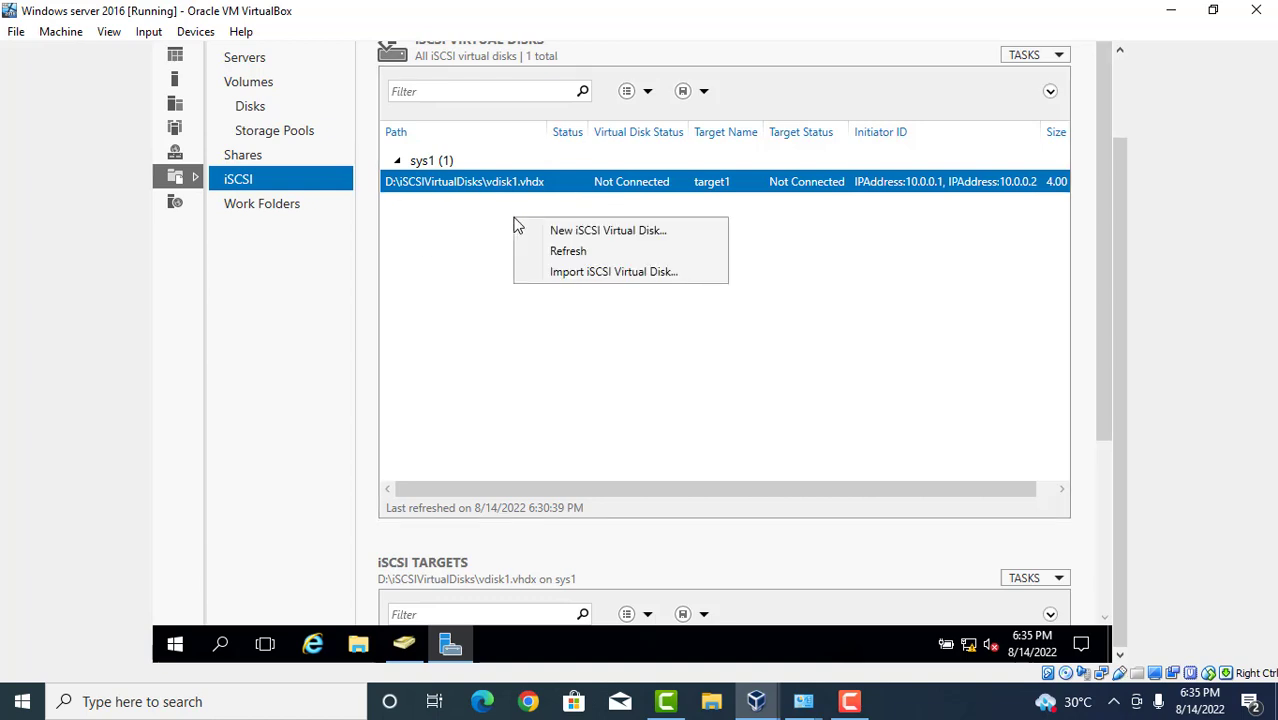
pyautogui.click(551, 231)
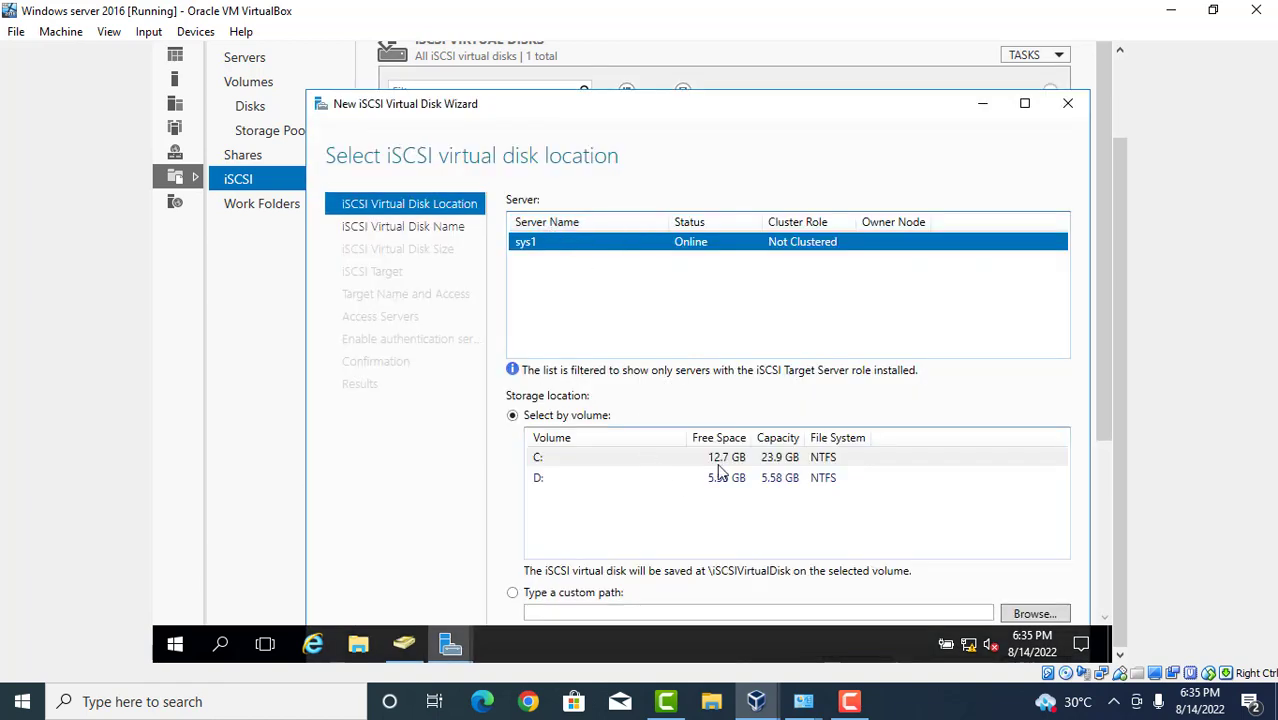
pyautogui.click(1070, 110)
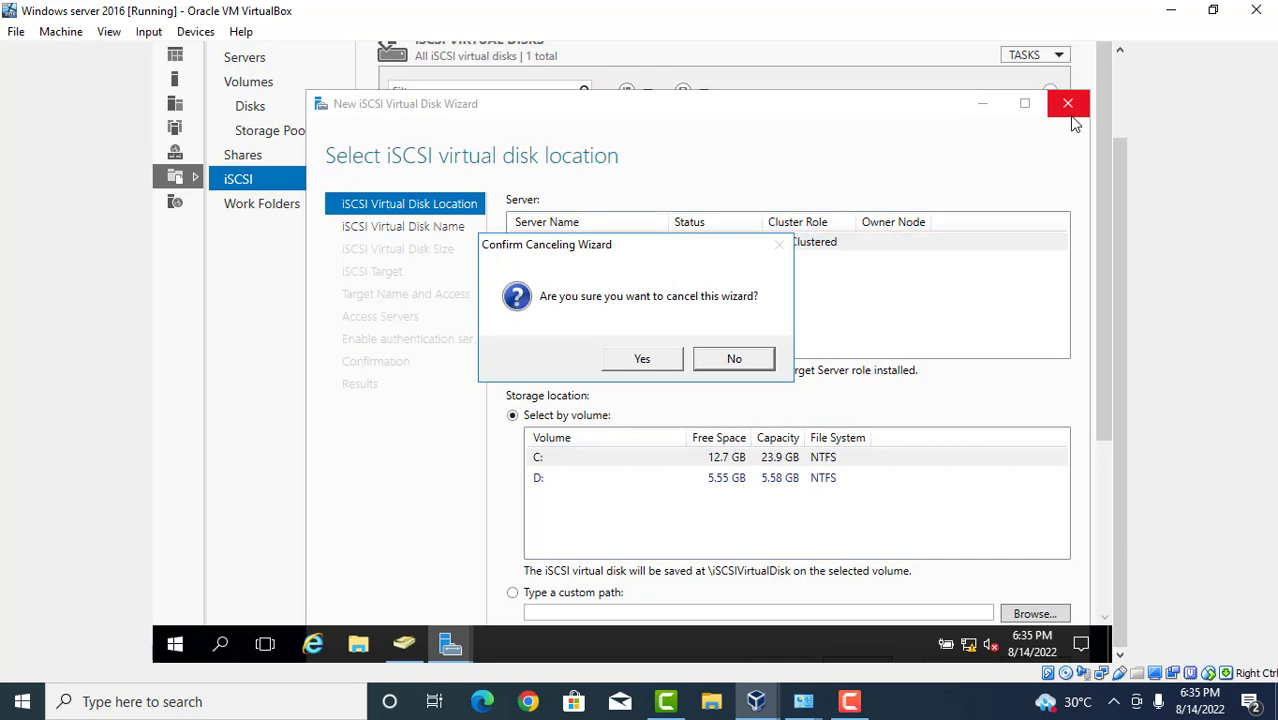
pyautogui.click(642, 359)
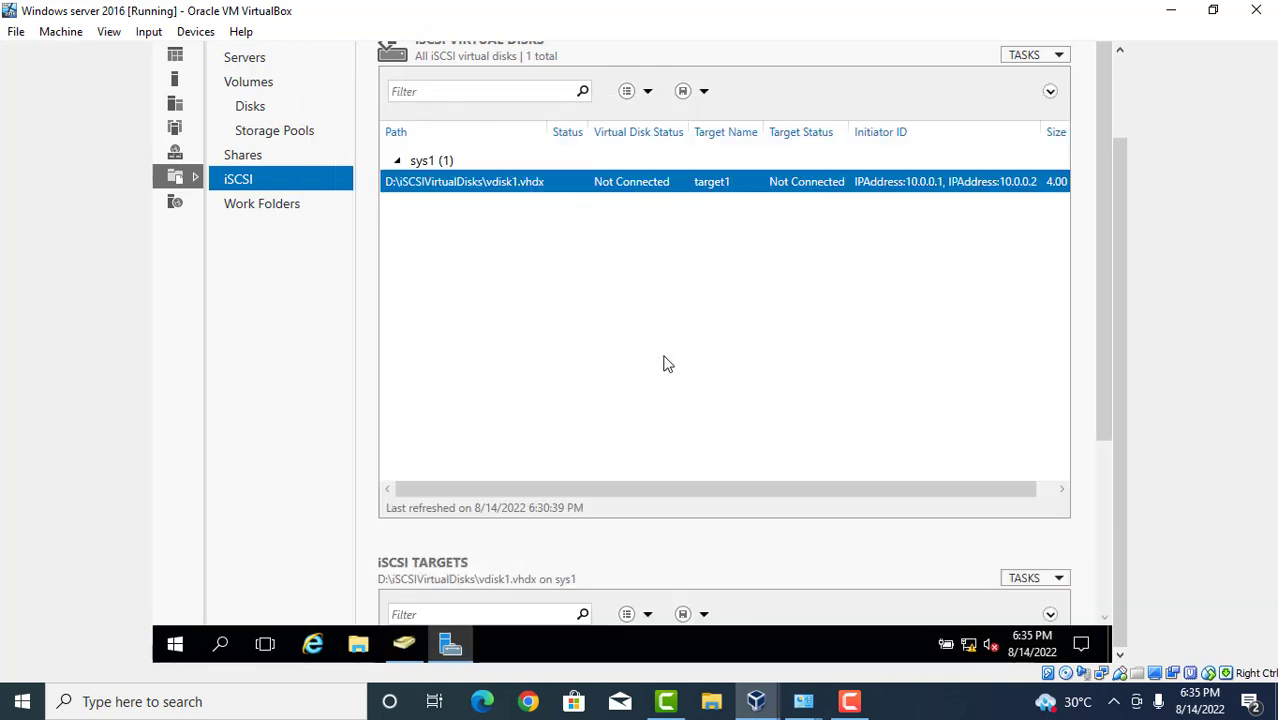
# Refresh the iSCSI virtual disk list to show vdisk1.vhdx on target1, Not Connected.
pyautogui.rightClick(572, 318)
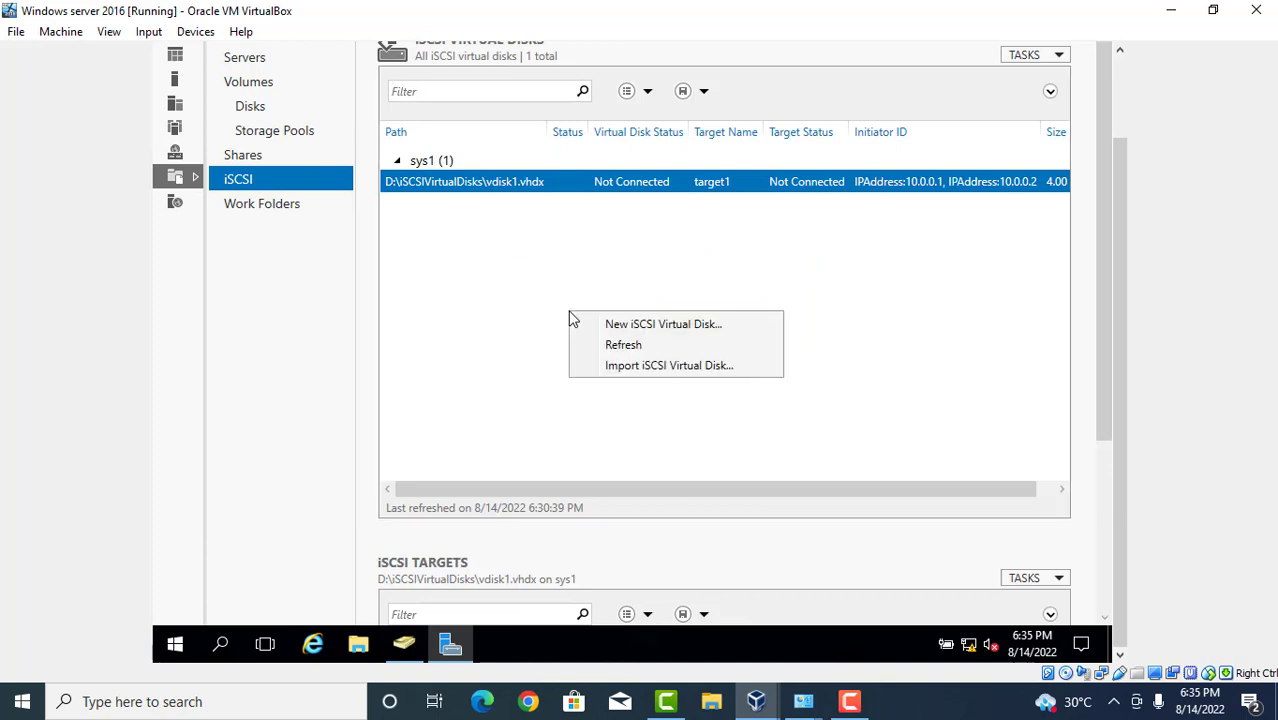
pyautogui.click(627, 350)
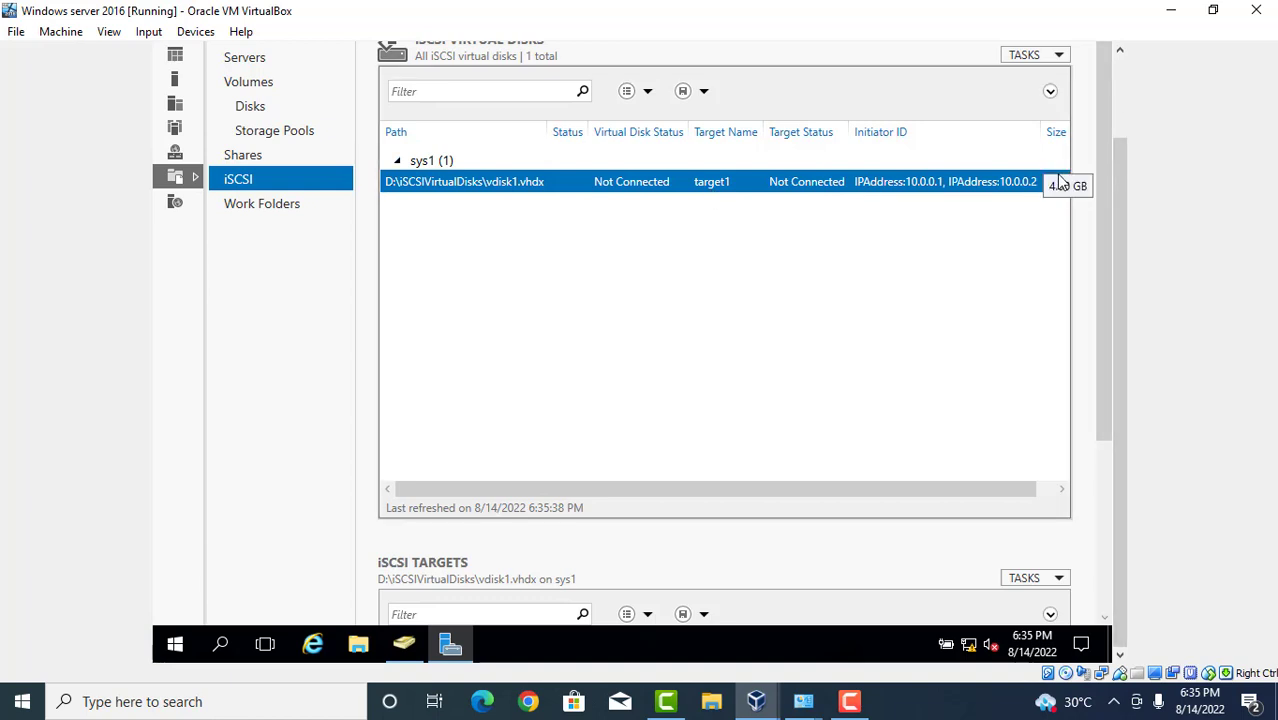
pyautogui.click(752, 705)
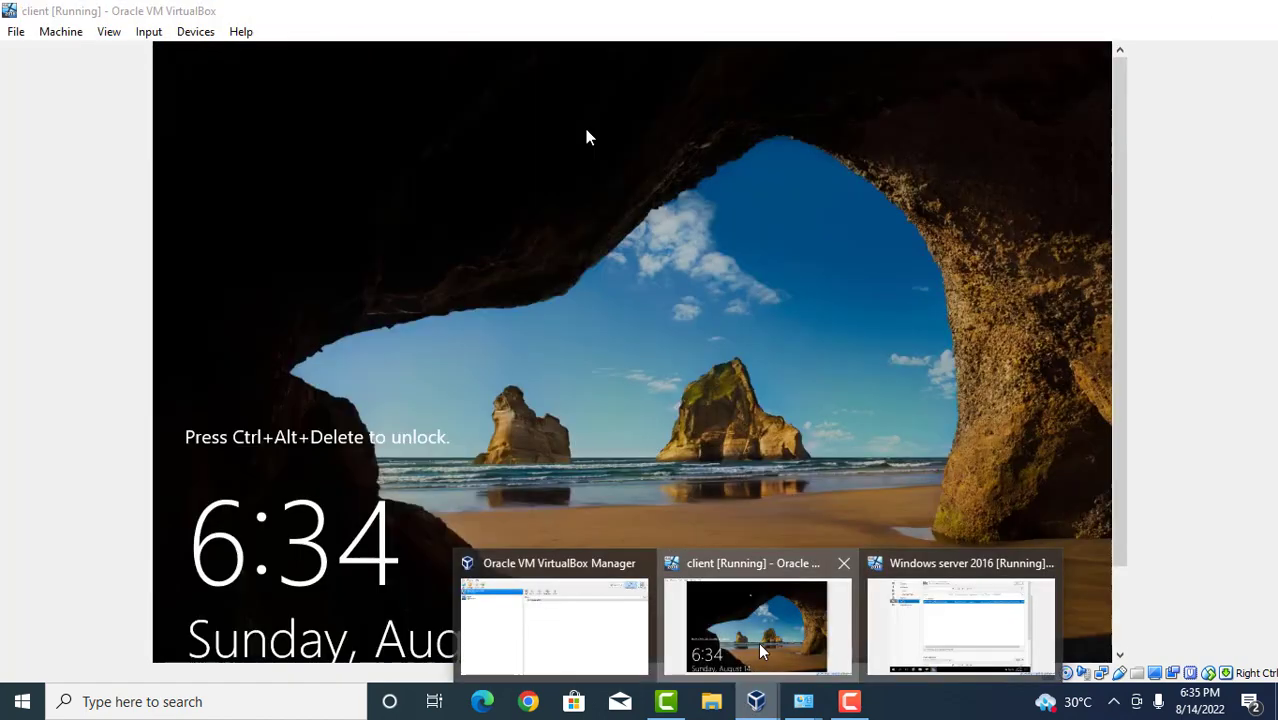
# Unlock the client VM with Insert Ctrl-Alt-Del and sign in with the Administrator password.
pyautogui.click(758, 642)
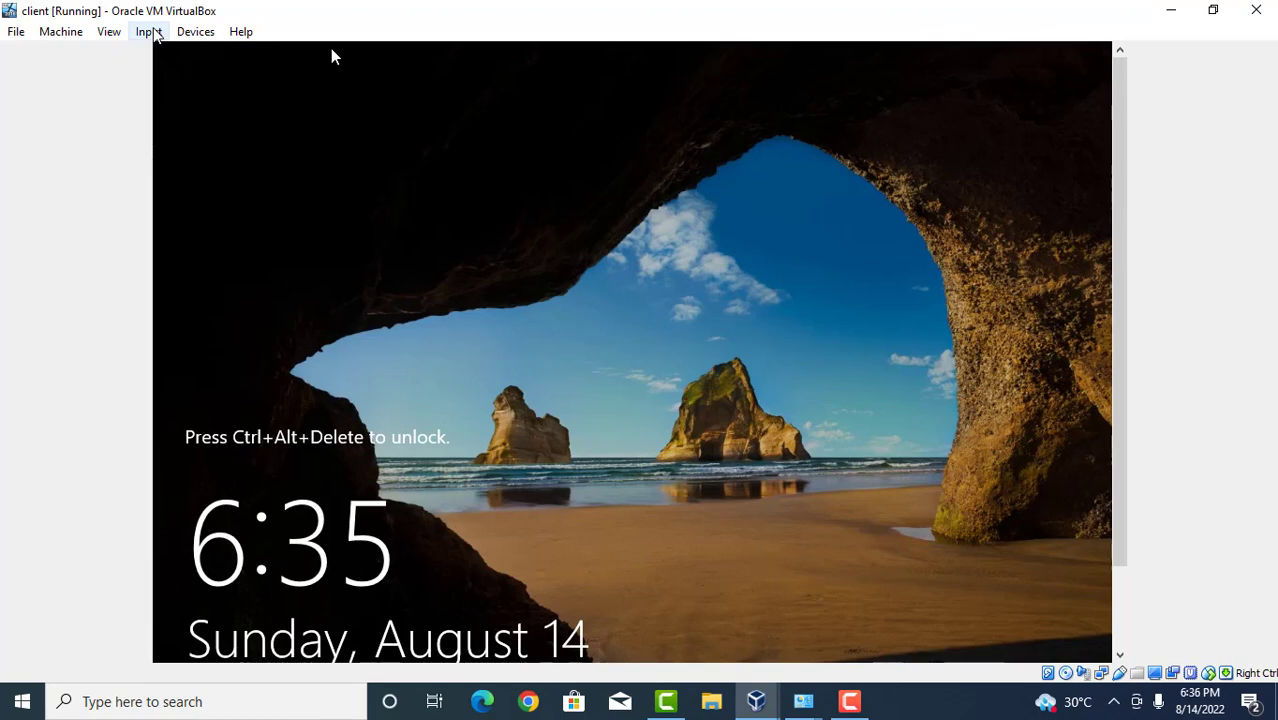
pyautogui.click(152, 33)
pyautogui.moveTo(203, 72)
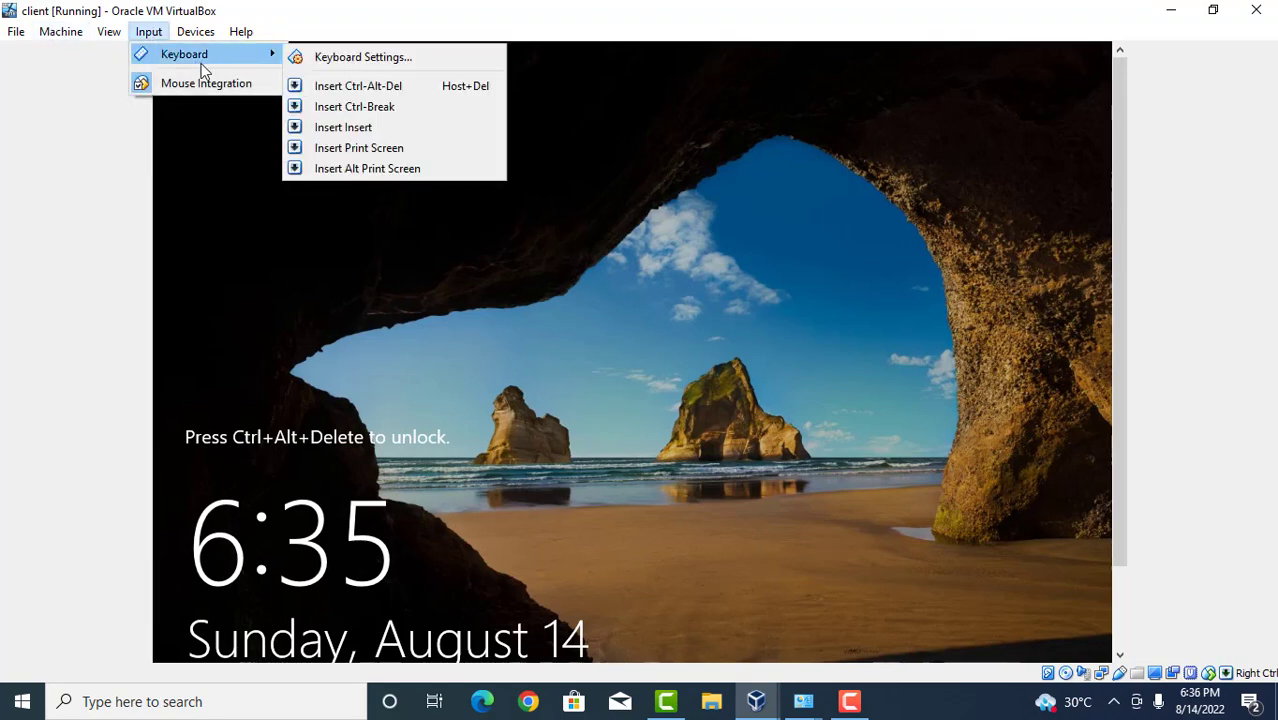
pyautogui.click(325, 88)
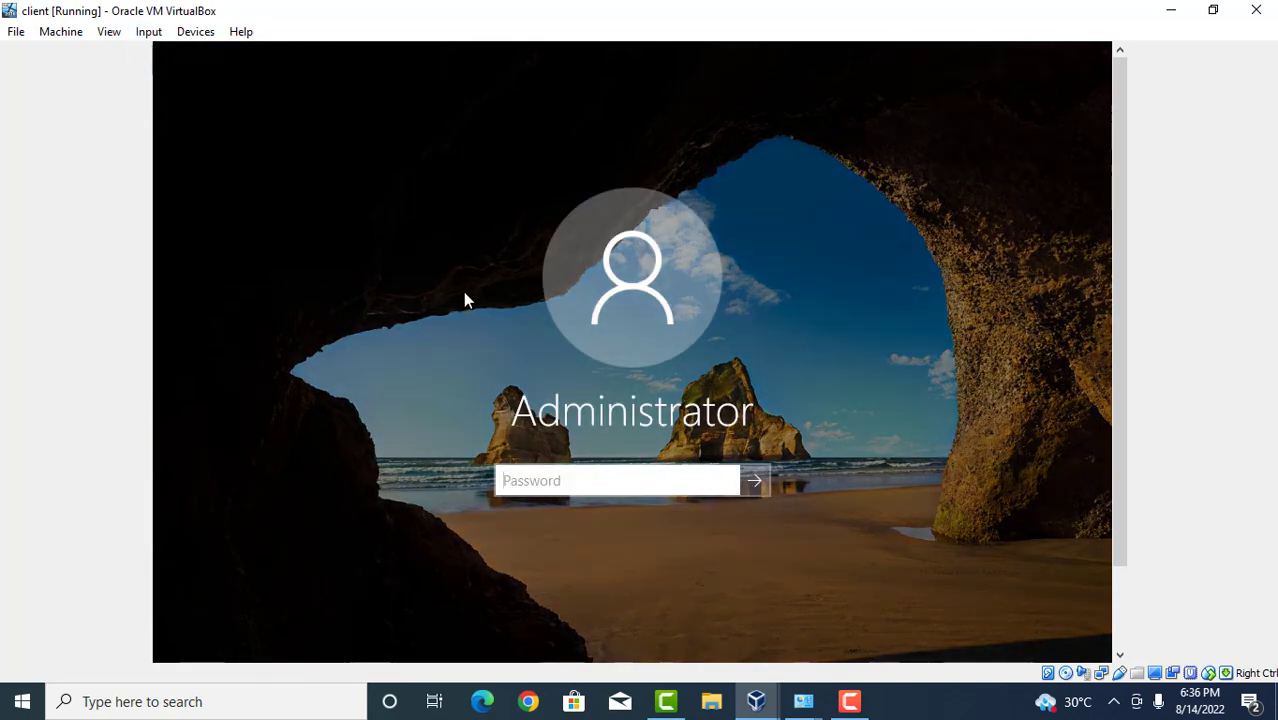
pyautogui.write('12345678')
pyautogui.press('Return')
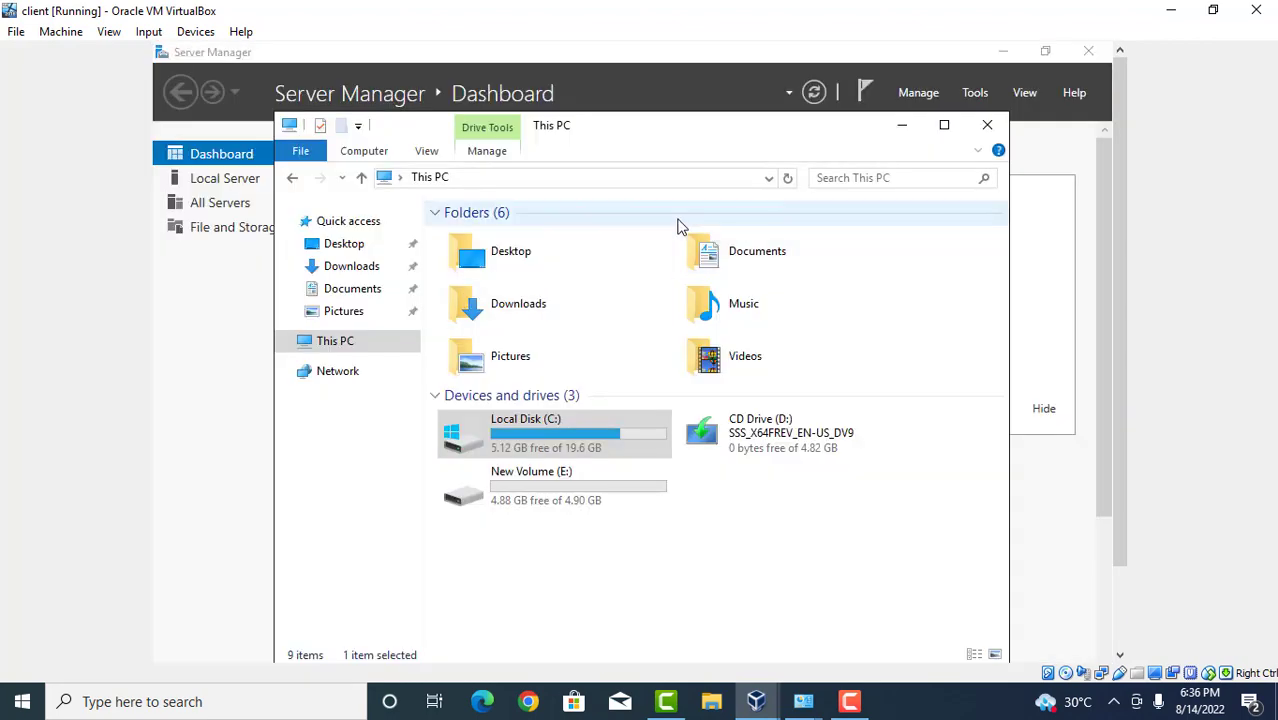
# Open Windows Settings from the client's Start menu.
pyautogui.click(1121, 618)
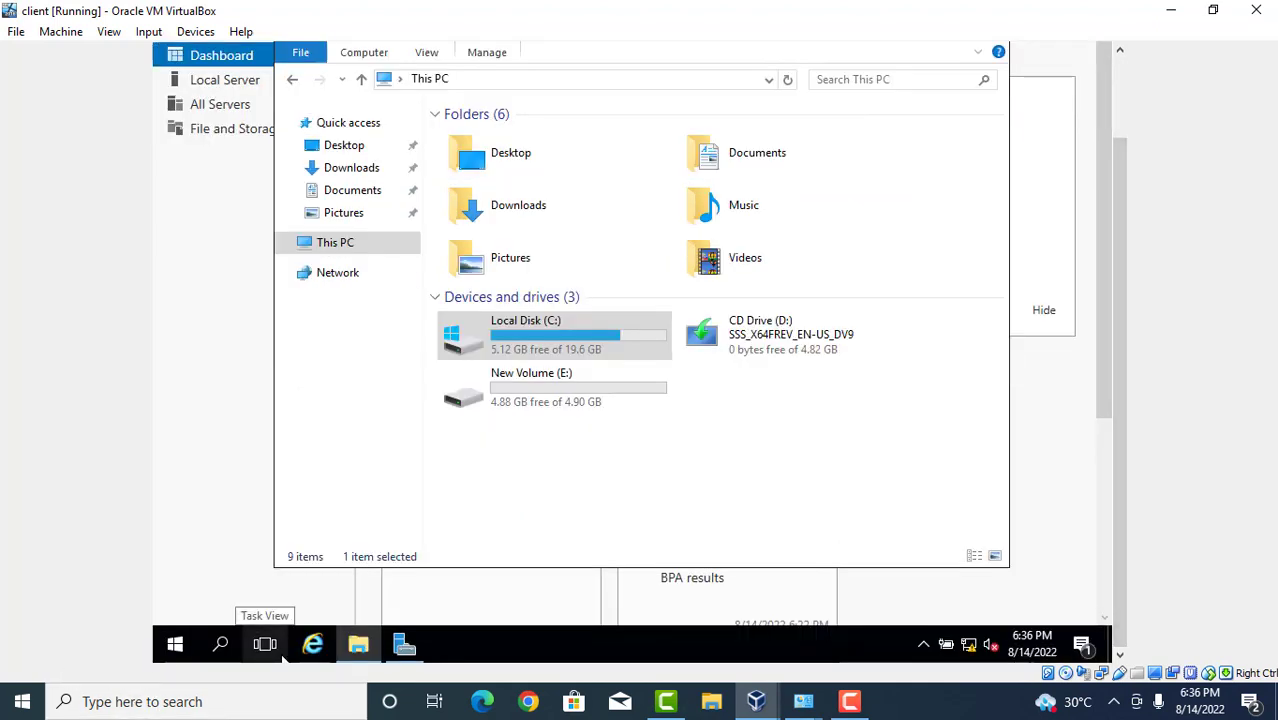
pyautogui.click(170, 648)
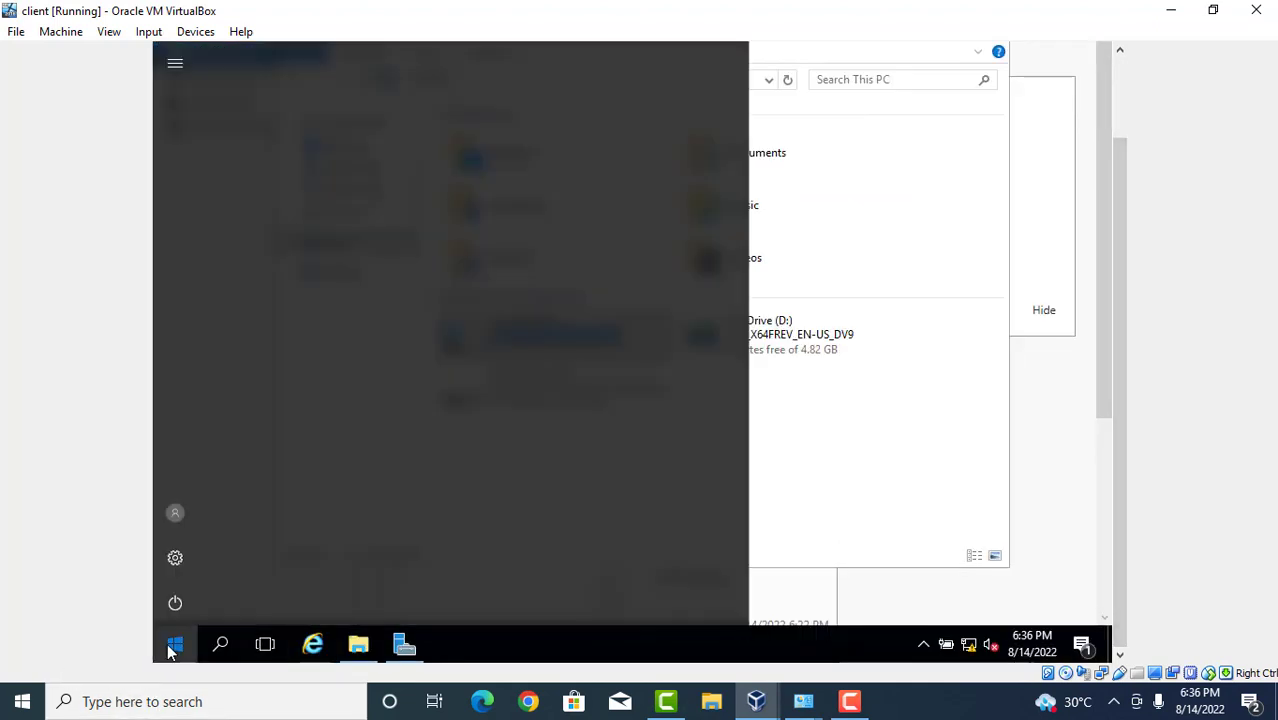
pyautogui.click(167, 643)
pyautogui.click(167, 643)
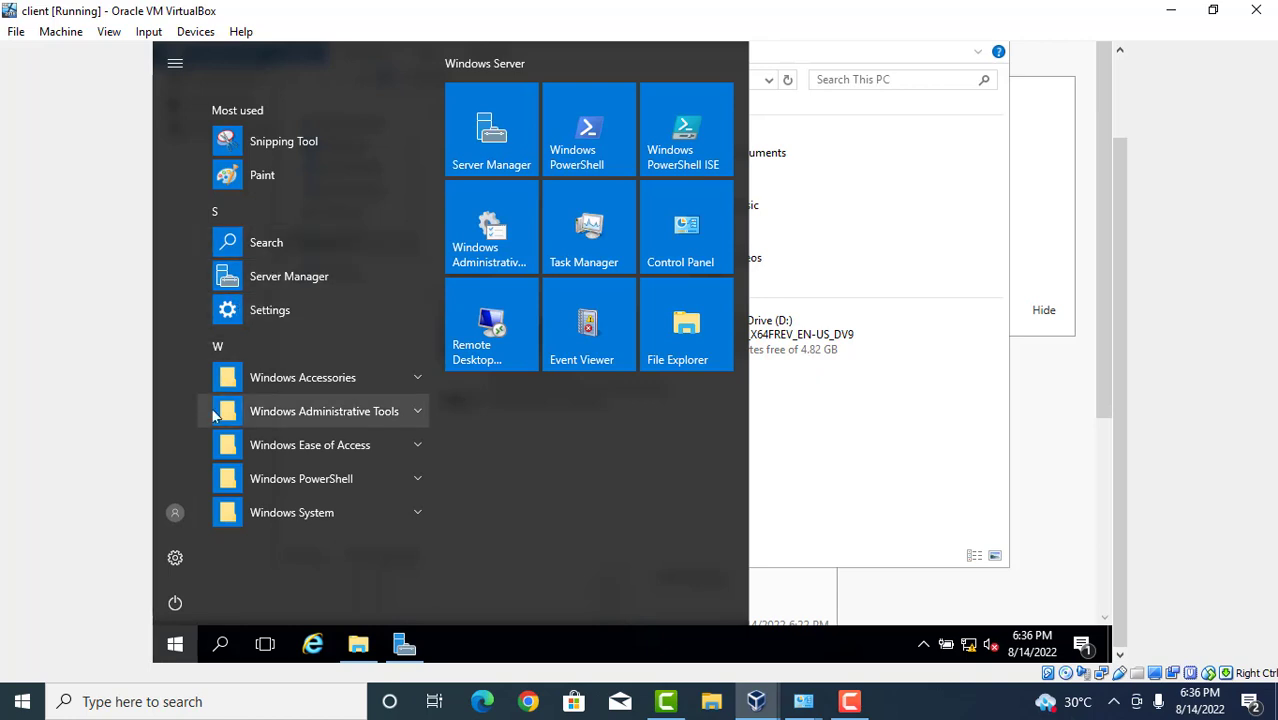
pyautogui.click(187, 513)
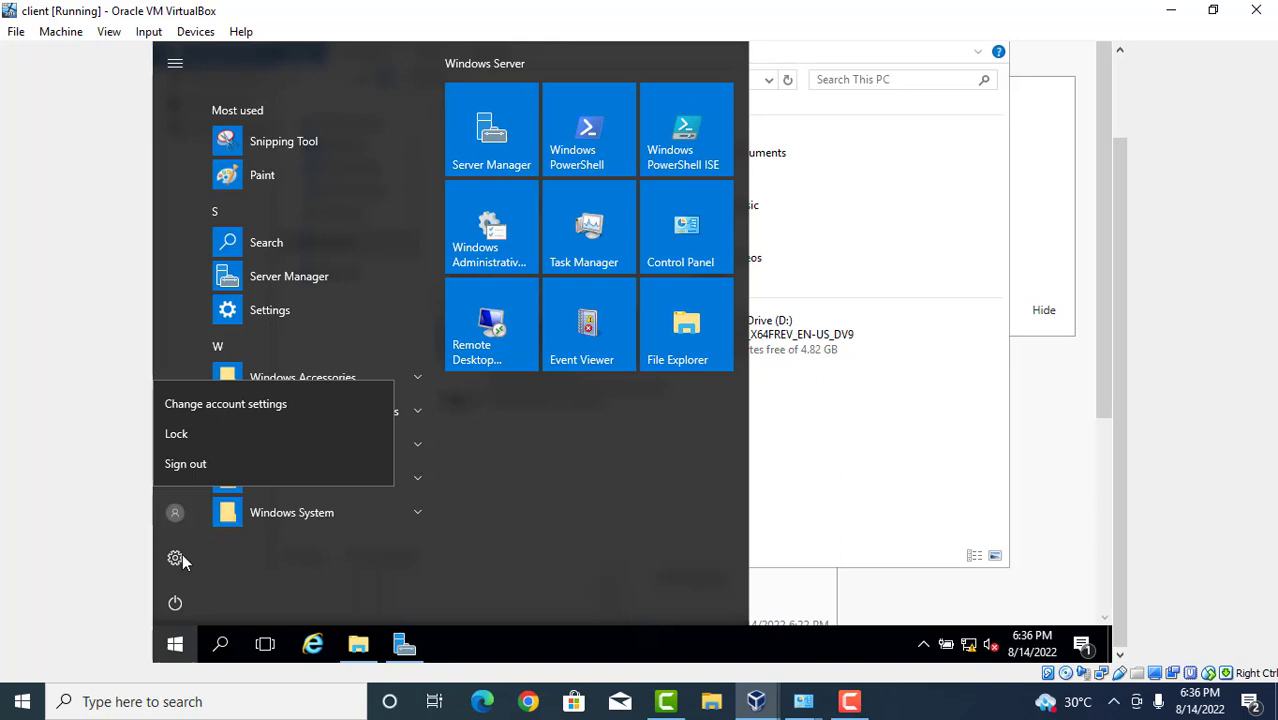
pyautogui.click(176, 558)
pyautogui.click(176, 558)
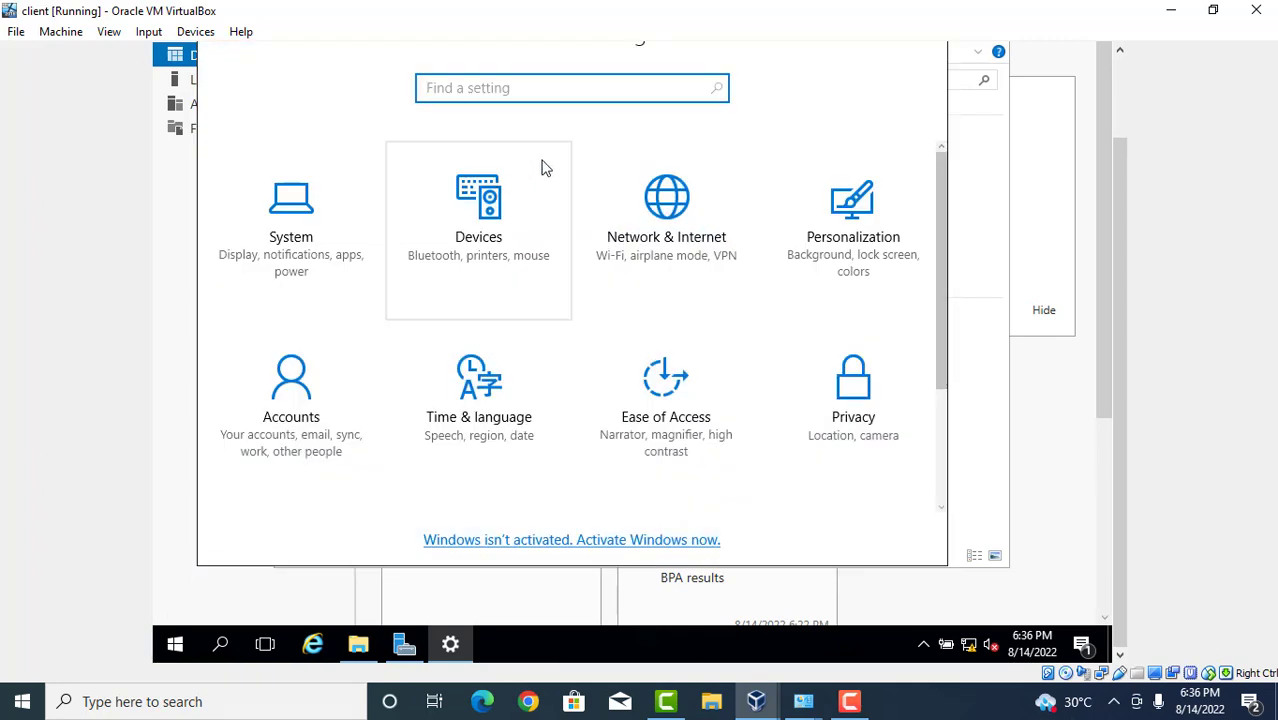
# Search Settings for 'iscsi', then close Settings and the This PC window.
pyautogui.write('is')
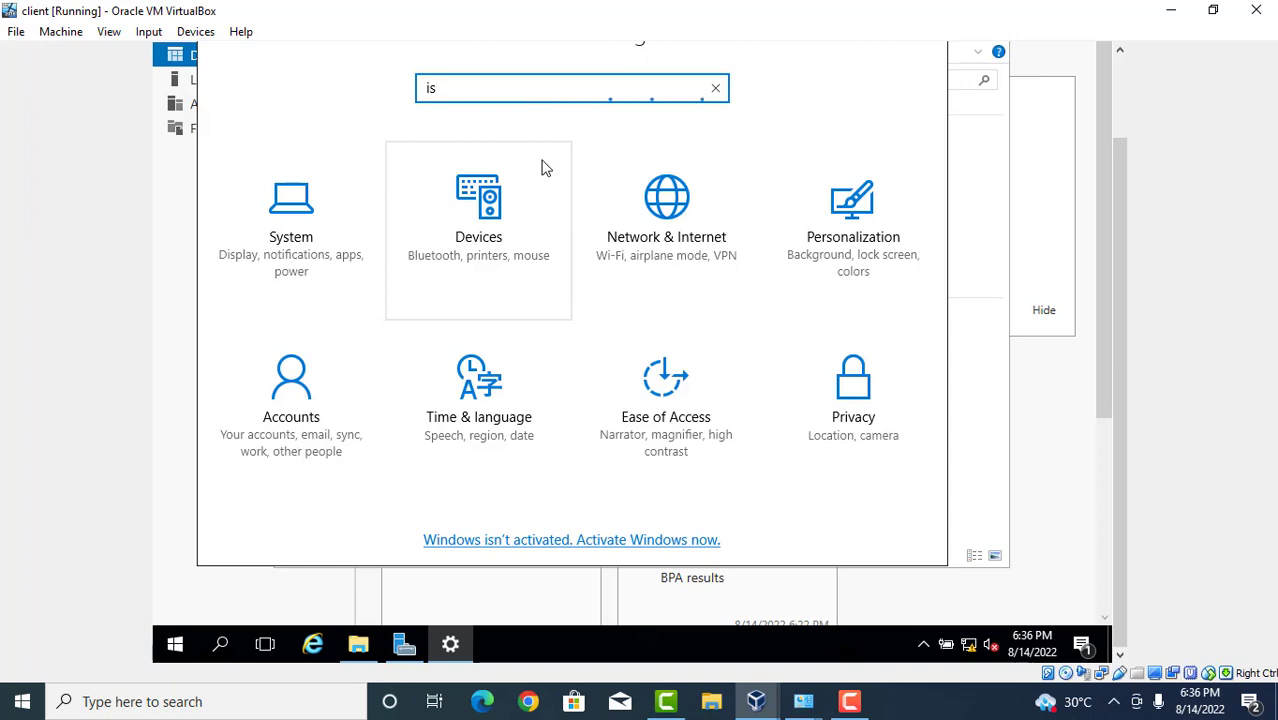
pyautogui.write('csi')
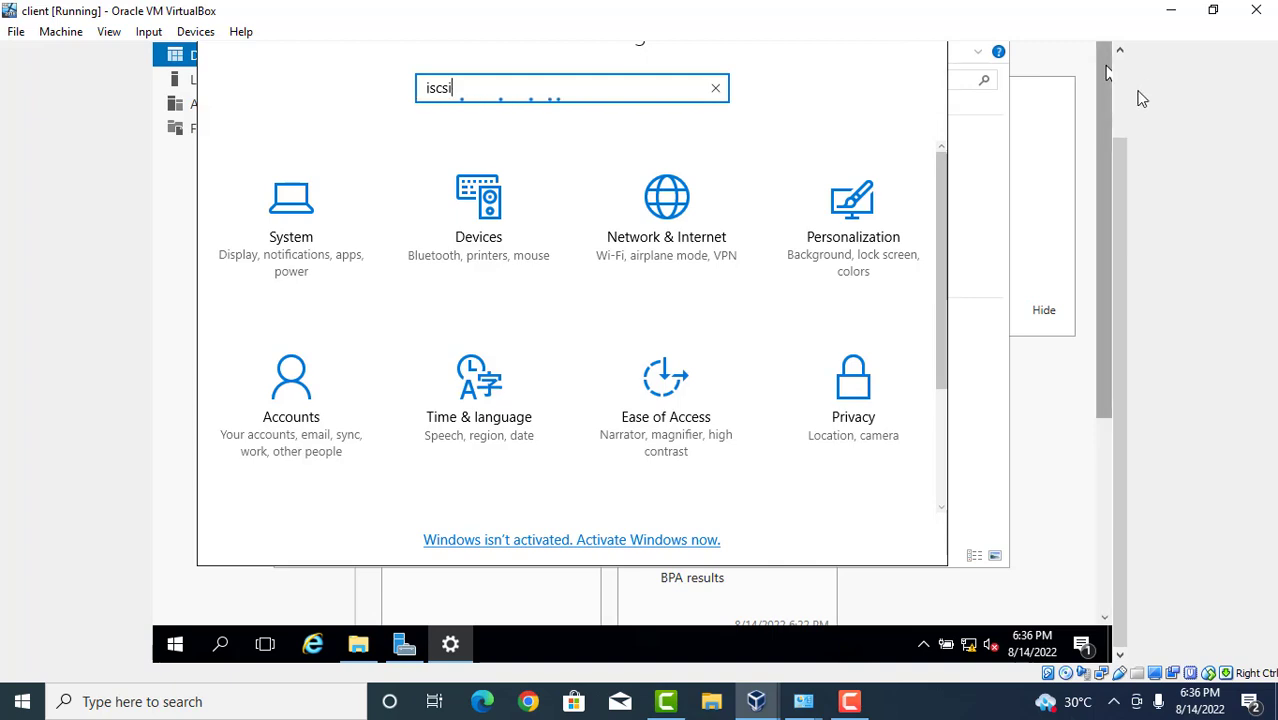
pyautogui.scroll(2, 1115, 130)
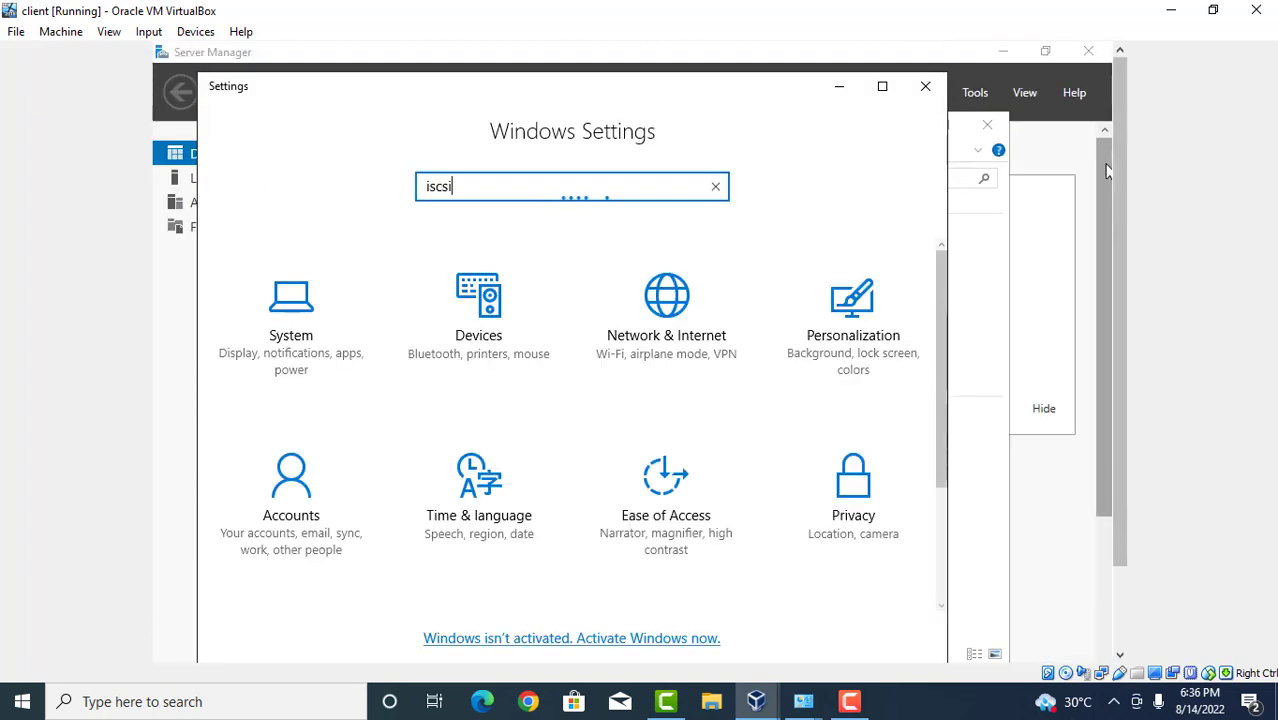
pyautogui.click(926, 88)
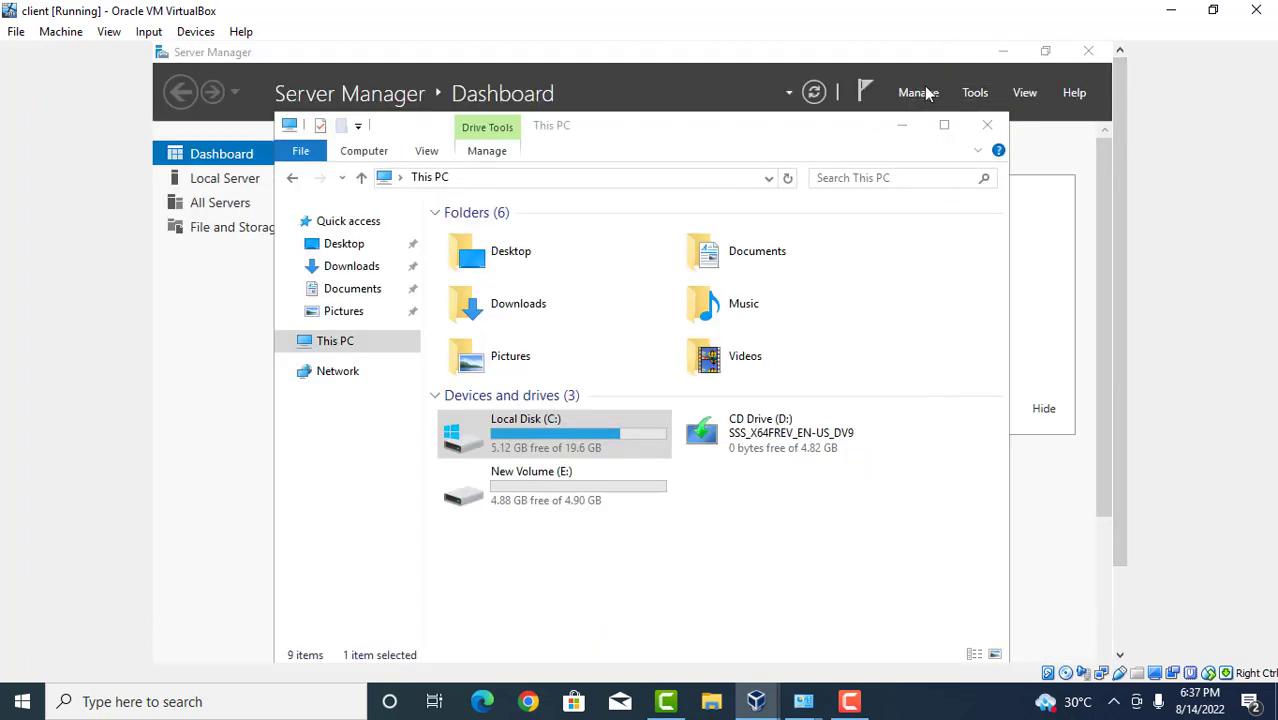
pyautogui.click(988, 127)
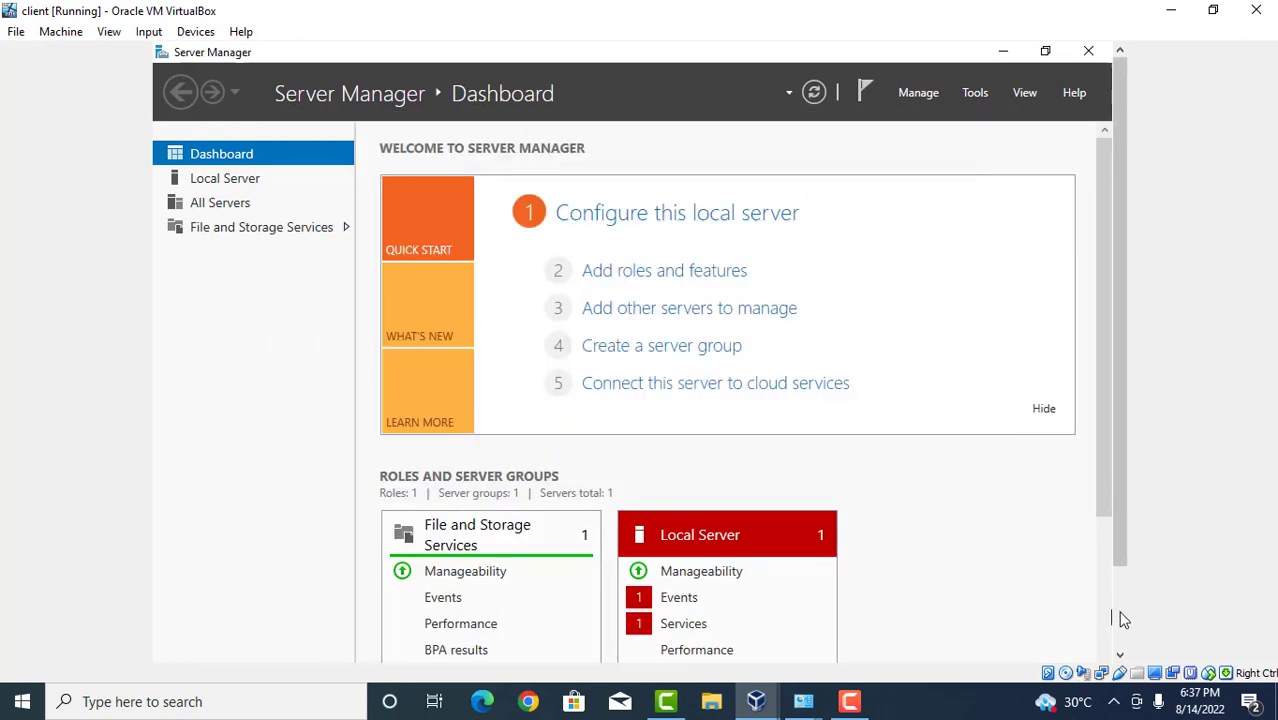
# Start a Windows search on the client typing 'ap', then dismiss it.
pyautogui.scroll(-2, 1120, 620)
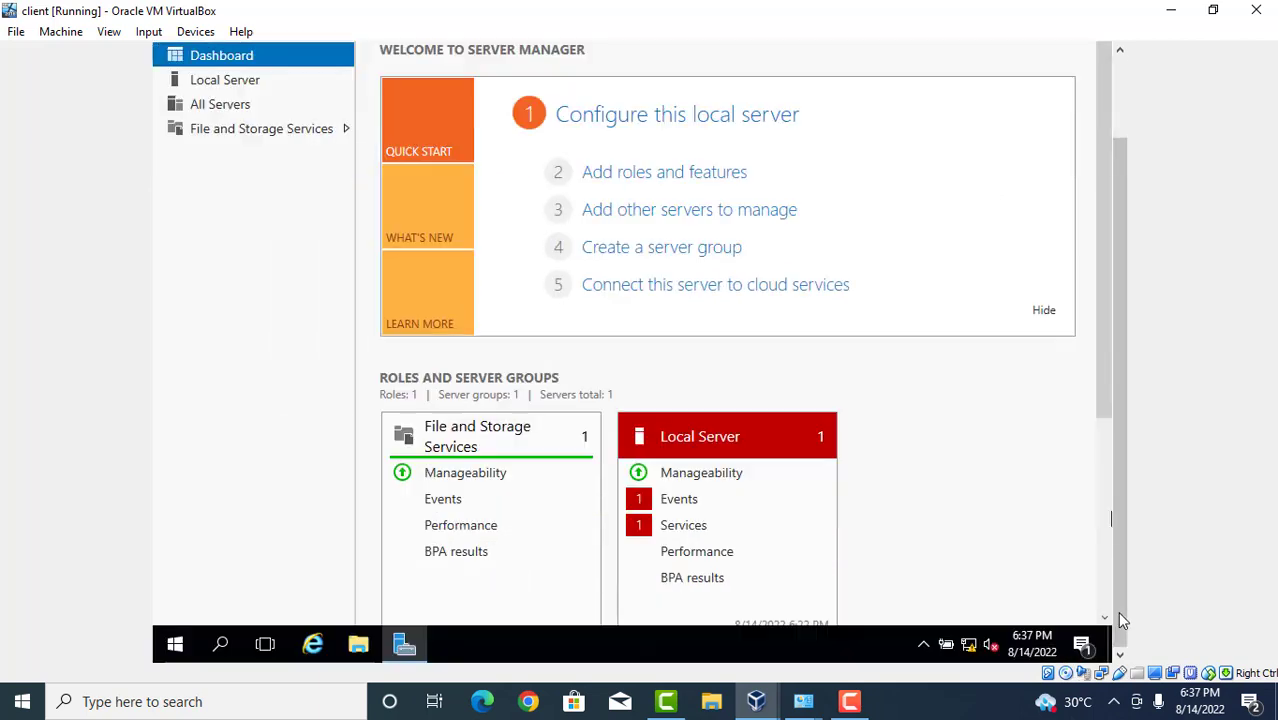
pyautogui.click(175, 647)
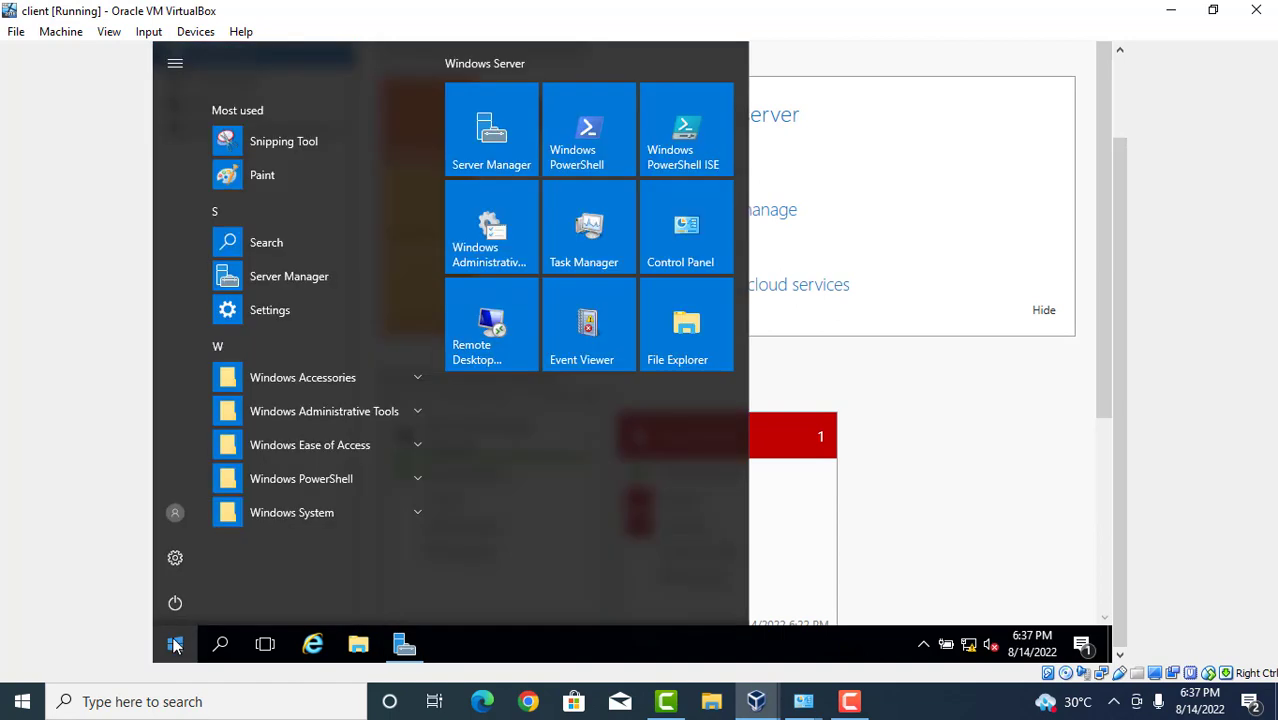
pyautogui.click(220, 647)
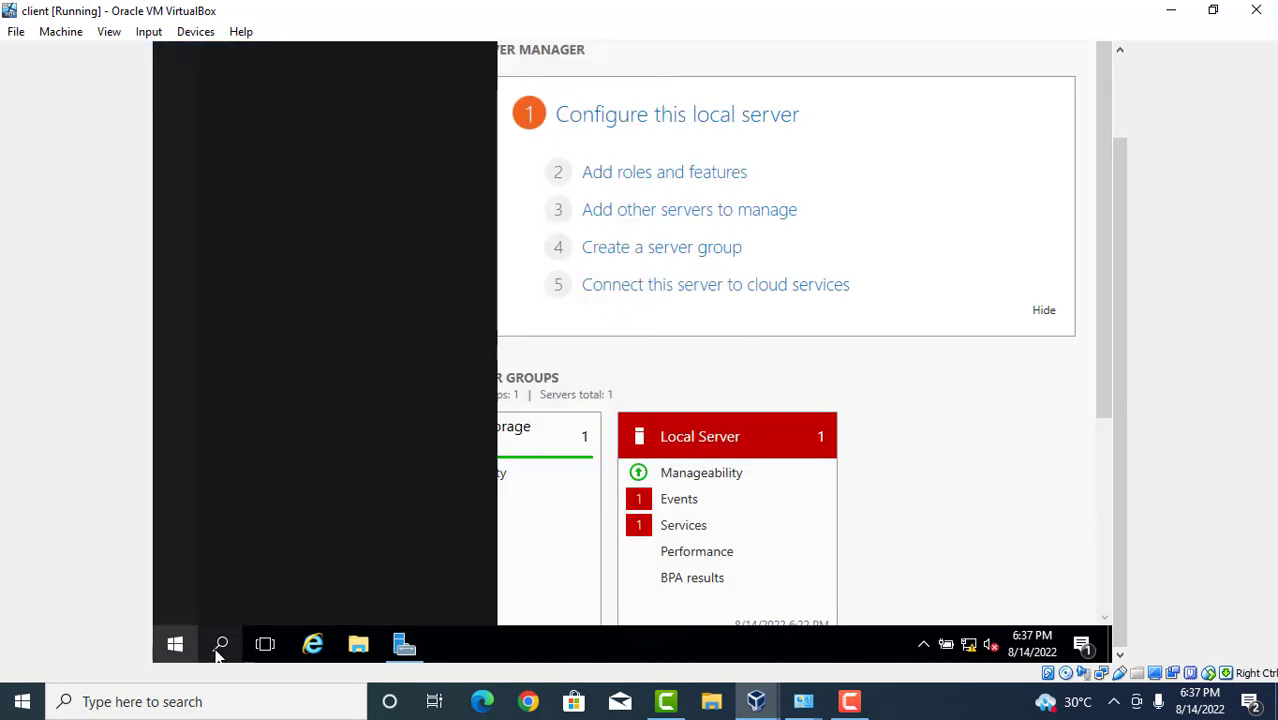
pyautogui.write('a')
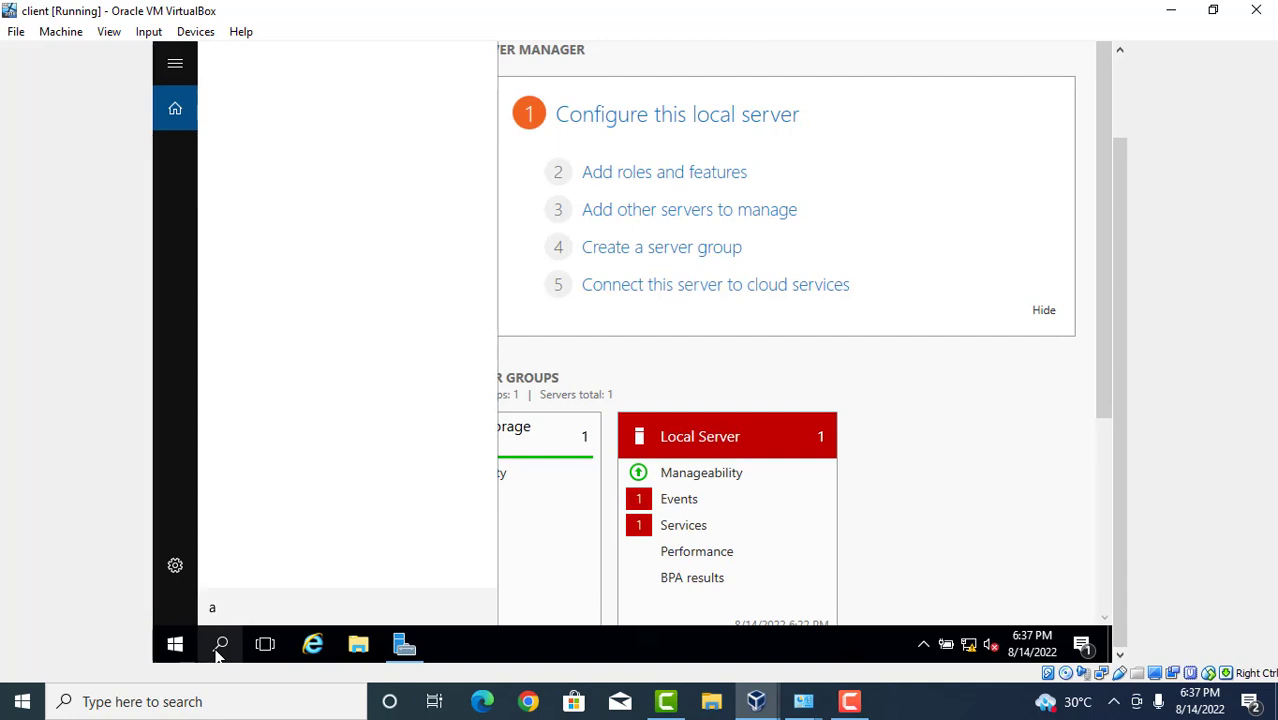
pyautogui.write('p')
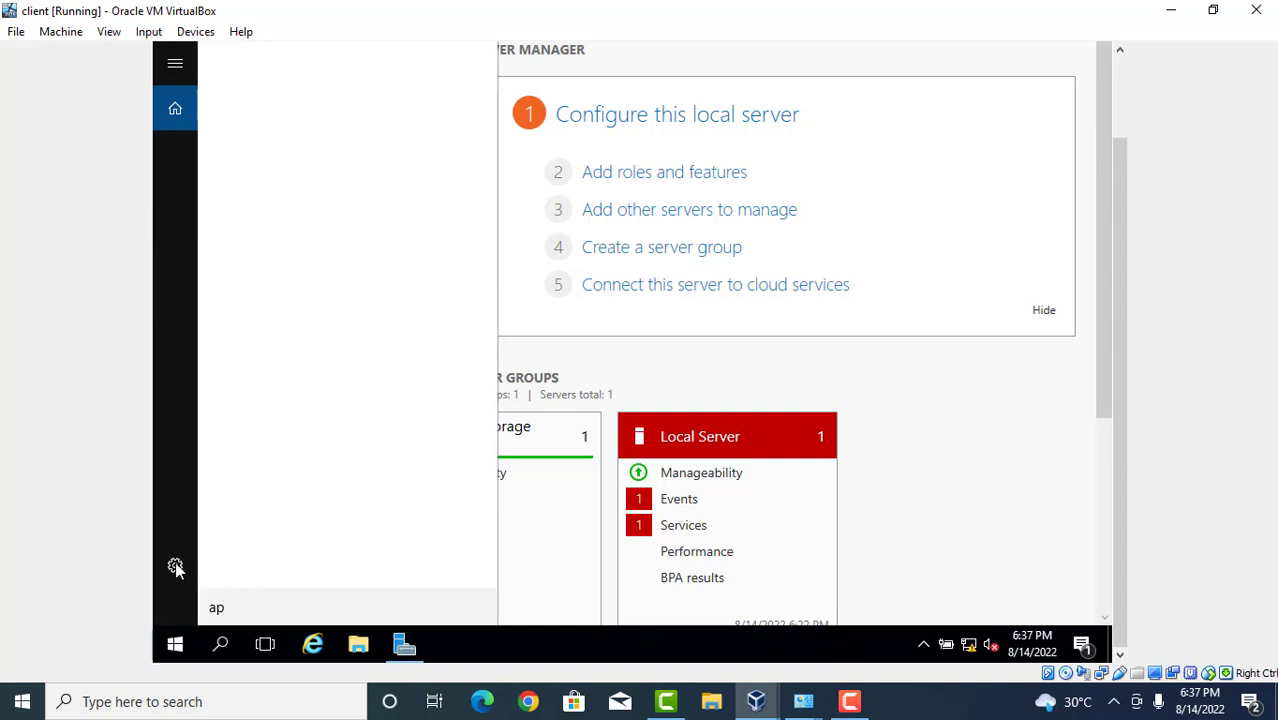
pyautogui.click(852, 703)
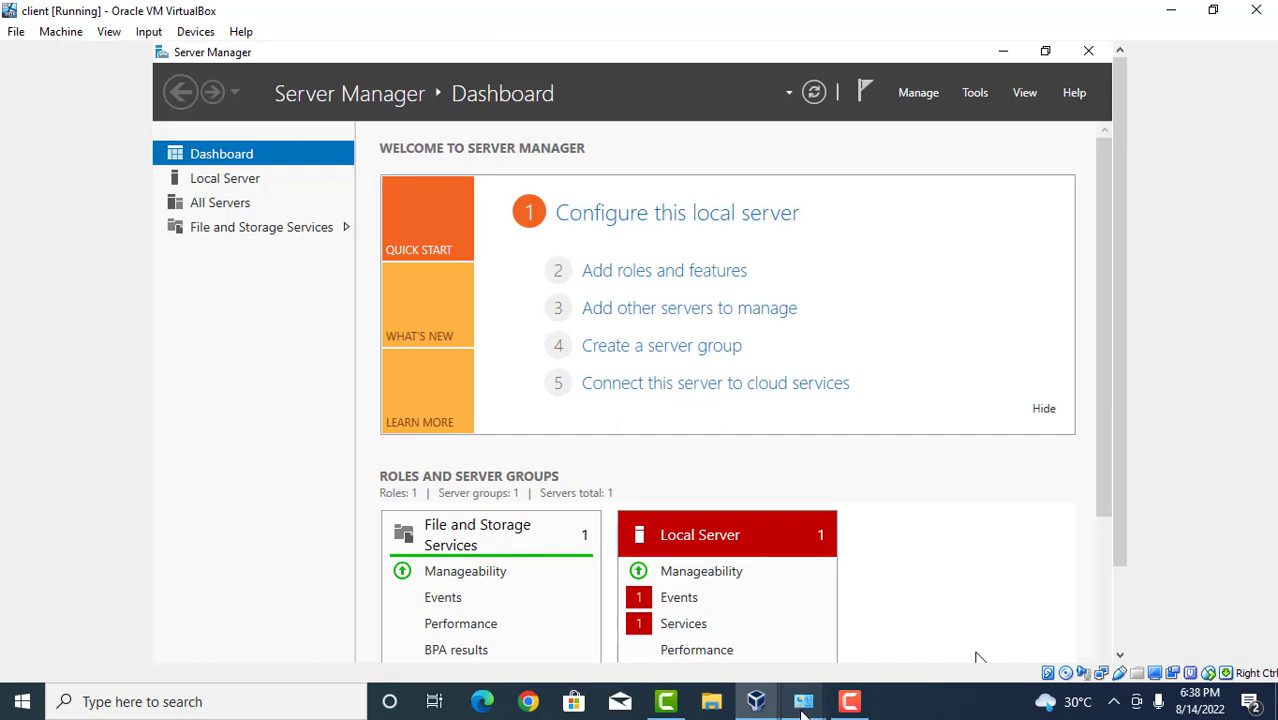
pyautogui.click(849, 701)
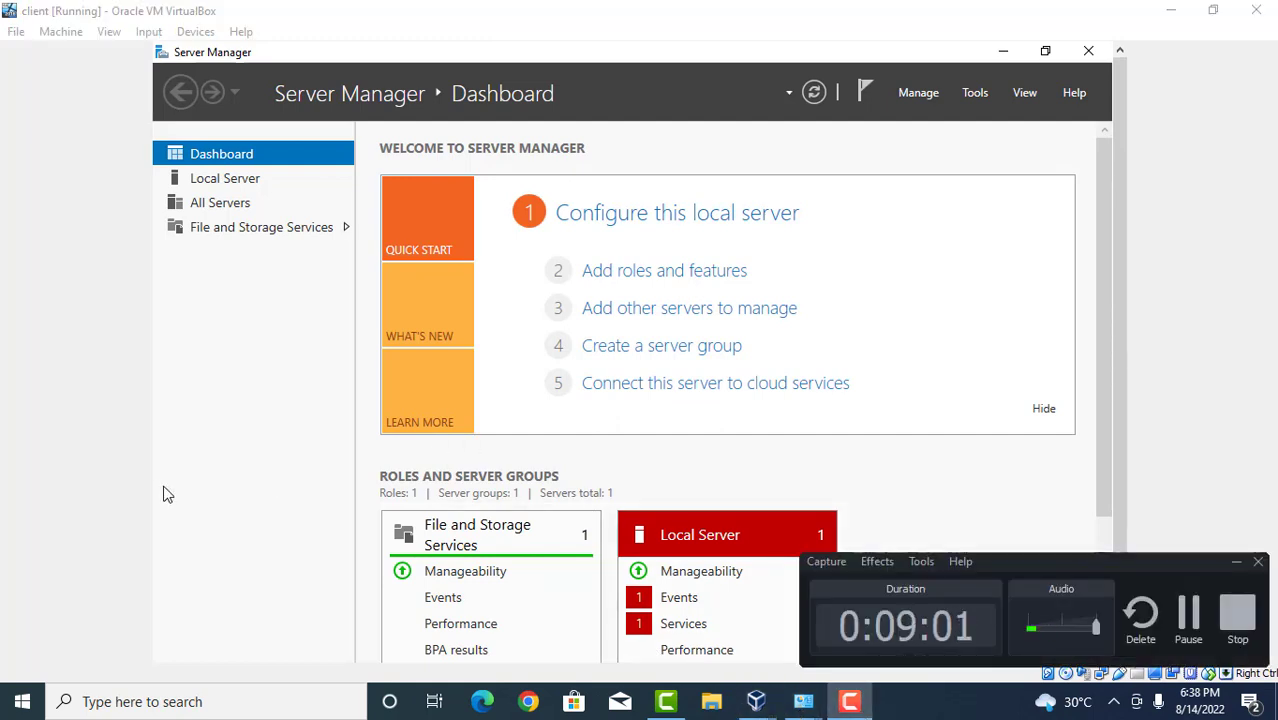
pyautogui.click(1010, 460)
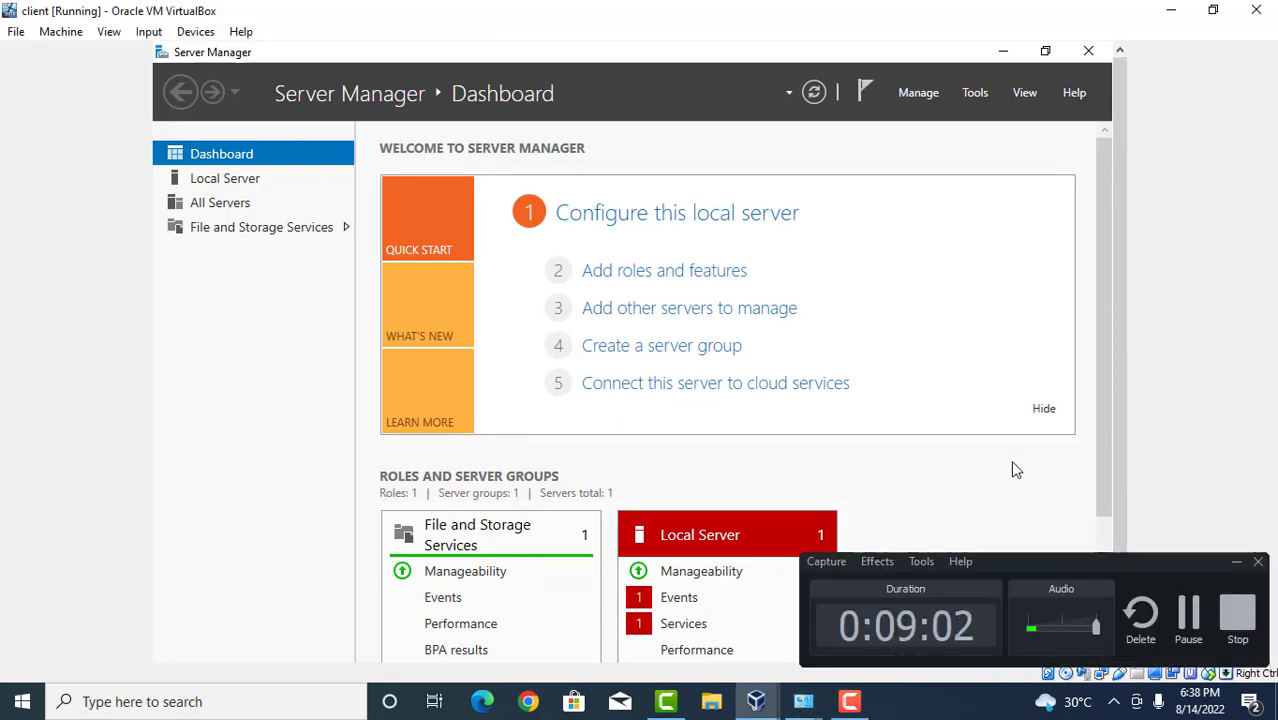
pyautogui.click(1233, 568)
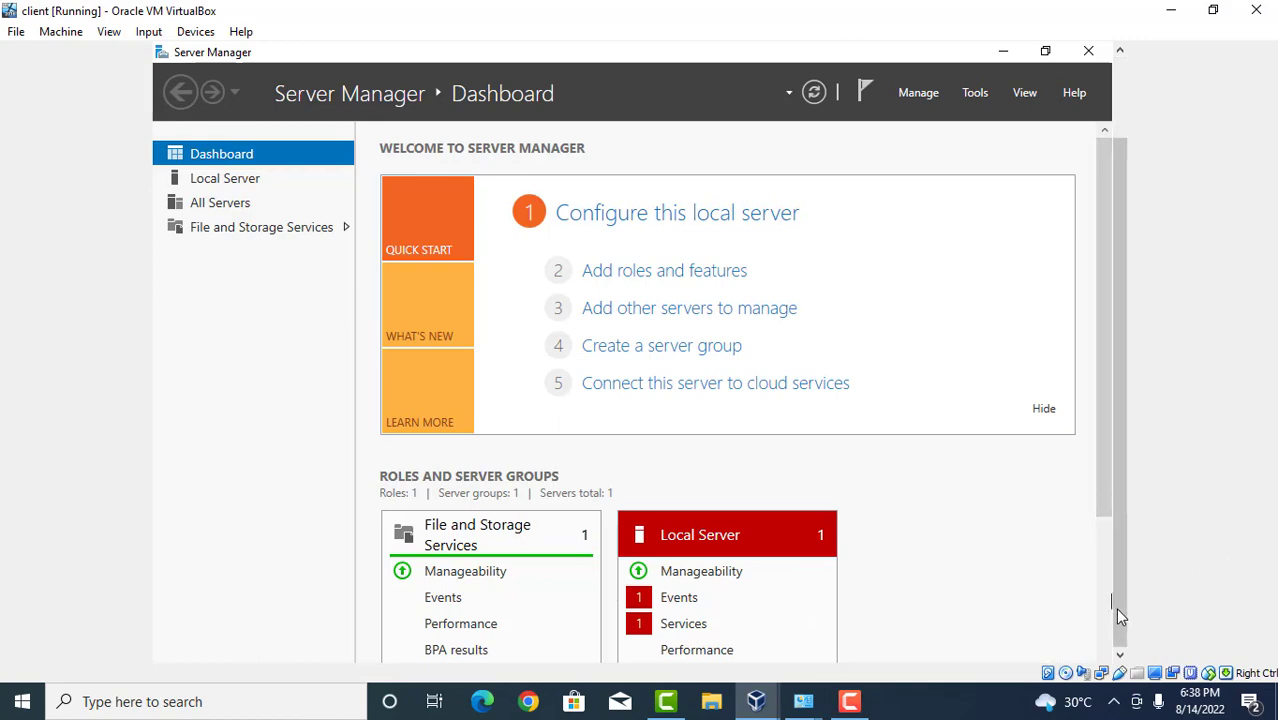
pyautogui.click(1115, 610)
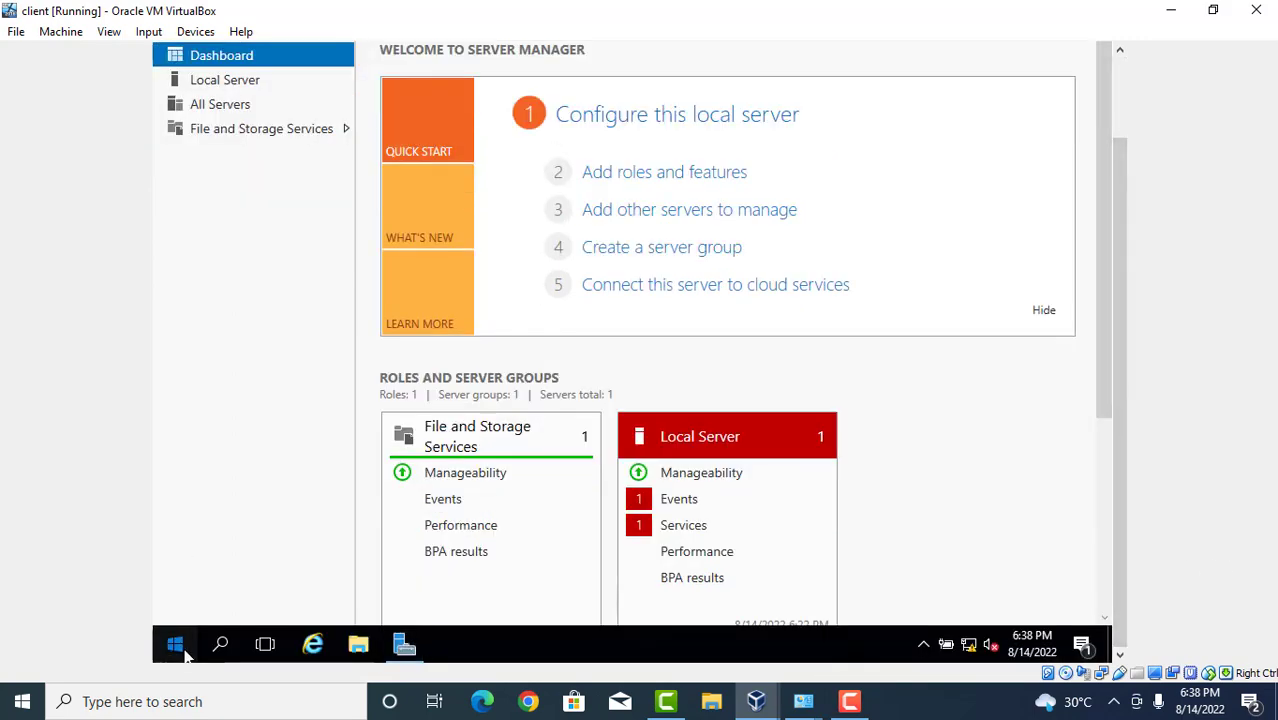
# Search the client for 'isc' to find iSCSI Initiator.
pyautogui.click(178, 647)
pyautogui.click(215, 650)
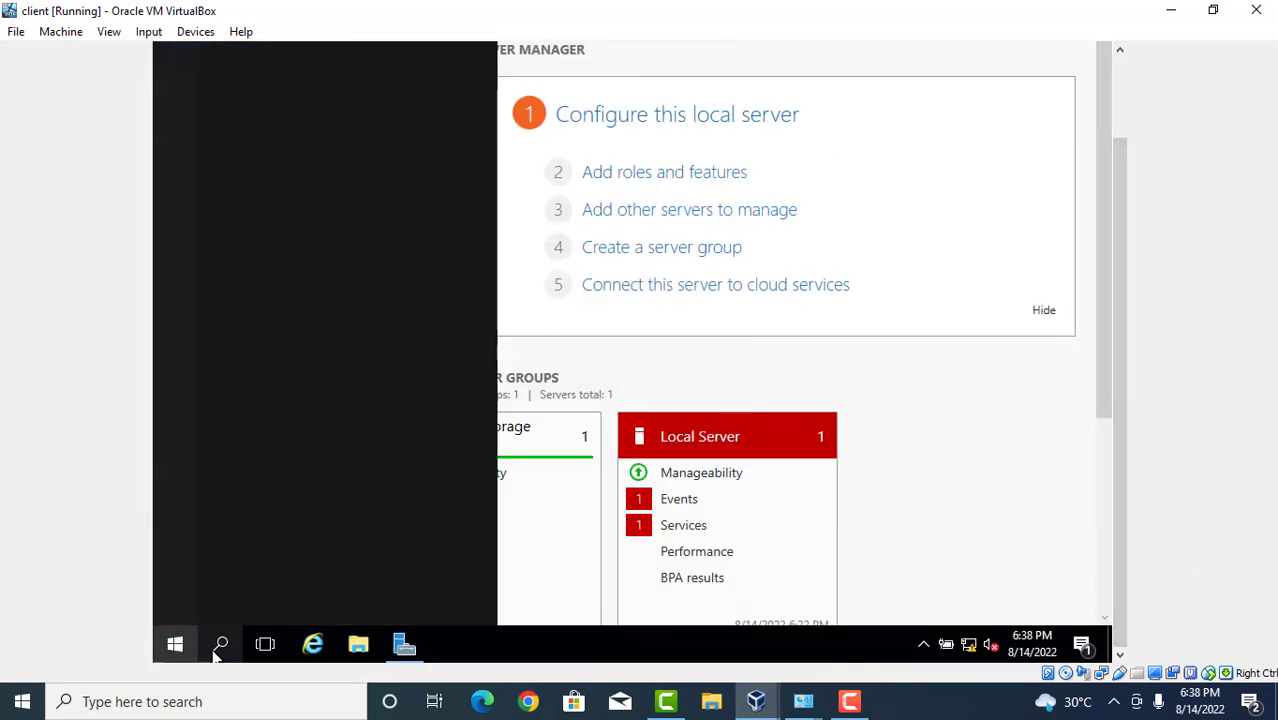
pyautogui.write('i')
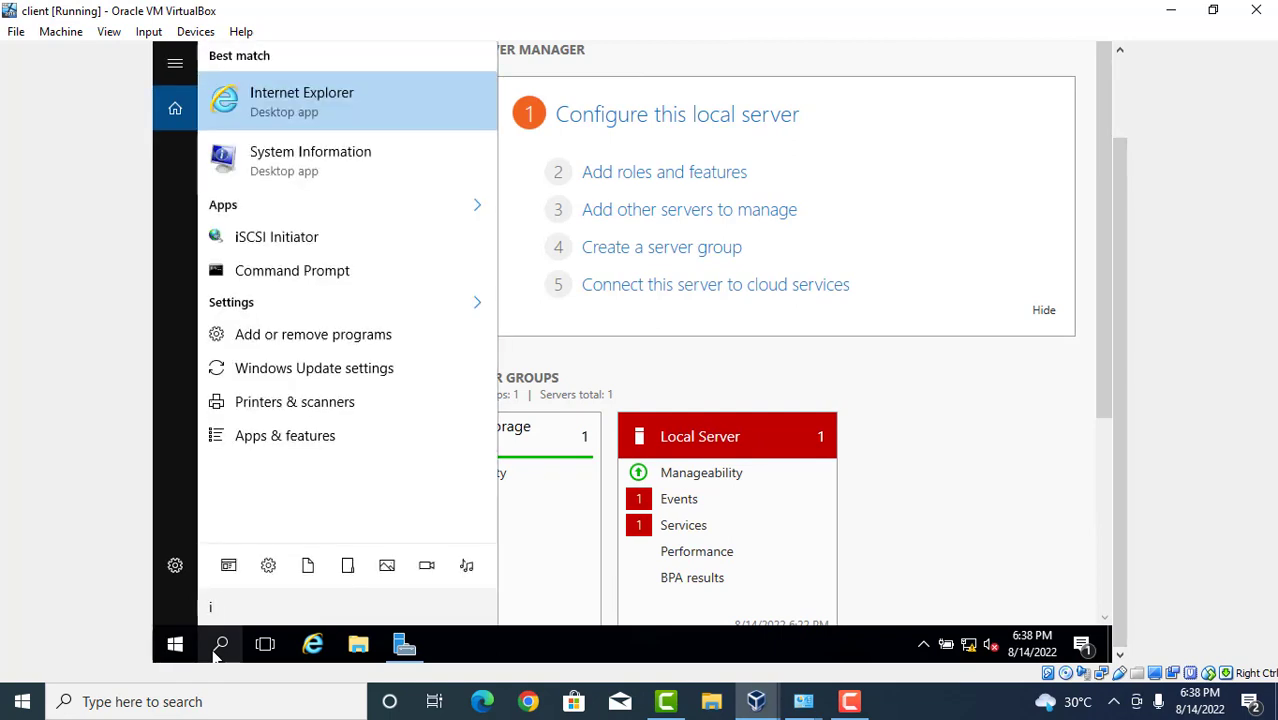
pyautogui.write('sc')
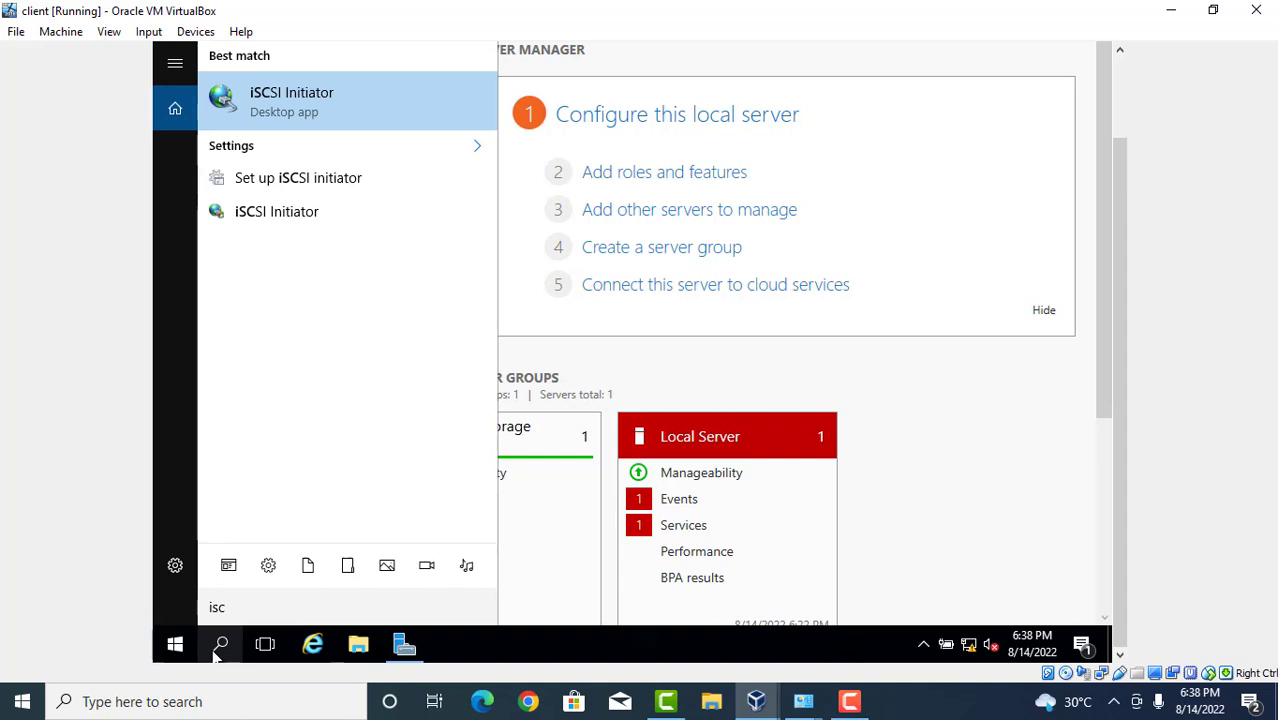
# Launch iSCSI Initiator, quick-connect to 10.0.0.1, and close it once the target shows Connected.
pyautogui.click(311, 104)
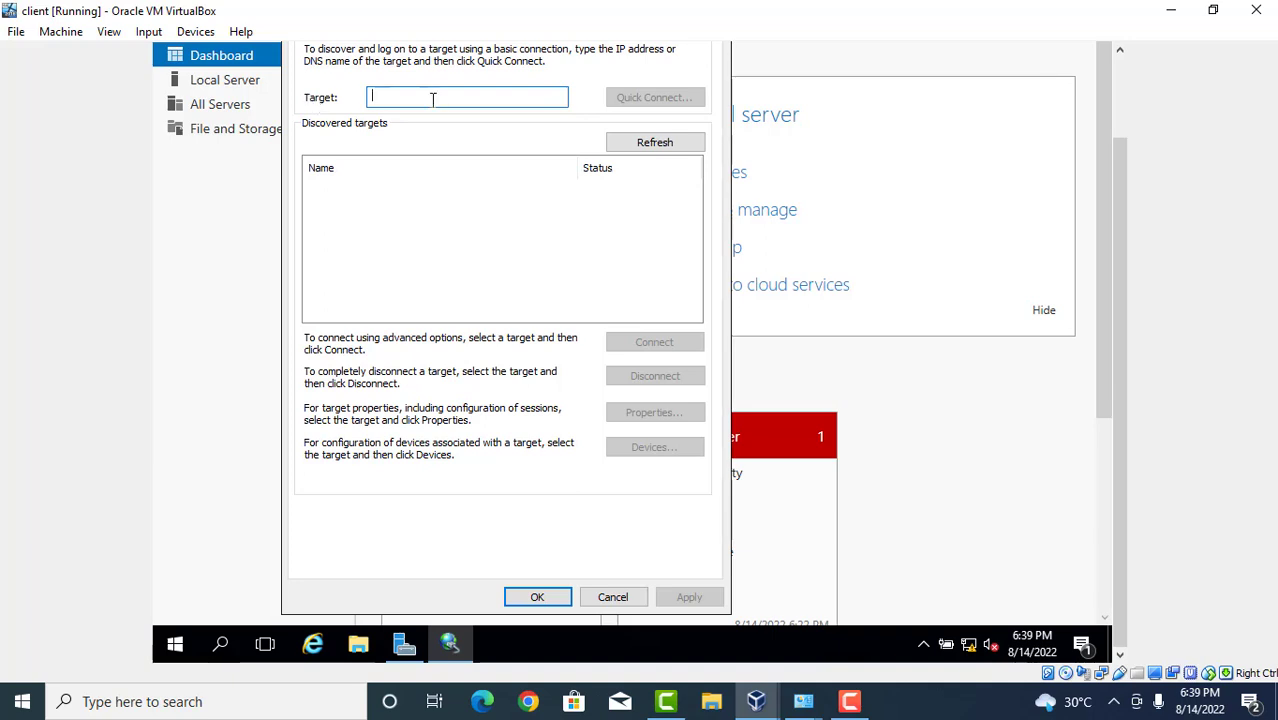
pyautogui.write('1')
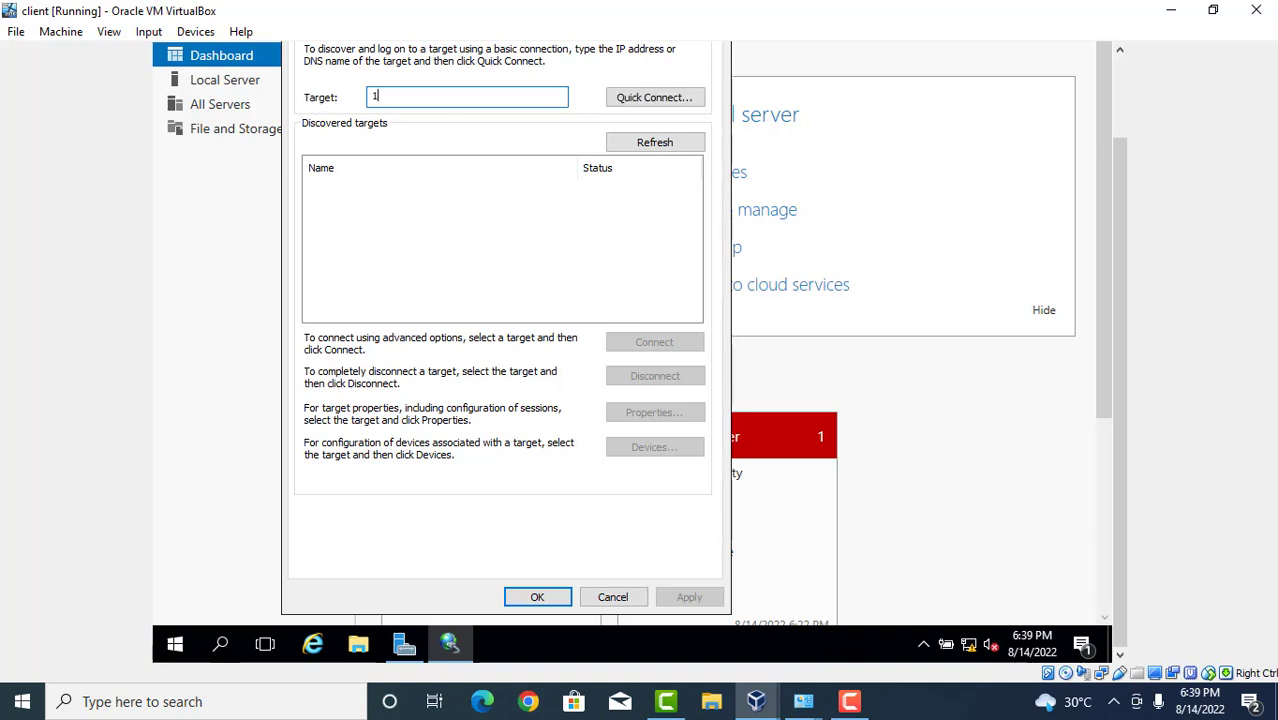
pyautogui.write('0.0.0.1')
pyautogui.press('Return')
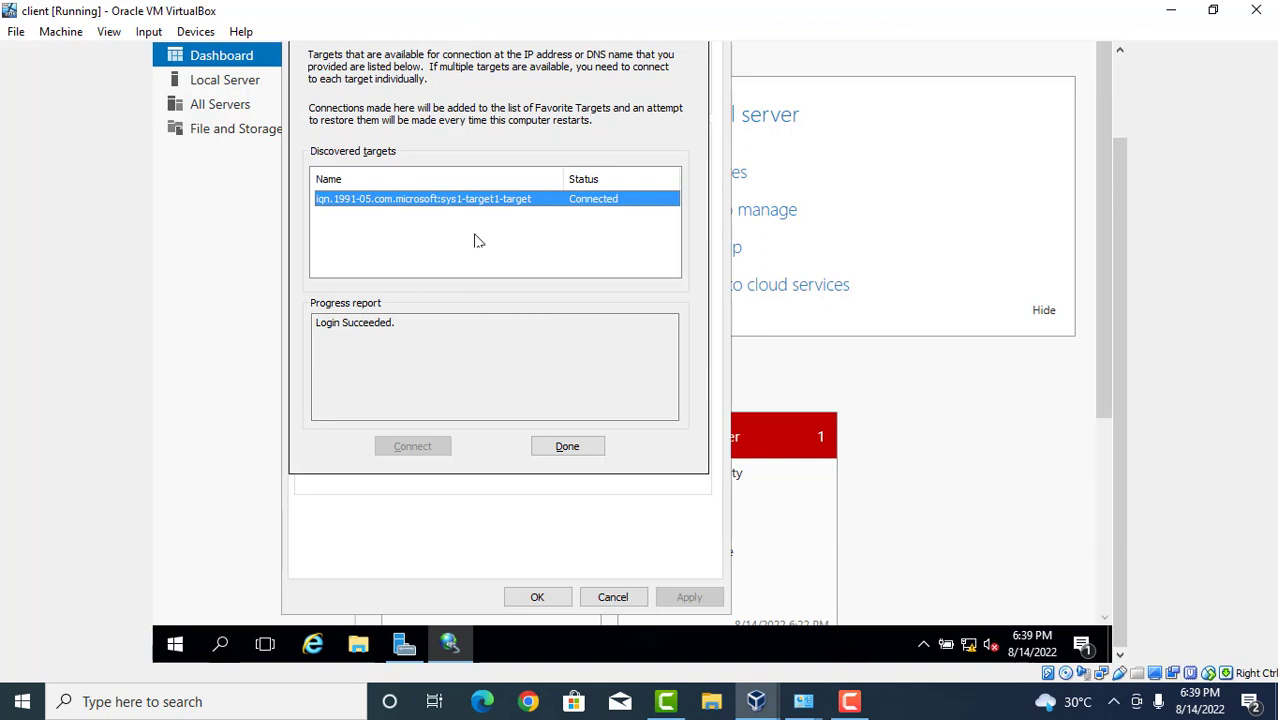
pyautogui.click(559, 448)
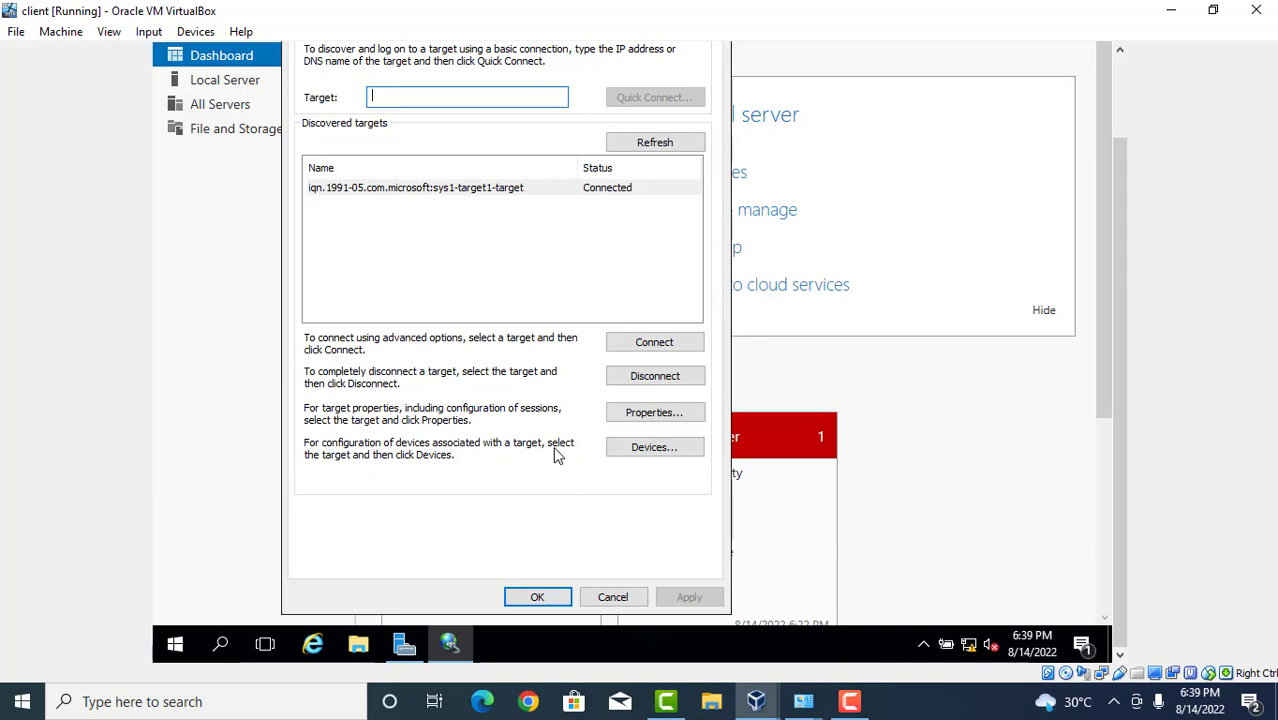
pyautogui.click(538, 597)
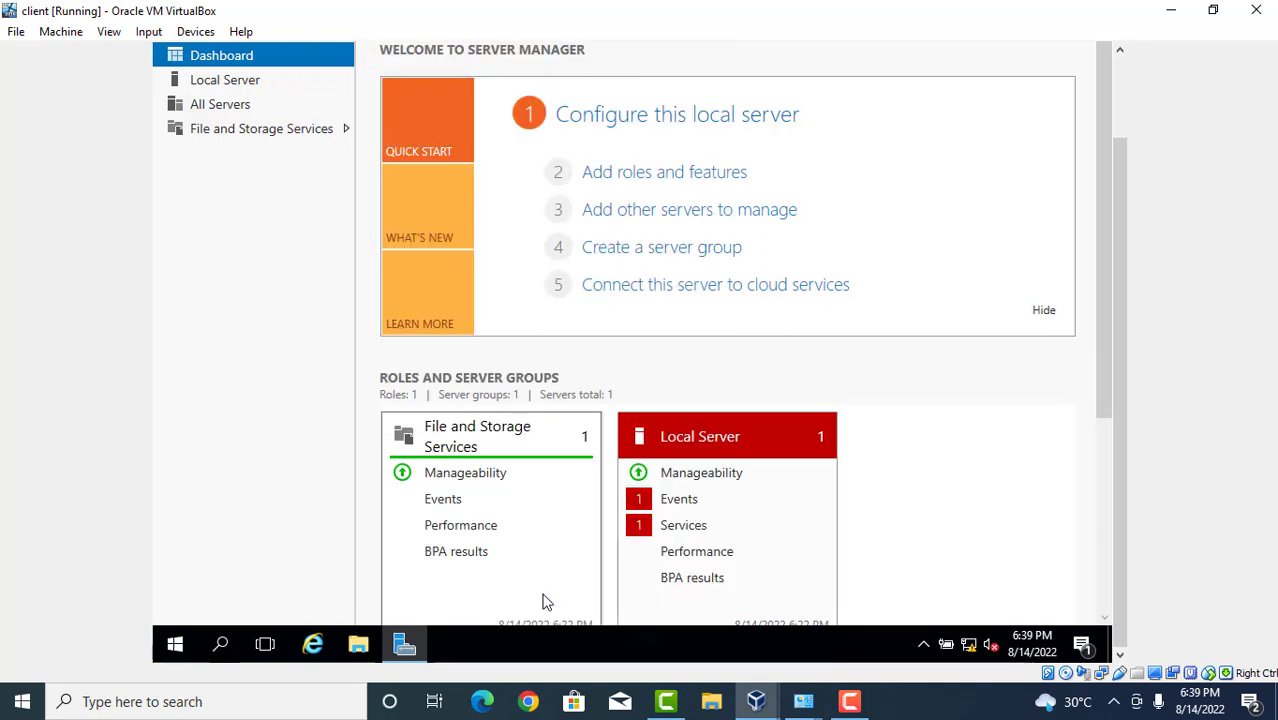
# Refresh the Server Manager dashboard on the client.
pyautogui.click(1117, 104)
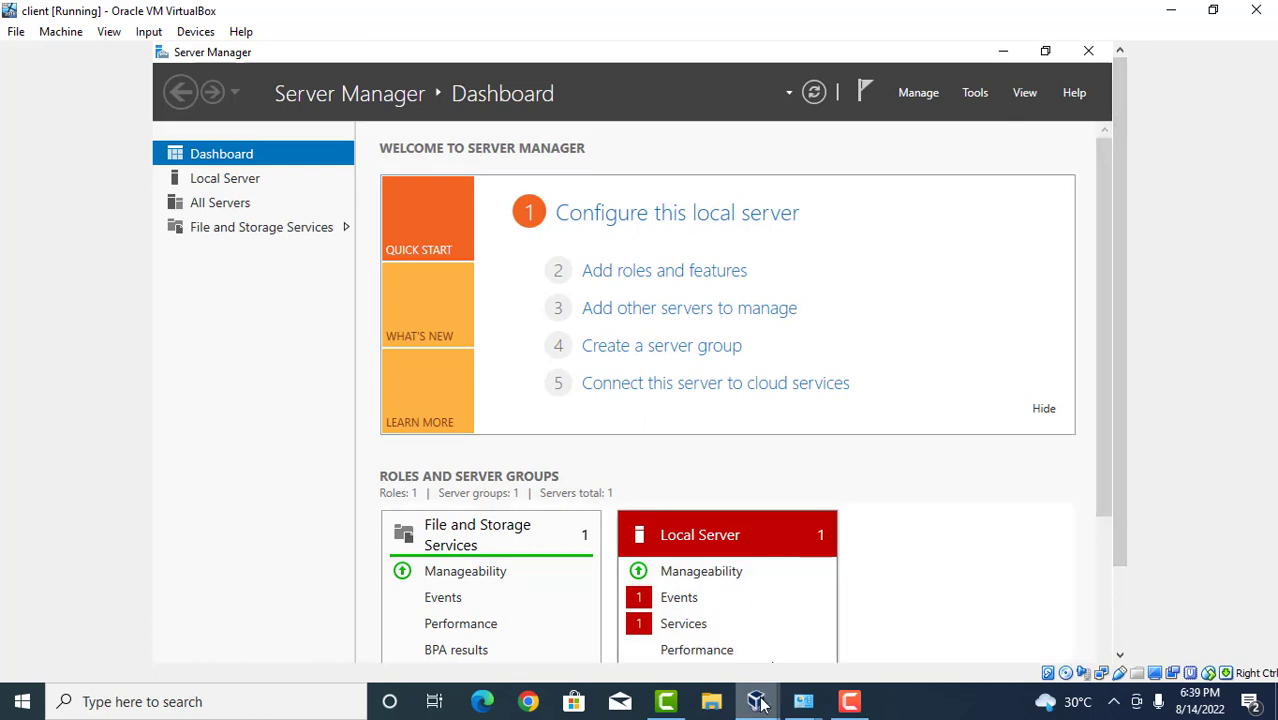
pyautogui.moveTo(760, 703)
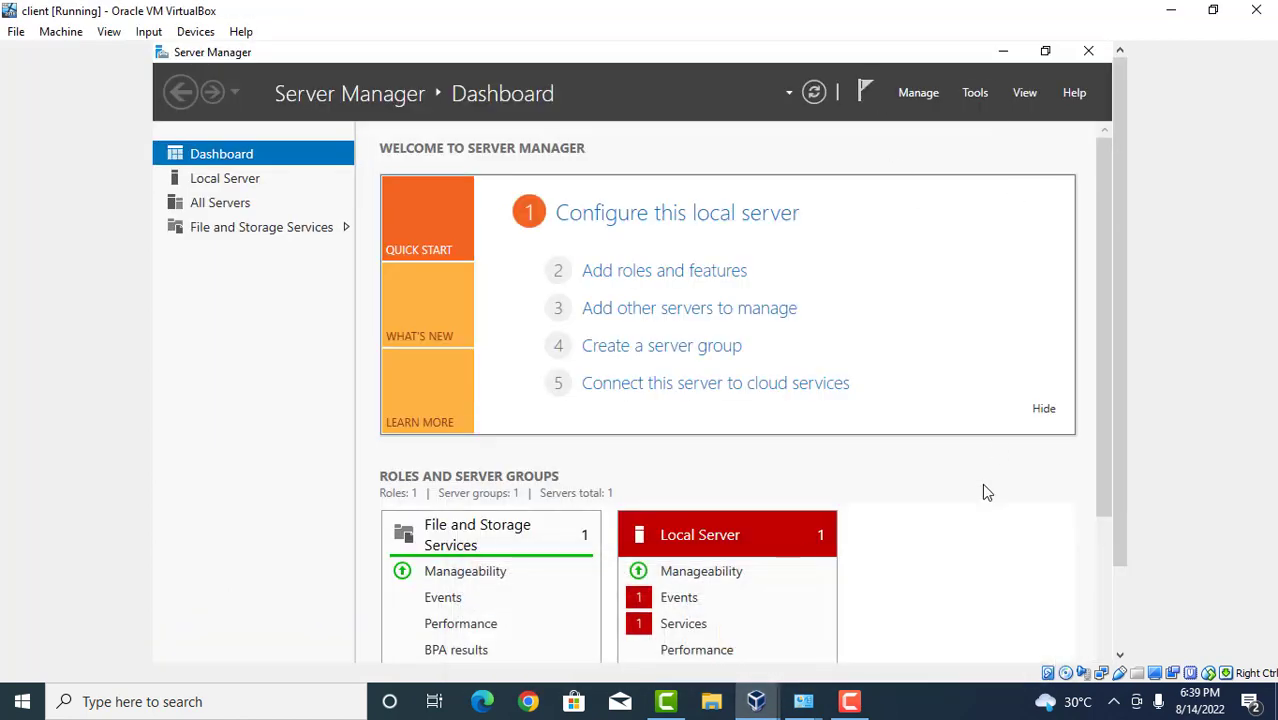
pyautogui.click(814, 91)
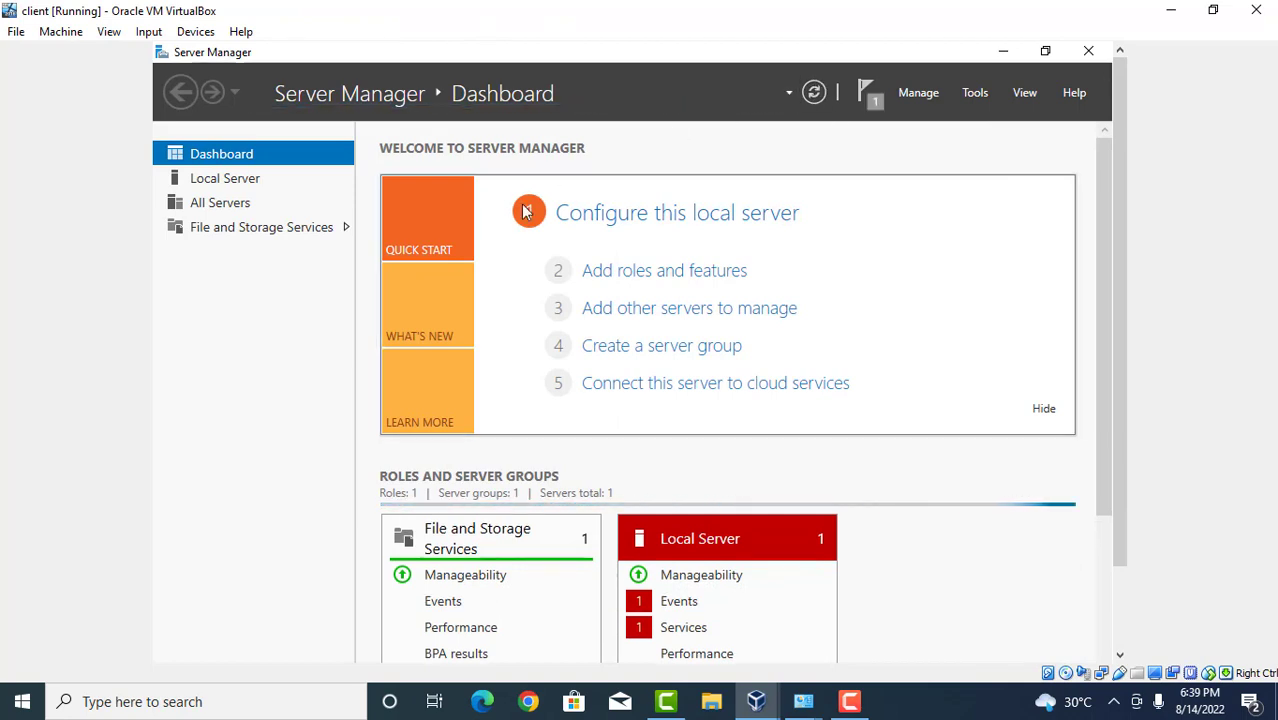
# Open File and Storage Services > Disks to see the 4.00 GB iSCSI disk Offline.
pyautogui.click(346, 229)
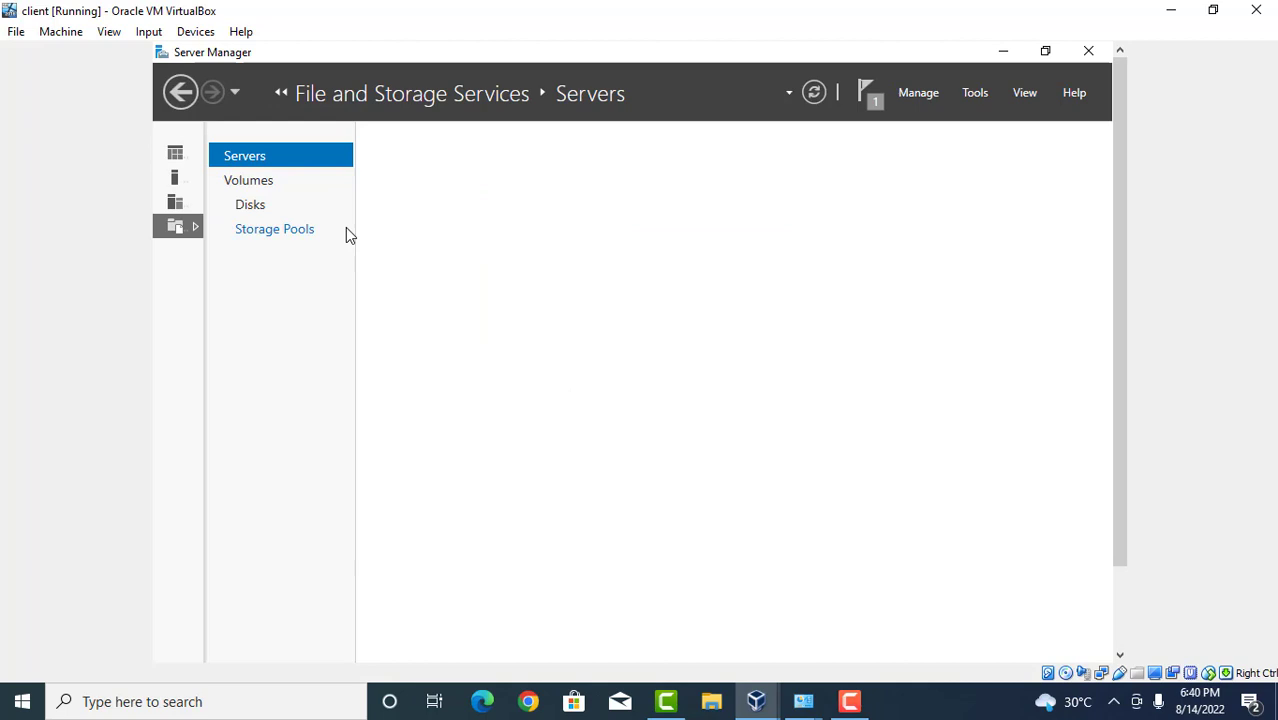
pyautogui.click(255, 208)
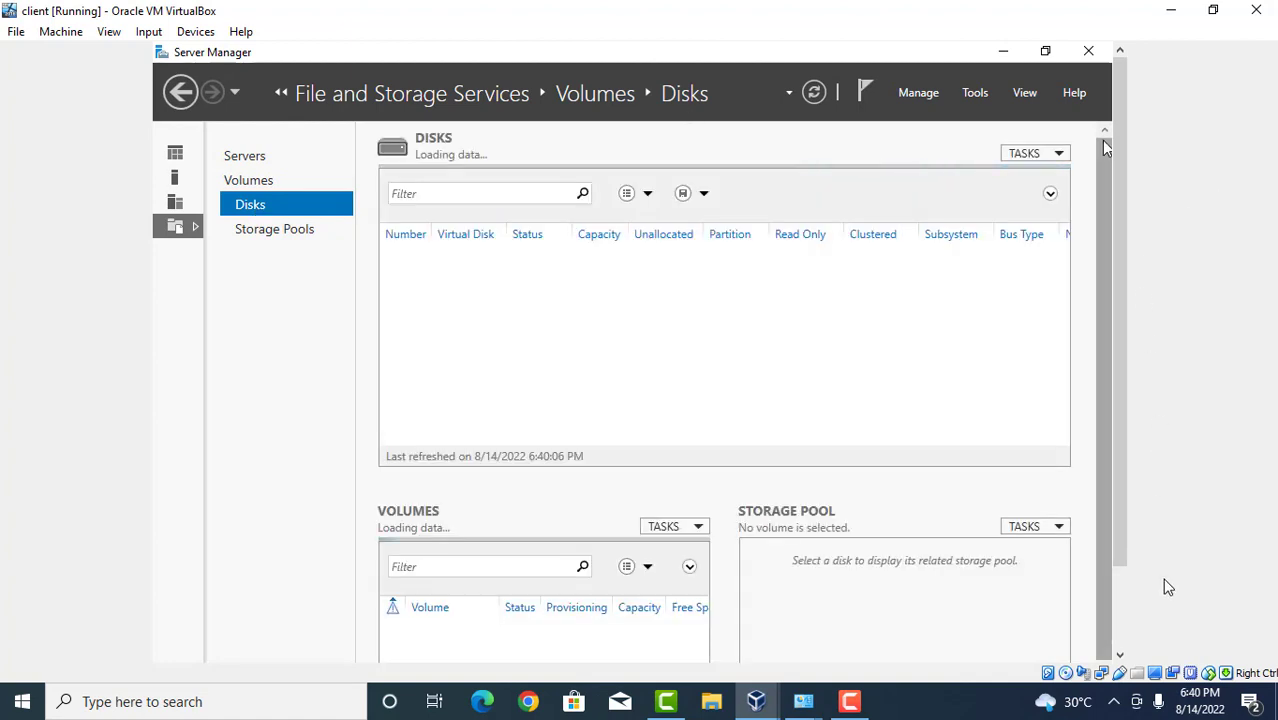
pyautogui.scroll(-2, 1130, 614)
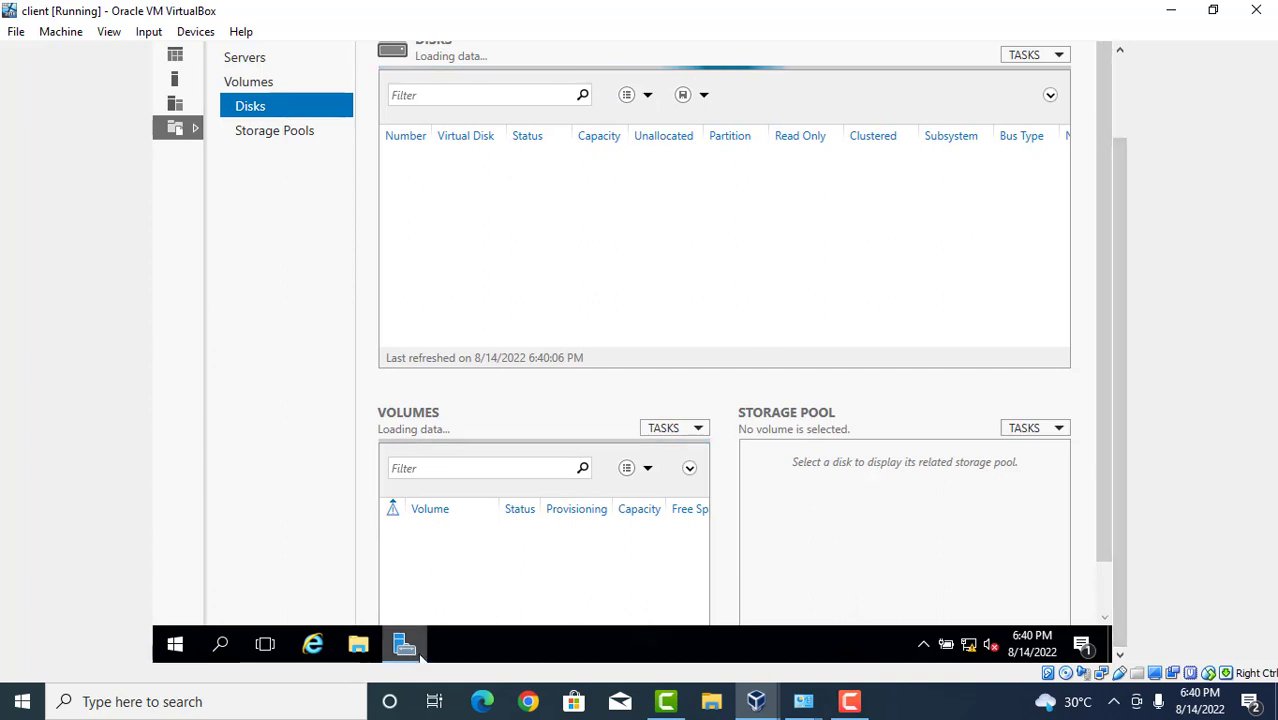
pyautogui.moveTo(422, 657)
pyautogui.click(433, 586)
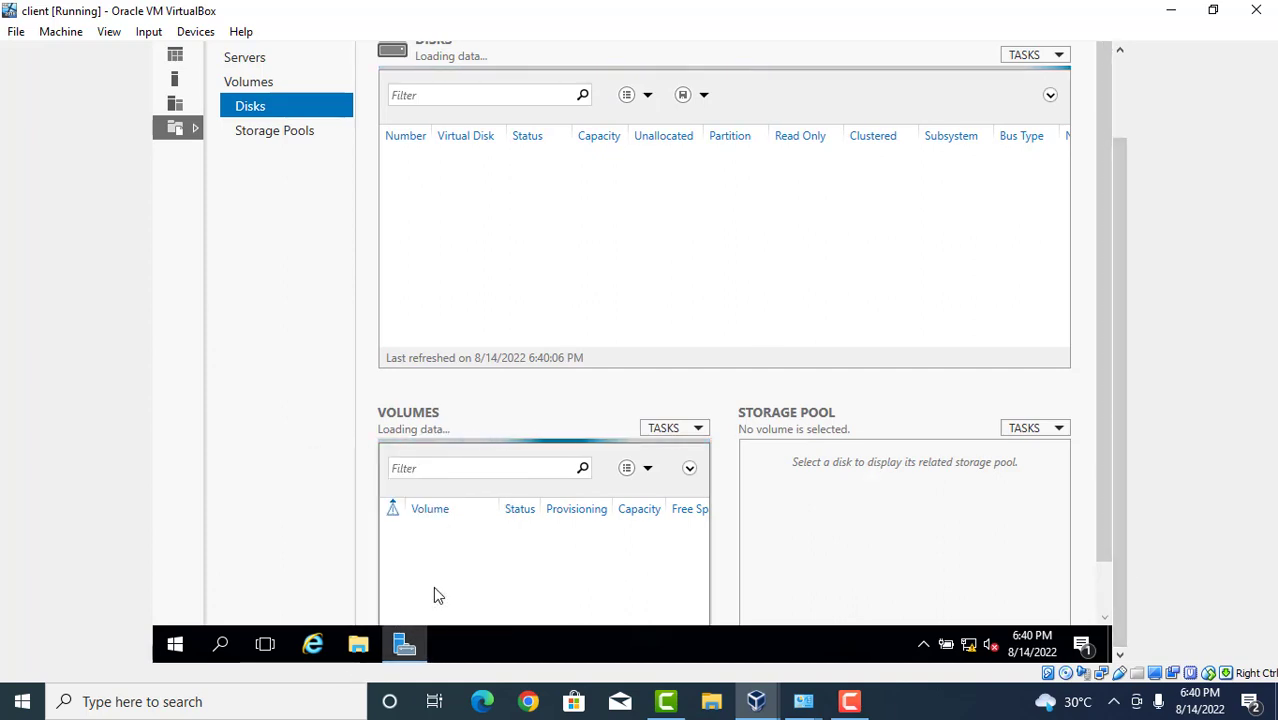
pyautogui.scroll(2, 1121, 106)
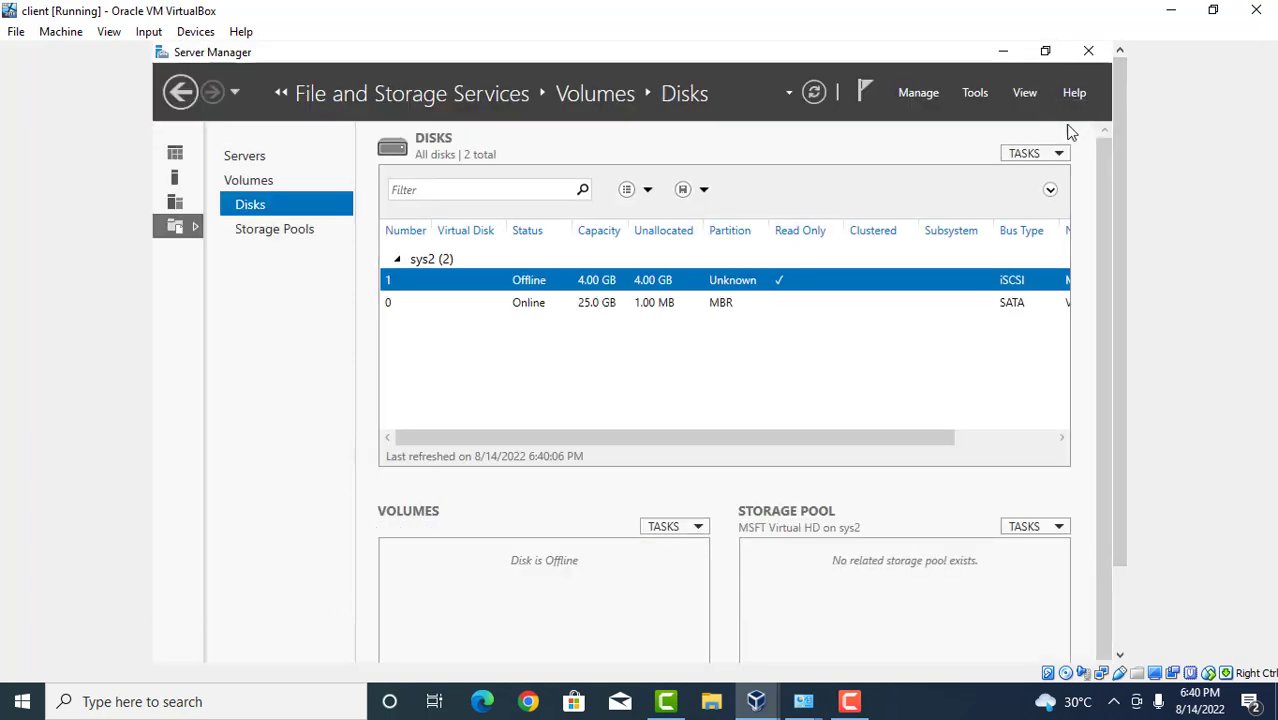
# Scroll the disk list, then view Storage Pools, Volumes, and Servers listing SYS2 (10.0.0.2).
pyautogui.click(985, 438)
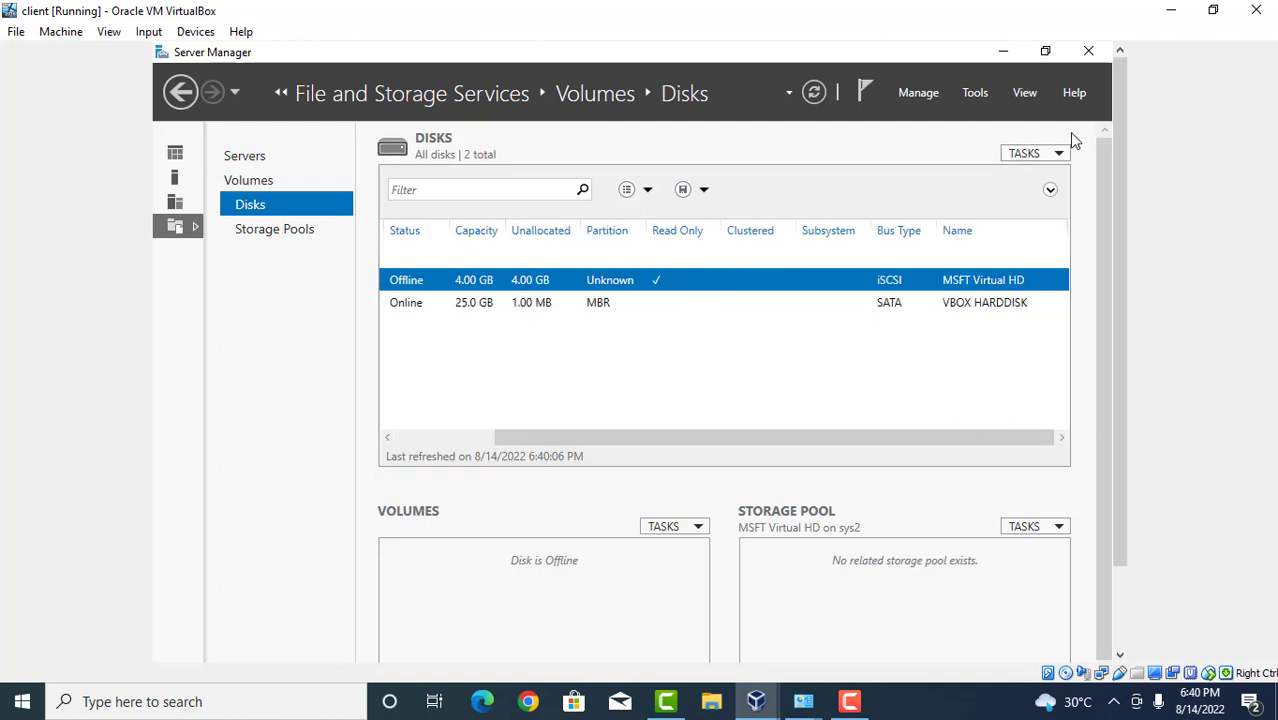
pyautogui.click(480, 436)
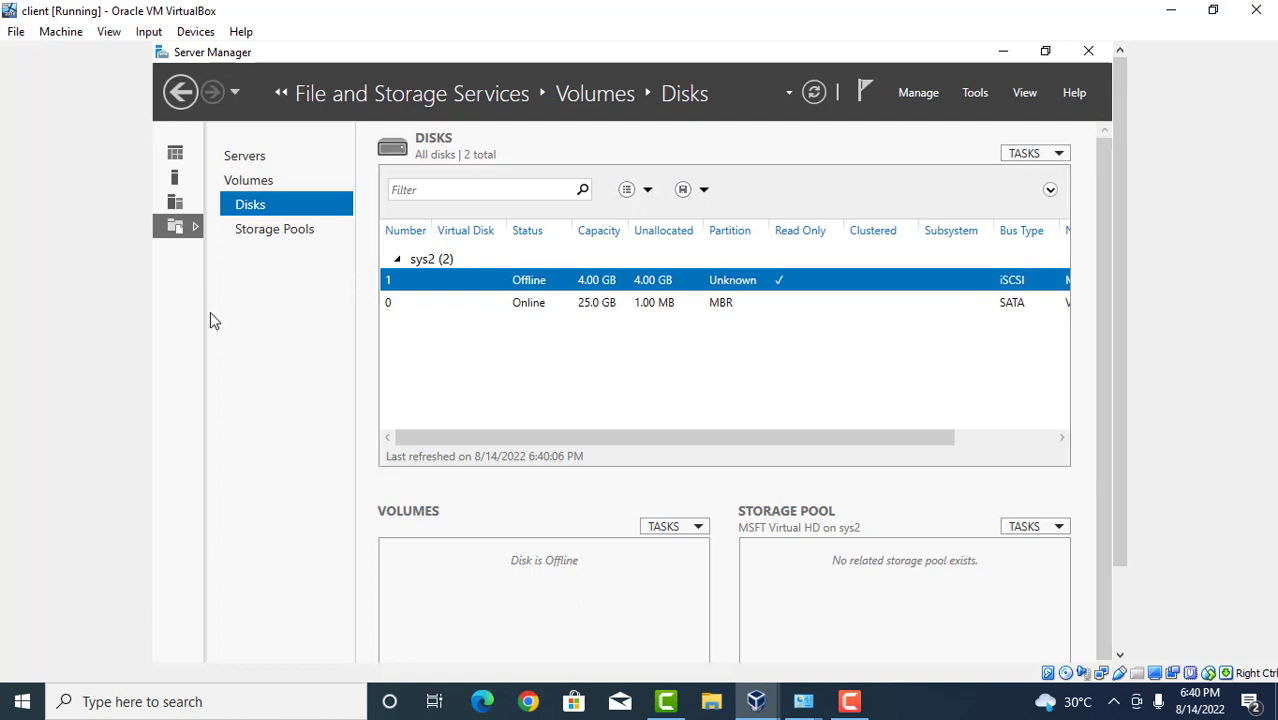
pyautogui.click(262, 240)
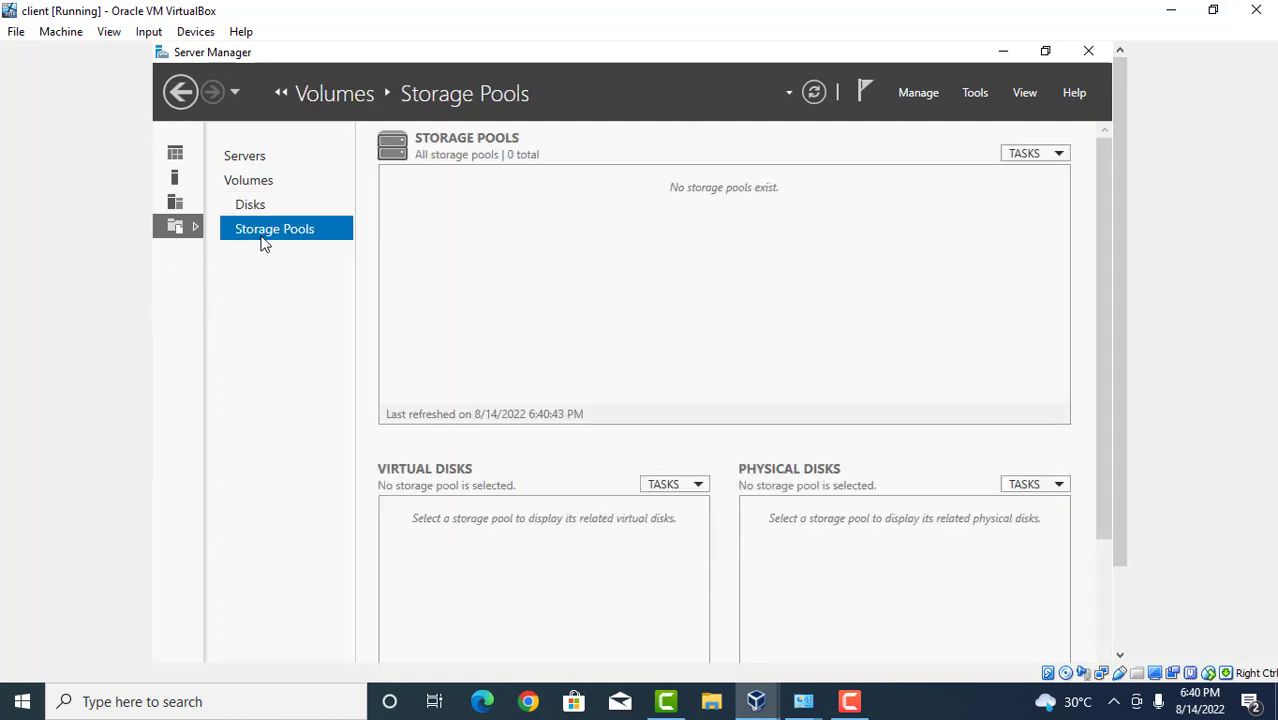
pyautogui.click(250, 183)
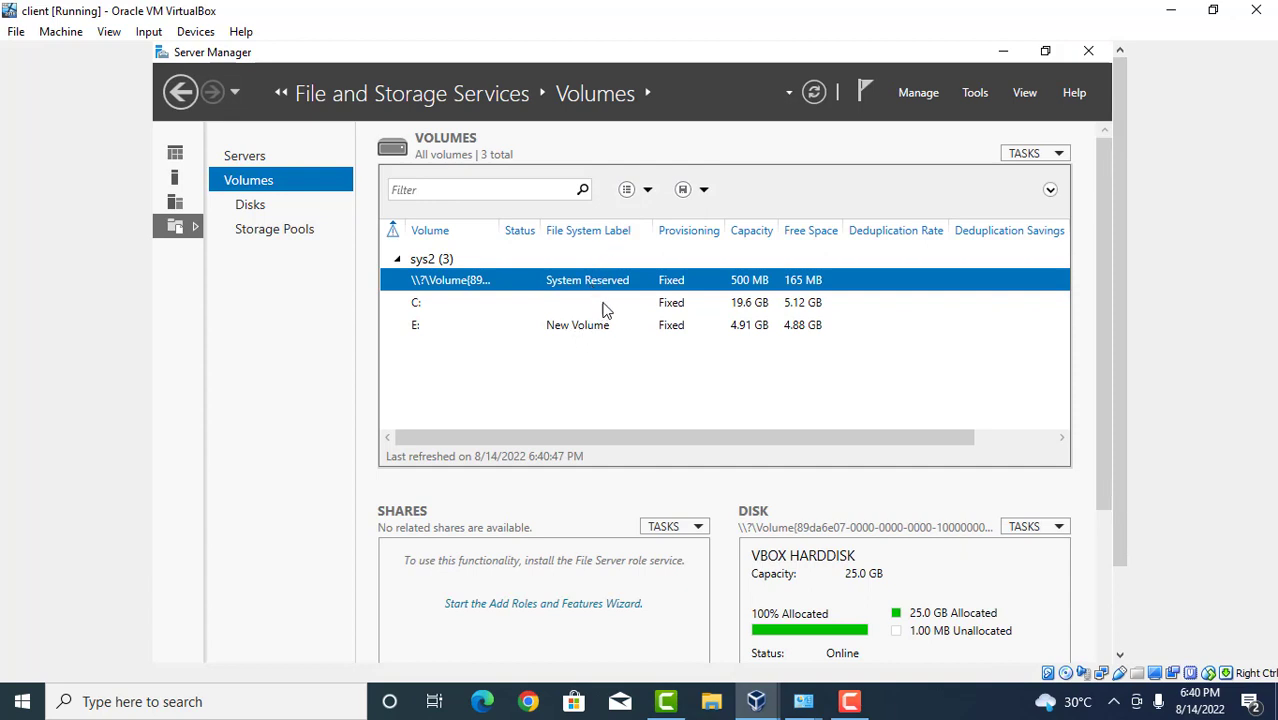
pyautogui.click(310, 163)
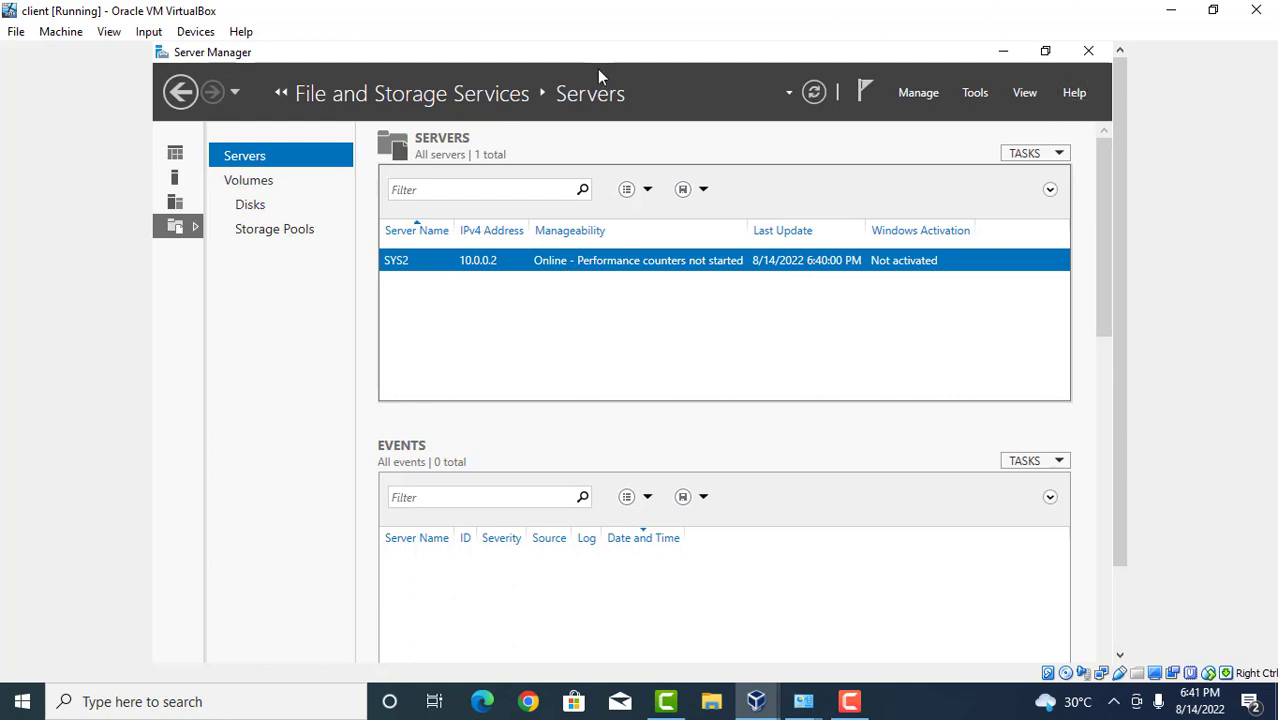
# Go Back, then through All Servers, File and Storage Services and Disks to sys2's three Volumes.
pyautogui.click(180, 96)
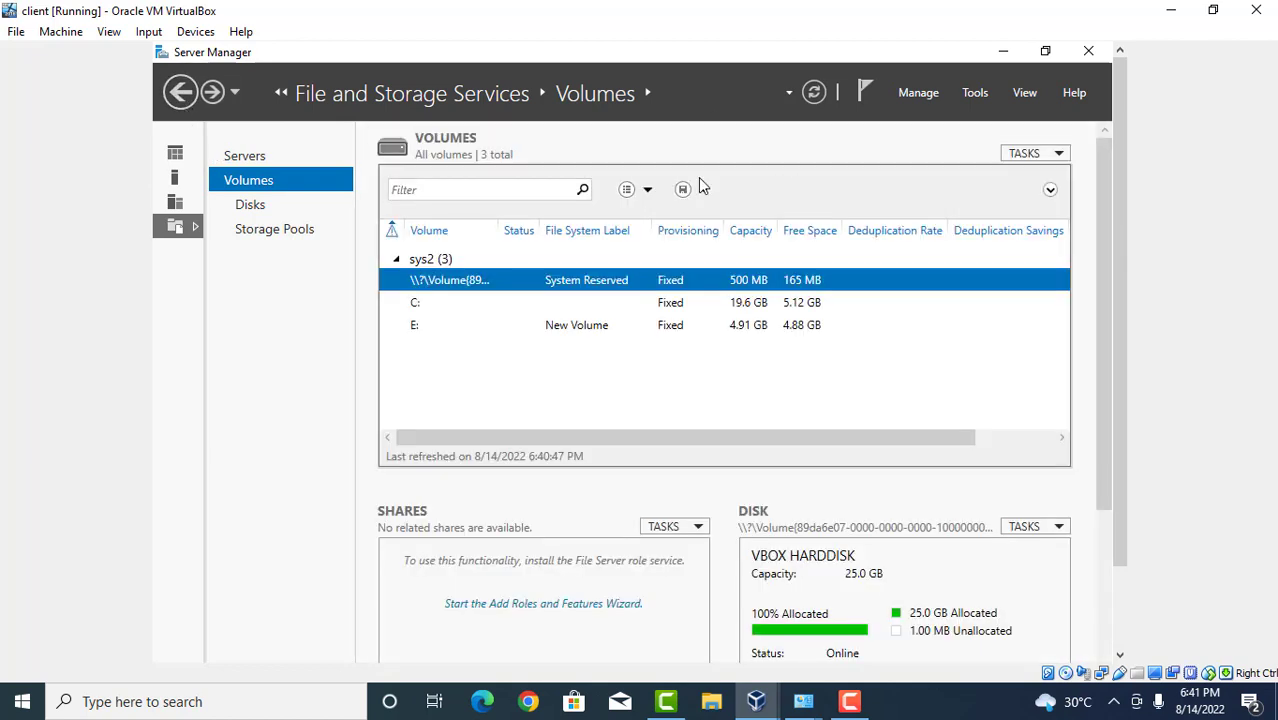
pyautogui.click(179, 204)
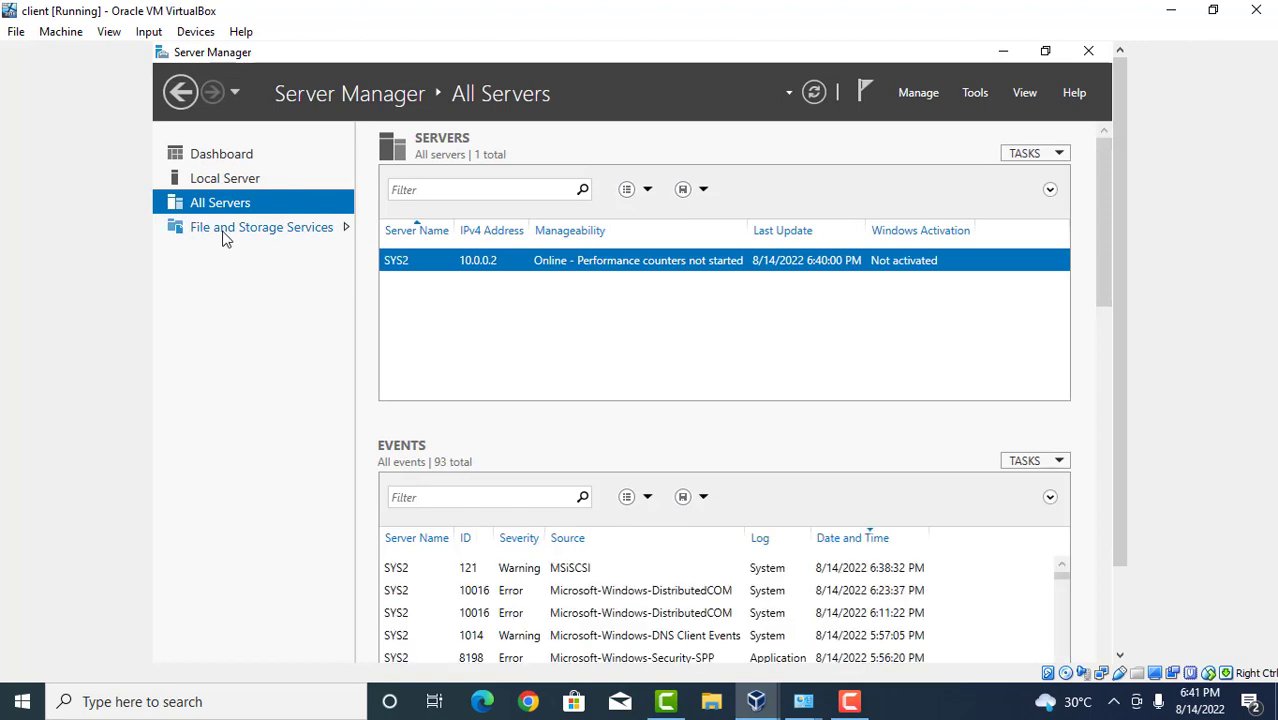
pyautogui.click(224, 236)
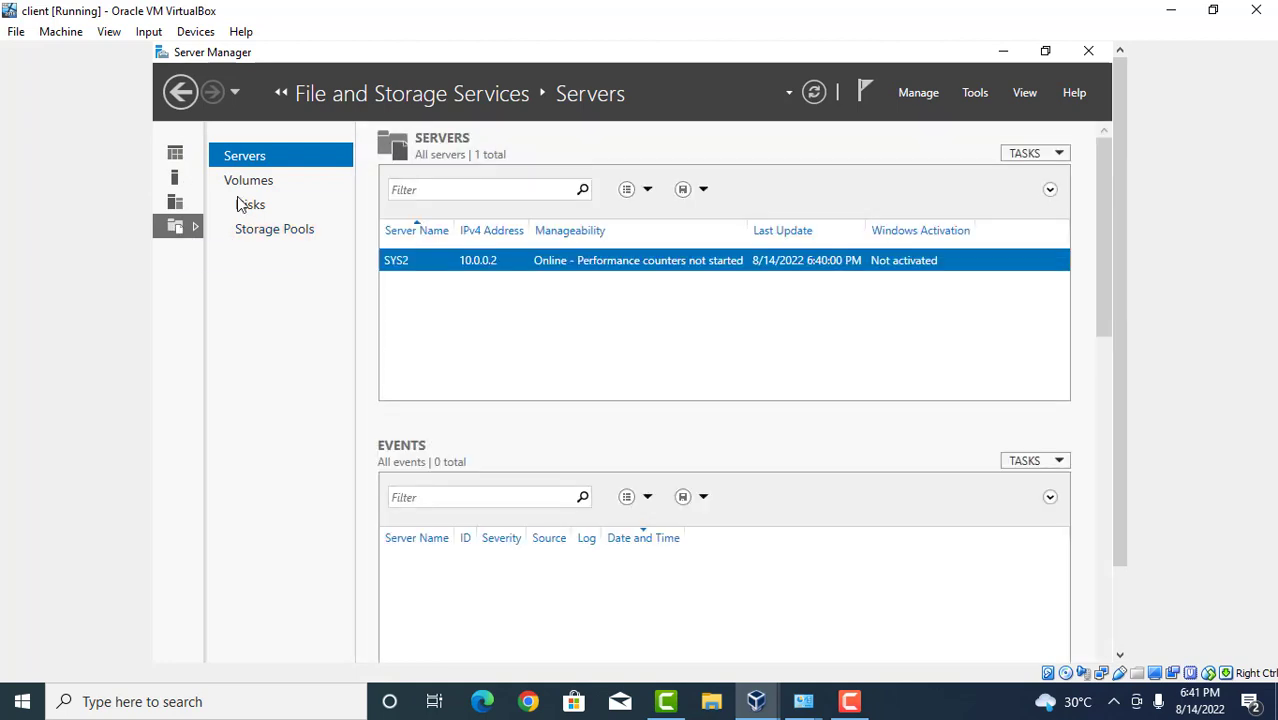
pyautogui.click(245, 205)
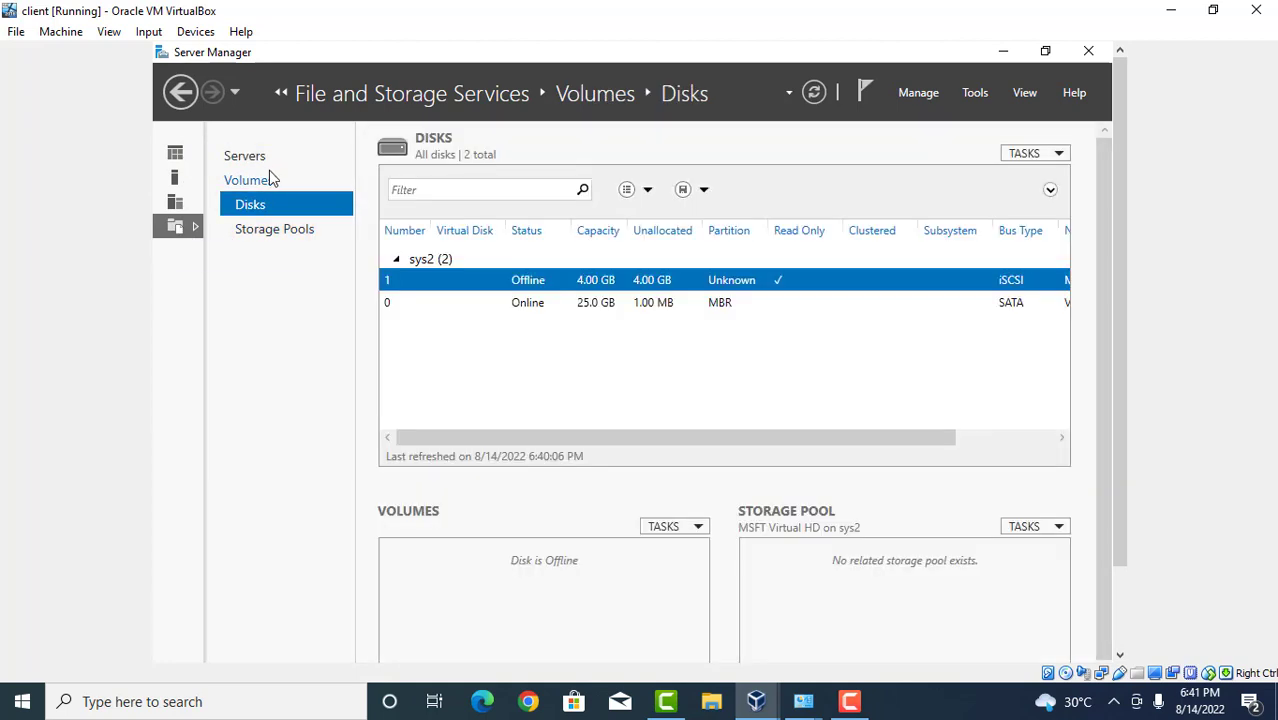
pyautogui.click(268, 176)
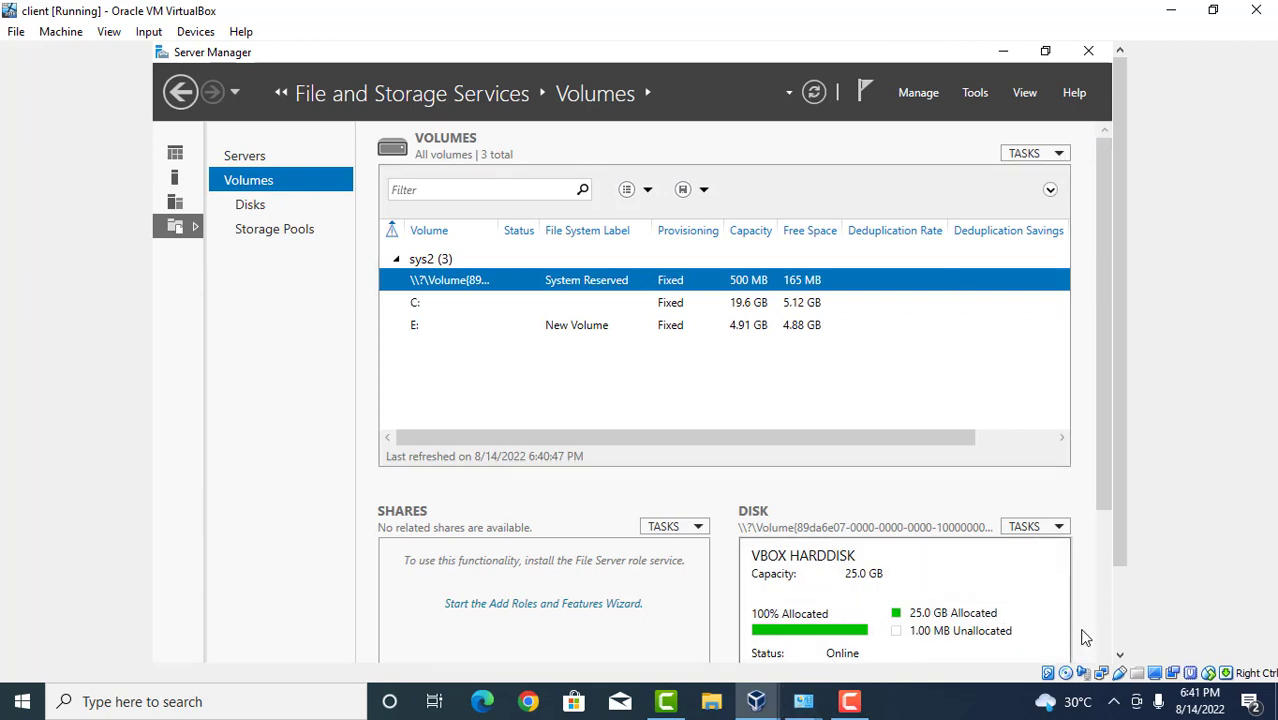
pyautogui.click(1119, 636)
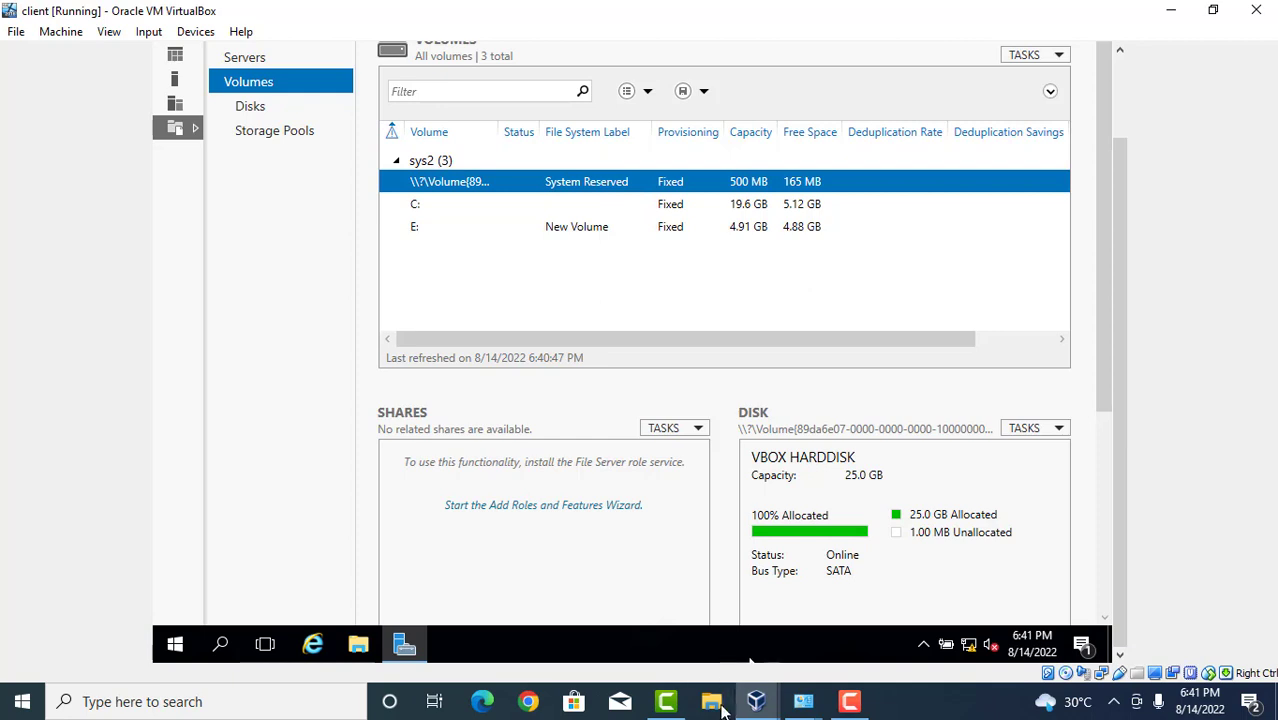
pyautogui.moveTo(780, 706)
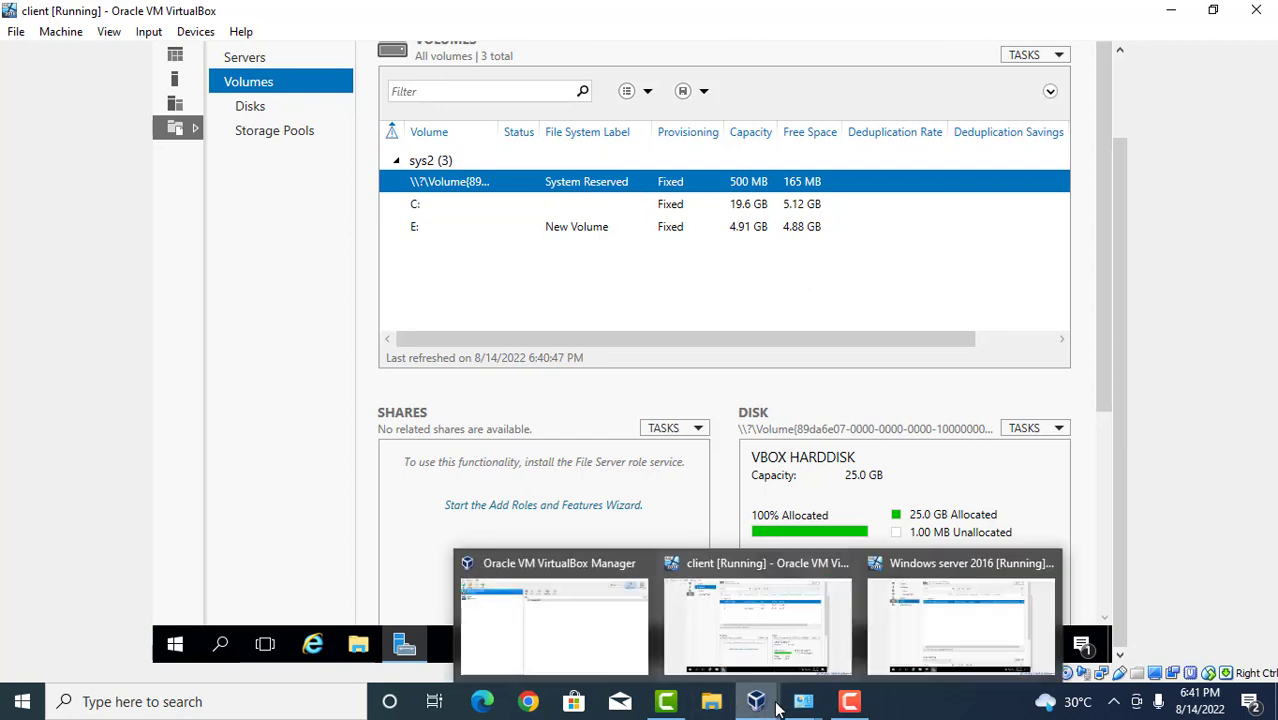
# On the server VM, close Server Manager and relaunch it from the Start menu.
pyautogui.click(946, 622)
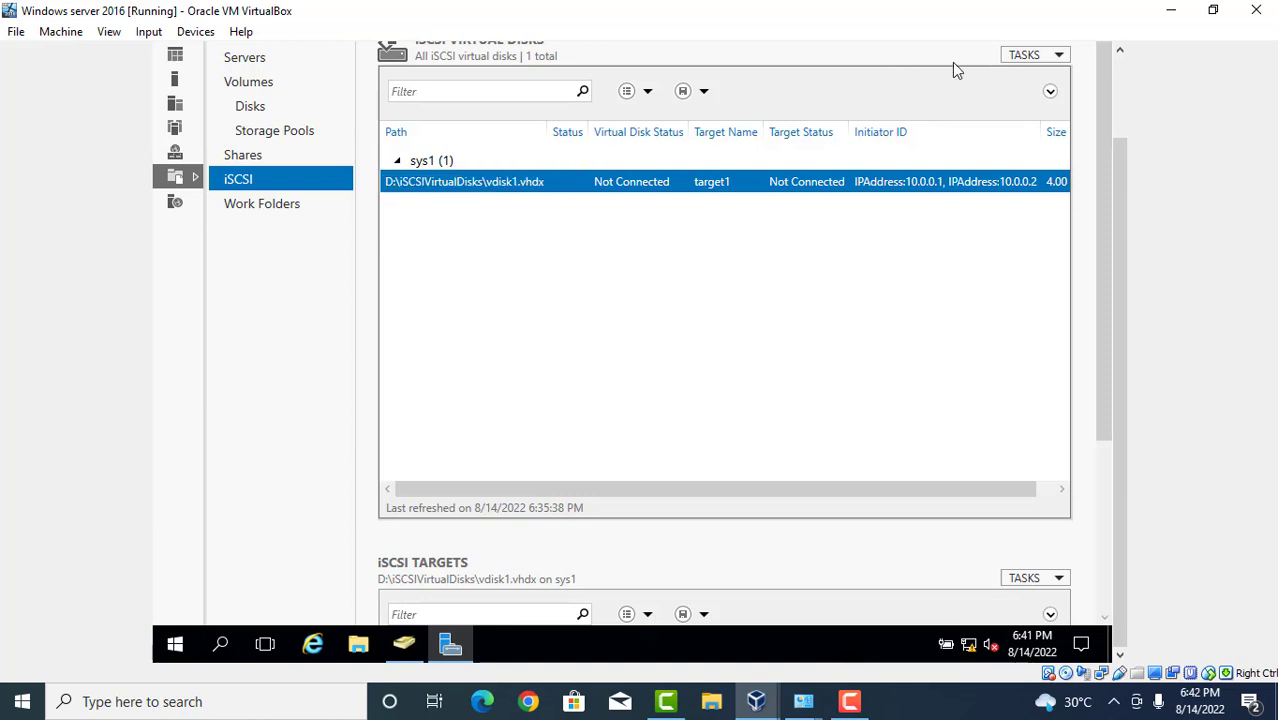
pyautogui.click(1119, 93)
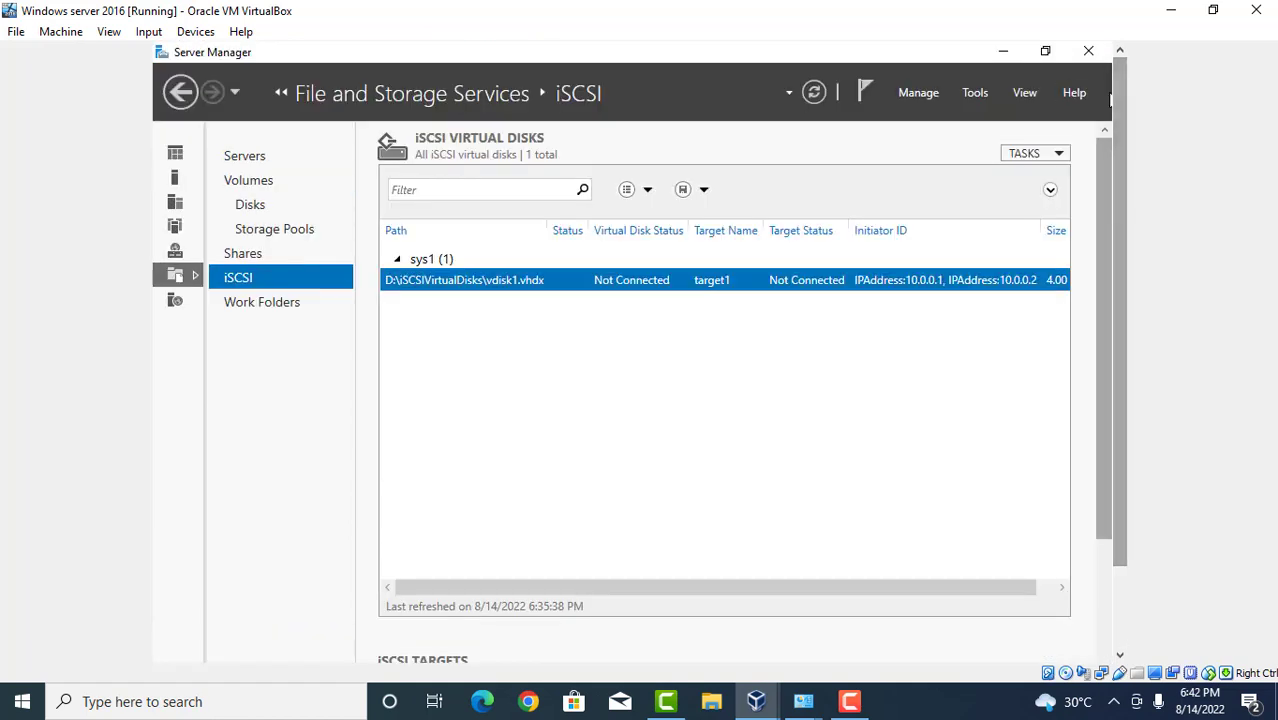
pyautogui.click(1088, 51)
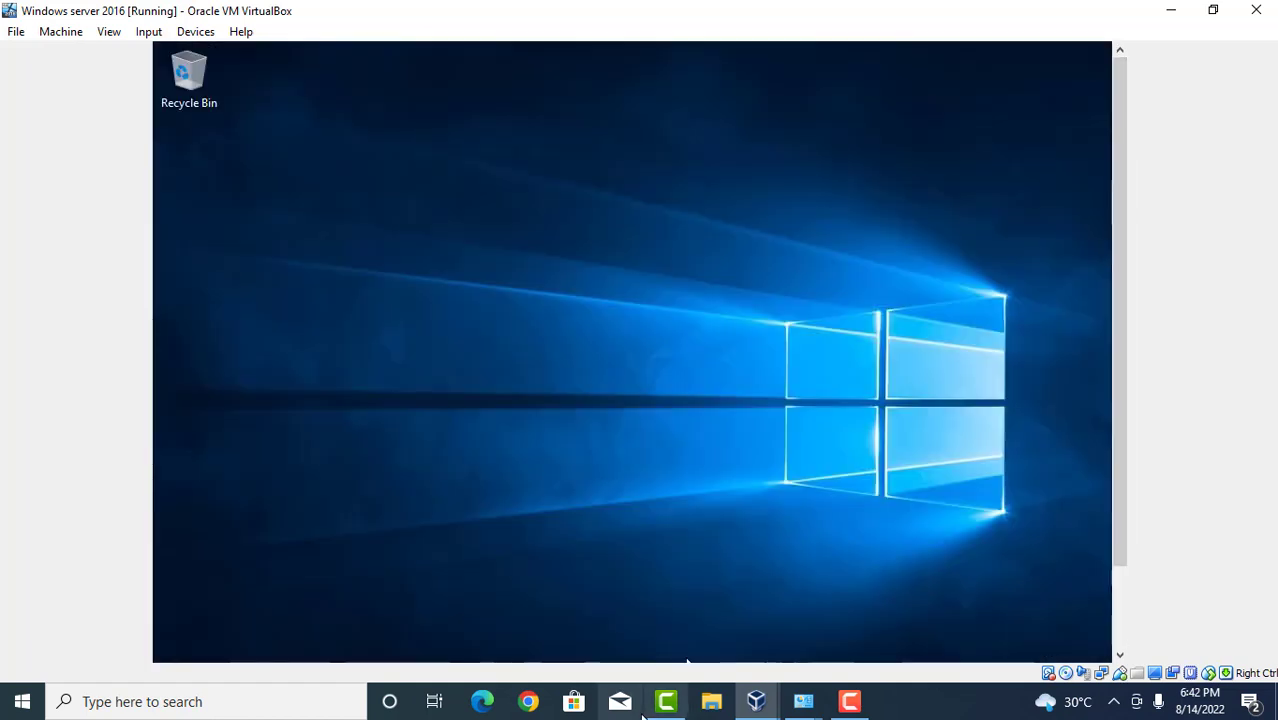
pyautogui.click(1122, 640)
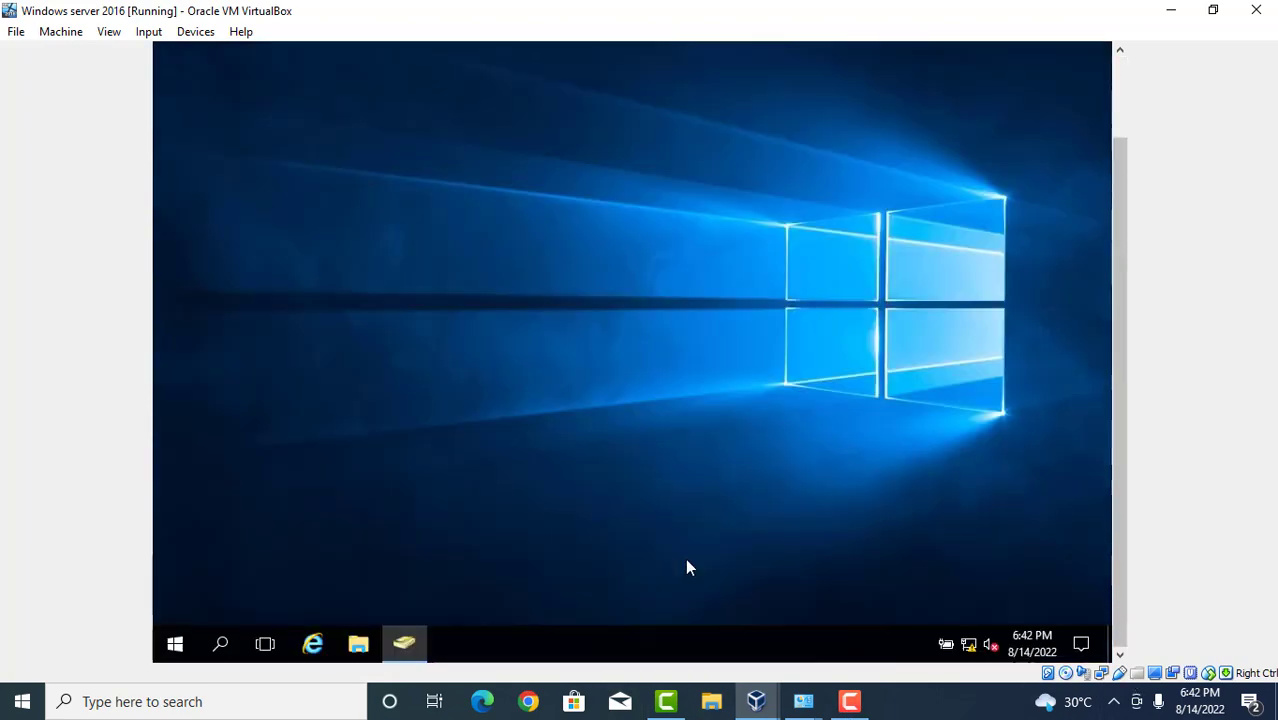
pyautogui.click(177, 646)
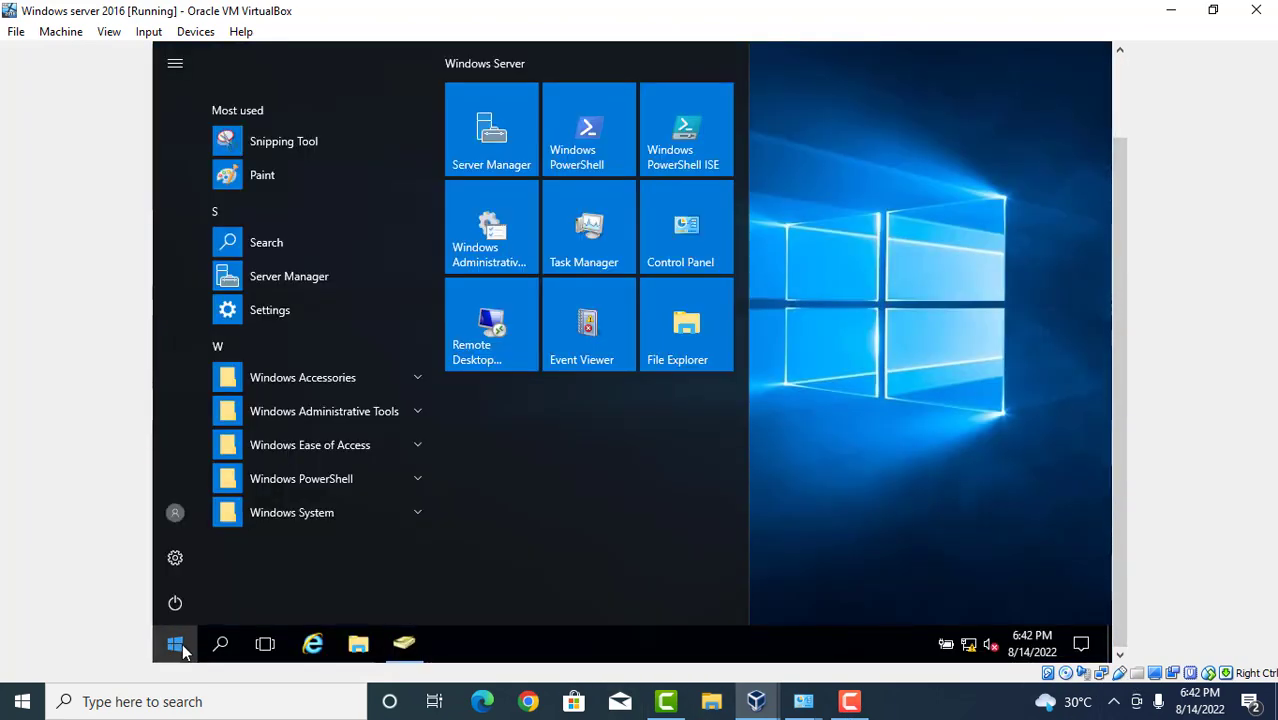
pyautogui.click(495, 158)
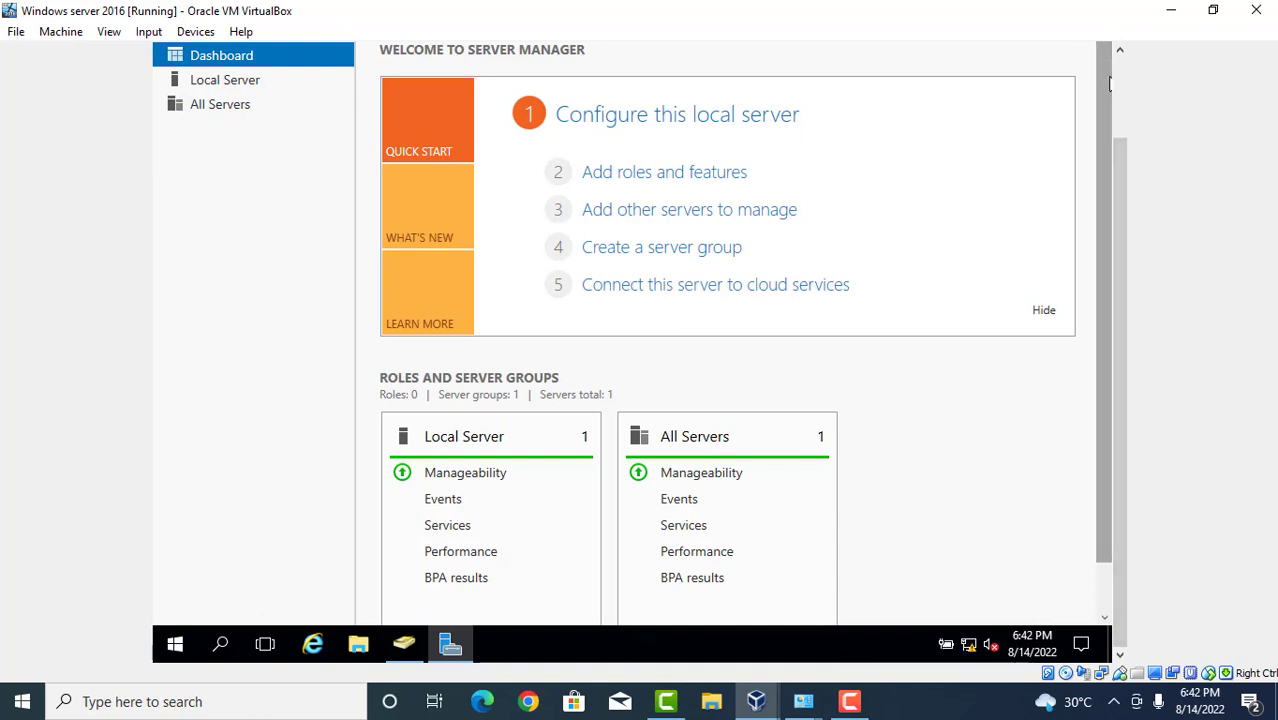
# Refresh, then open File and Storage Services > iSCSI showing vdisk1.vhdx and target1 Connected.
pyautogui.click(814, 92)
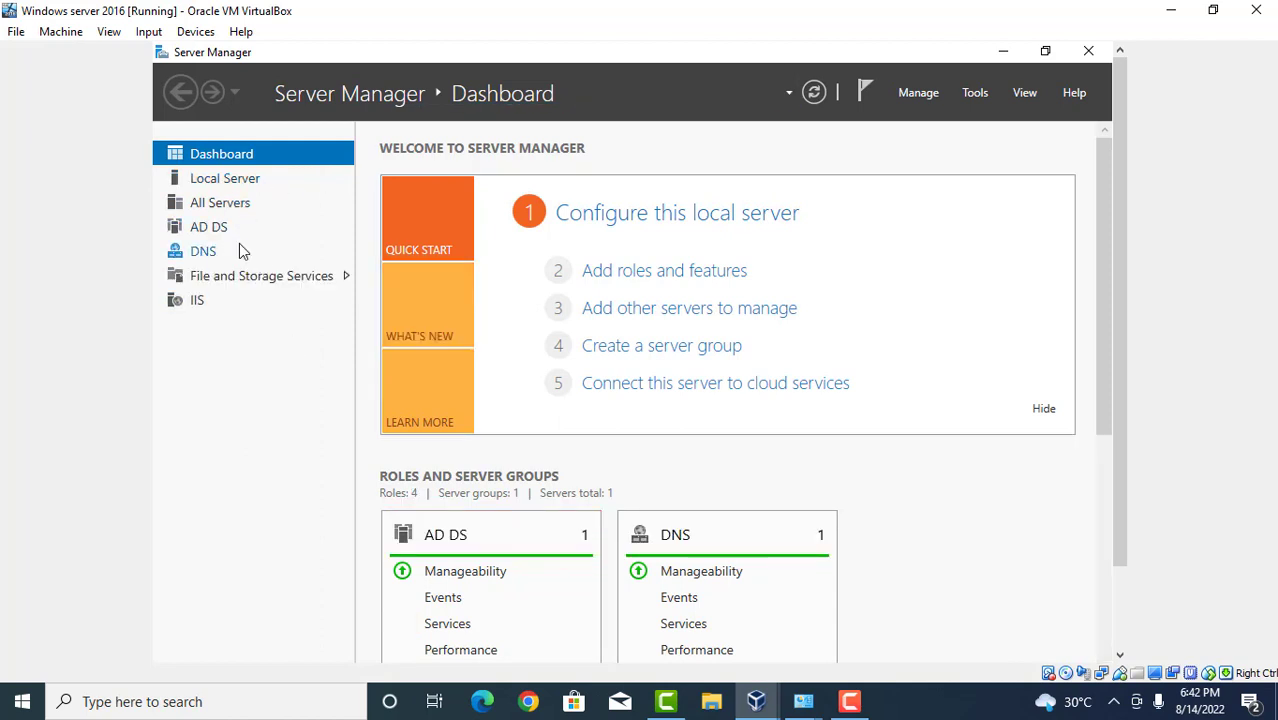
pyautogui.click(261, 280)
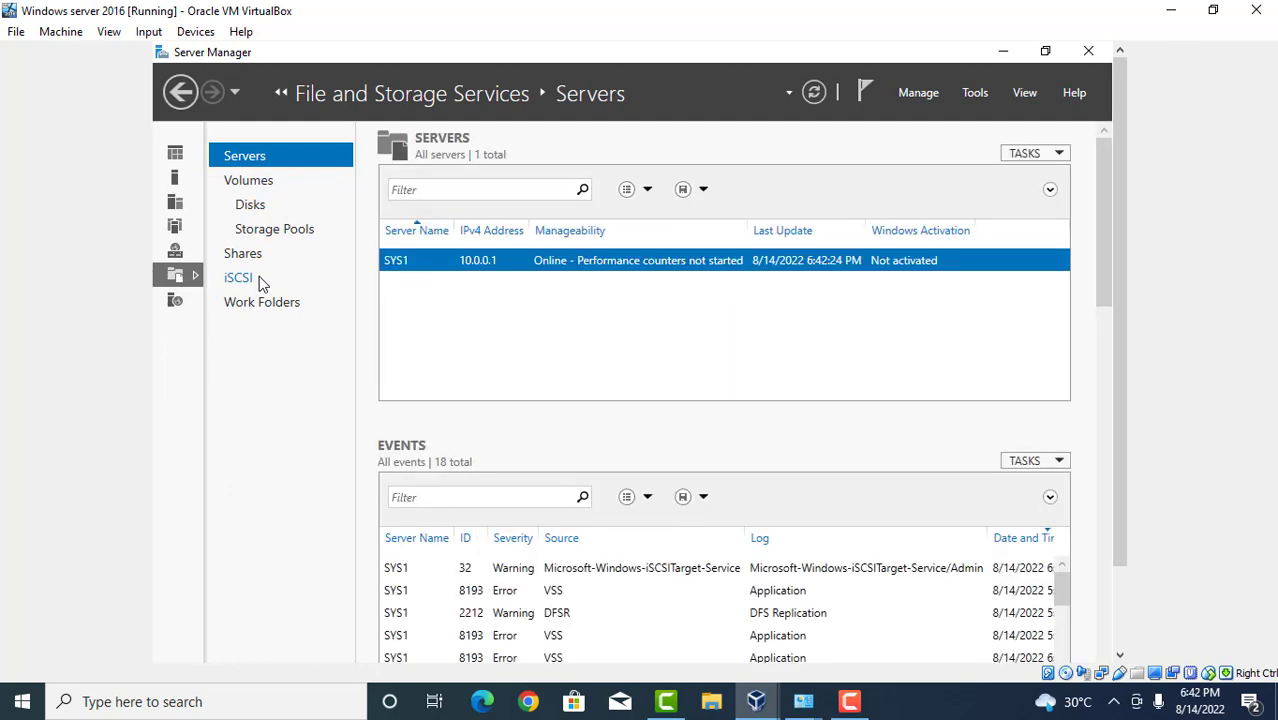
pyautogui.click(243, 280)
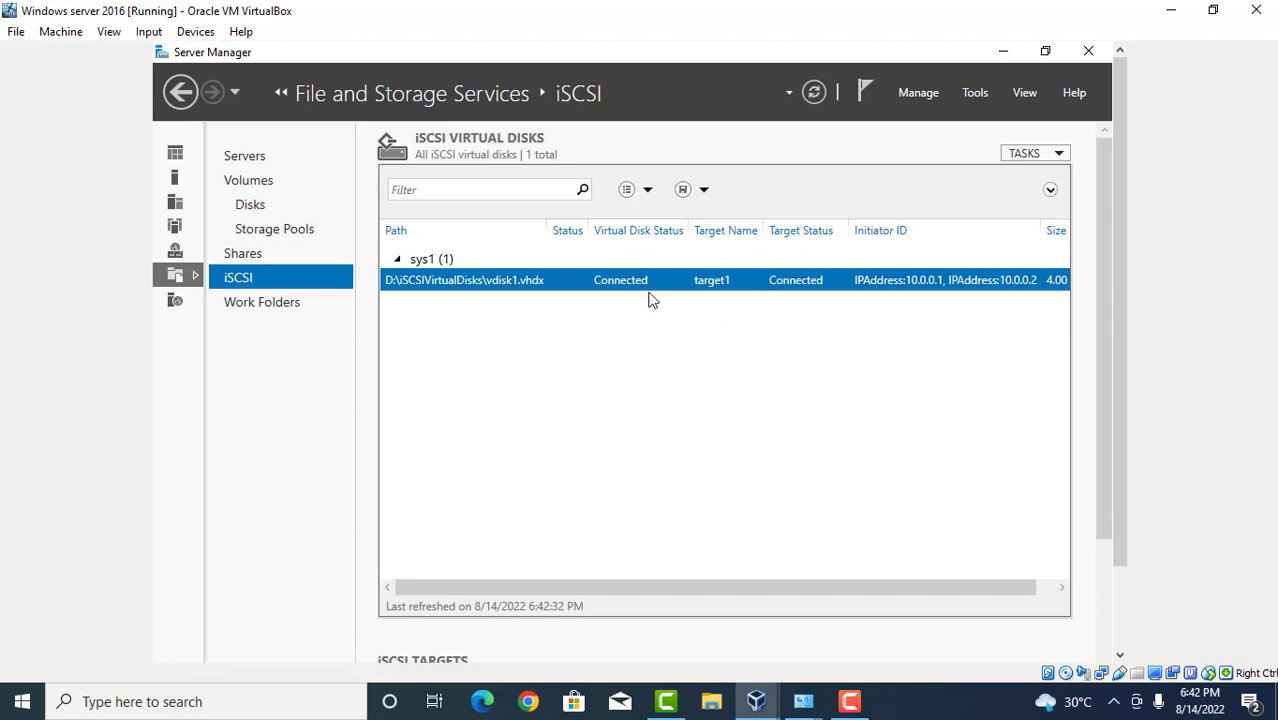
pyautogui.click(757, 699)
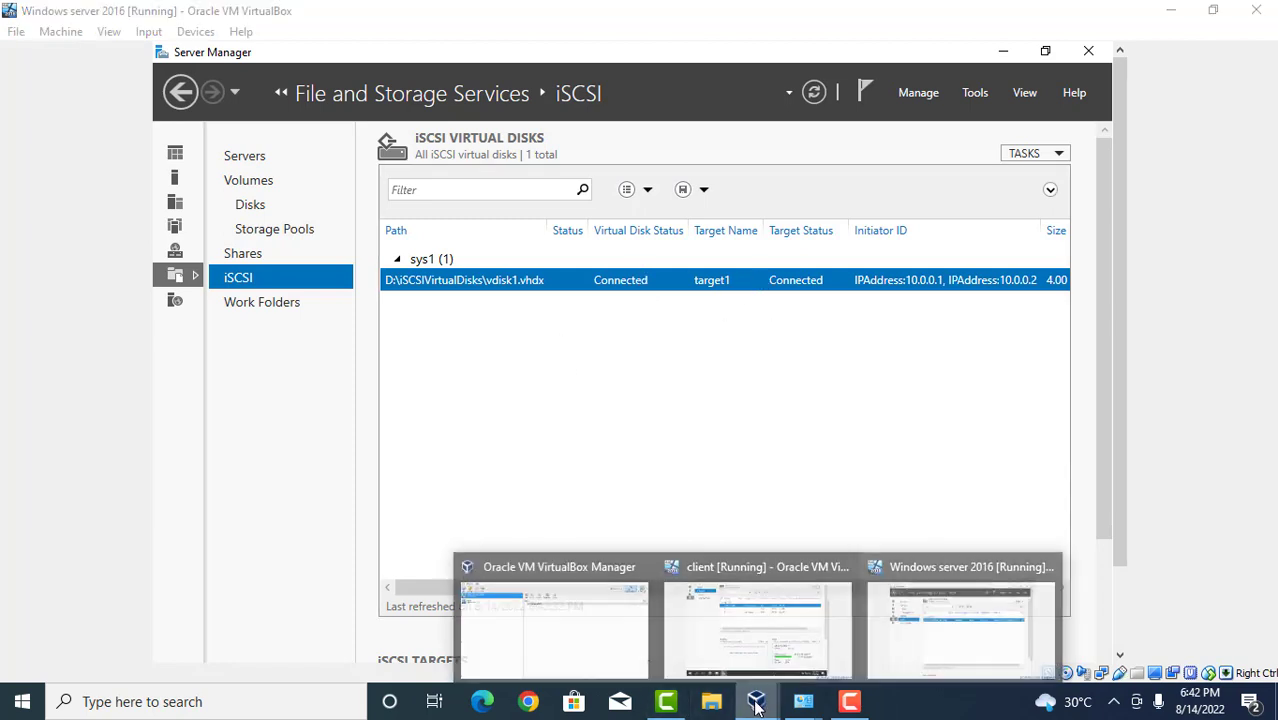
# On the client VM, go back twice from Volumes to the Servers page for SYS2.
pyautogui.click(757, 615)
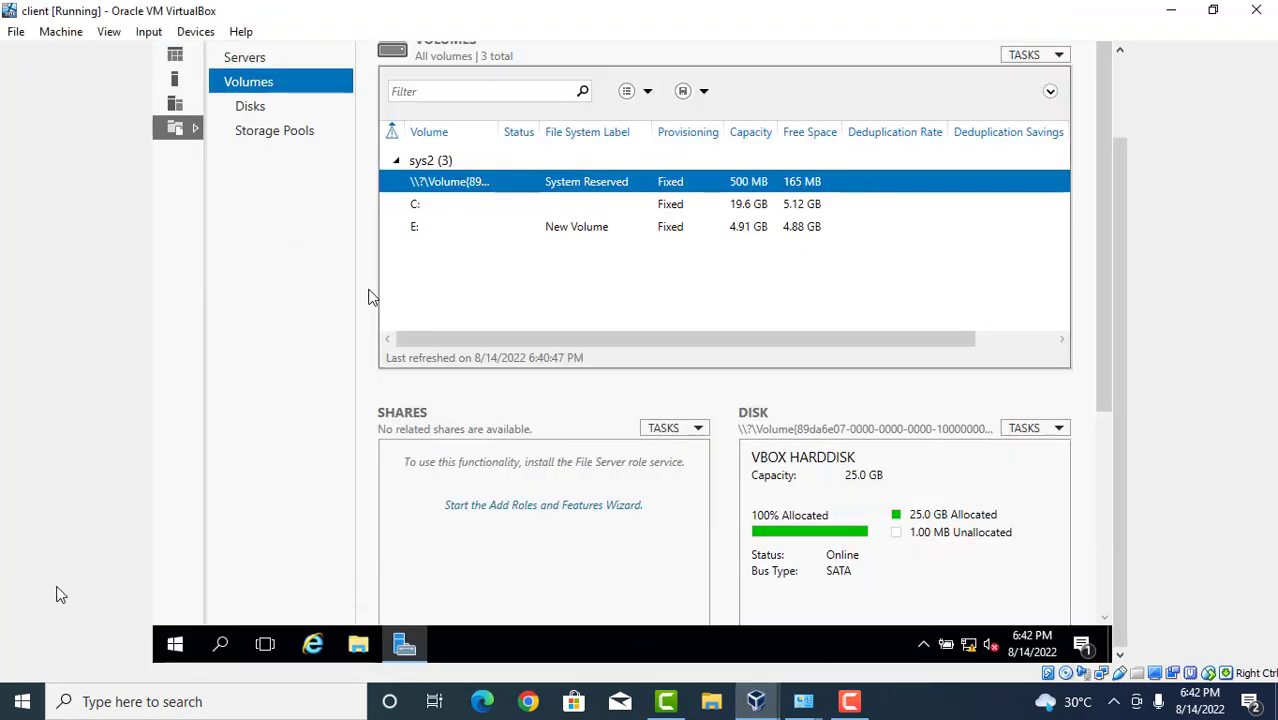
pyautogui.click(1121, 73)
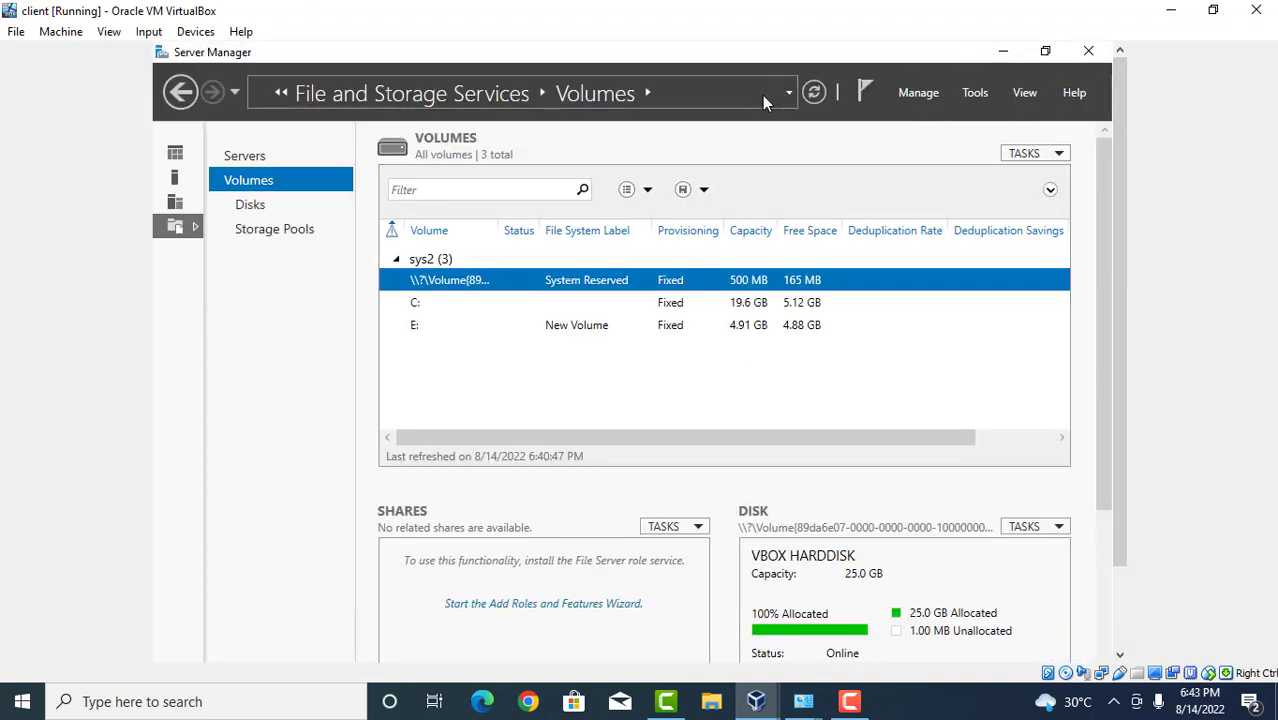
pyautogui.click(186, 96)
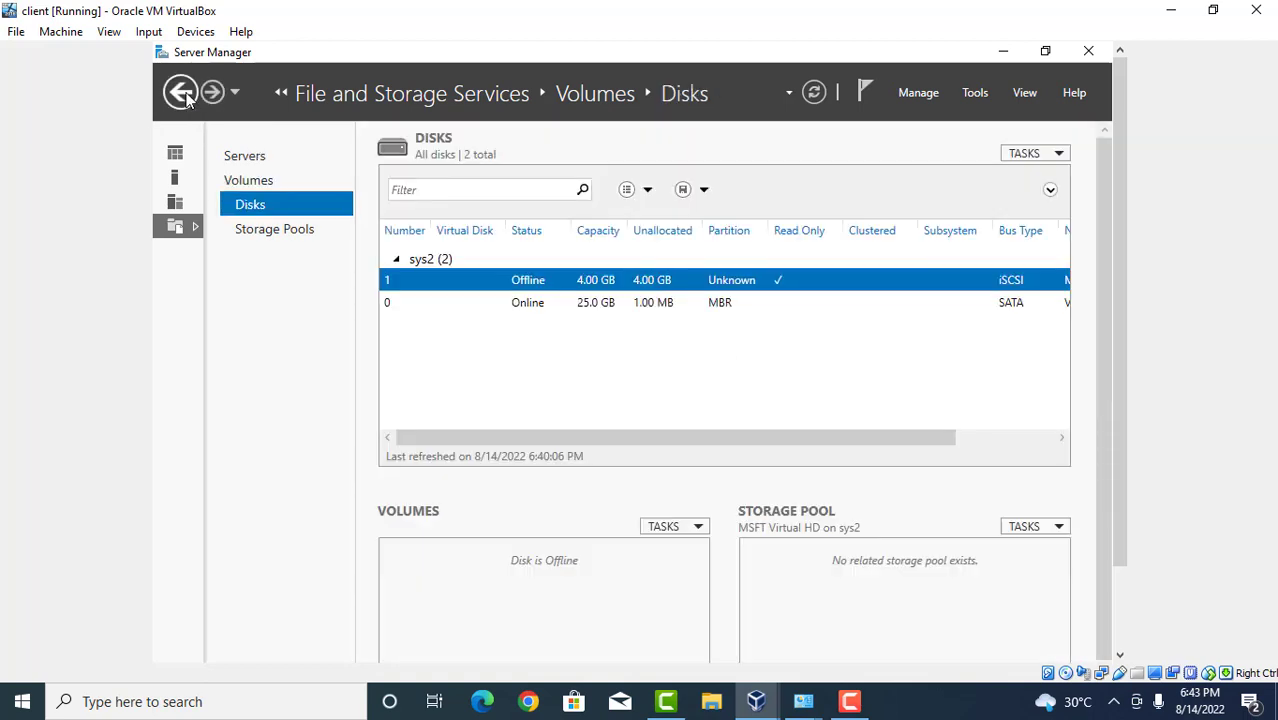
pyautogui.click(186, 96)
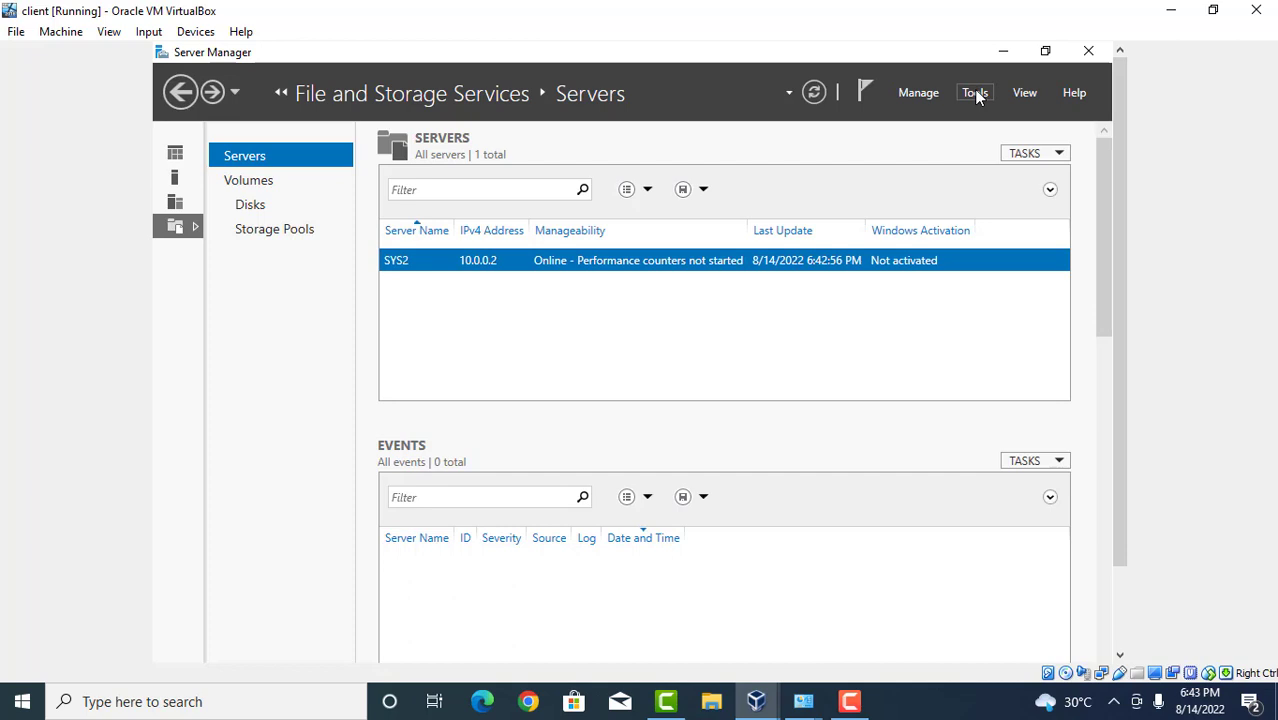
# Open and close the Tools menu, then open the Manage menu.
pyautogui.click(976, 94)
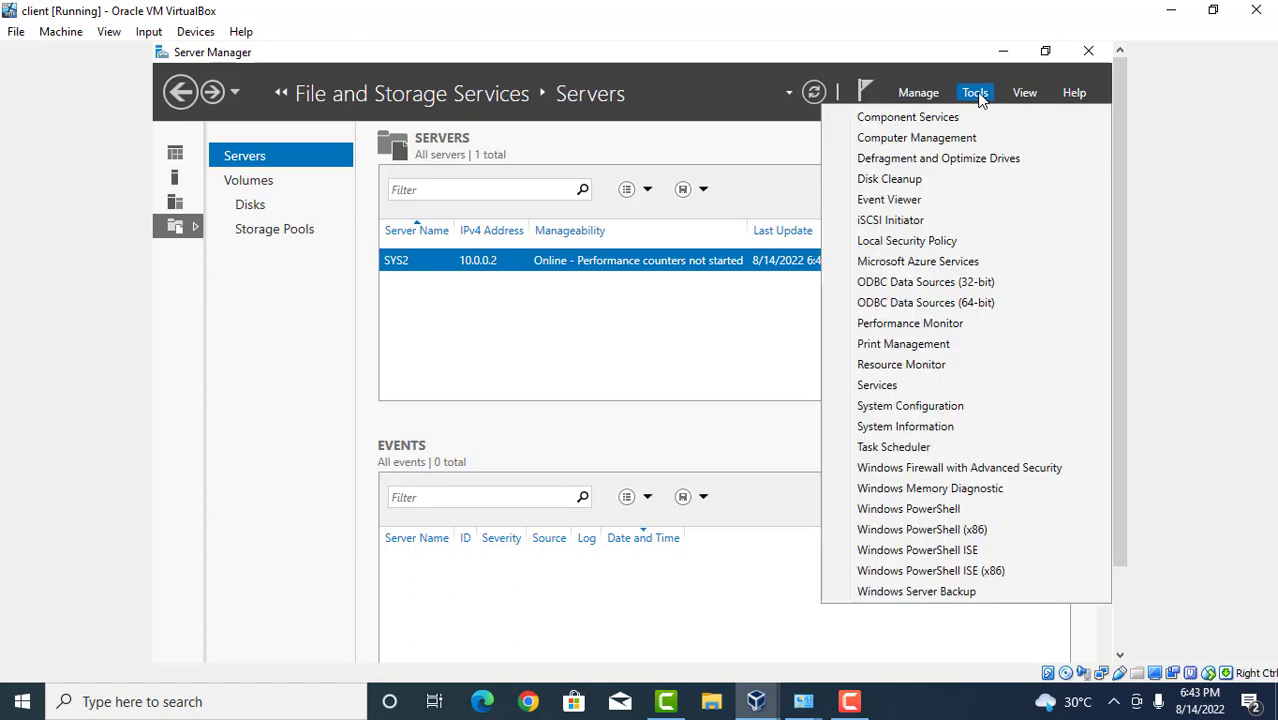
pyautogui.click(928, 94)
pyautogui.click(928, 95)
pyautogui.click(928, 97)
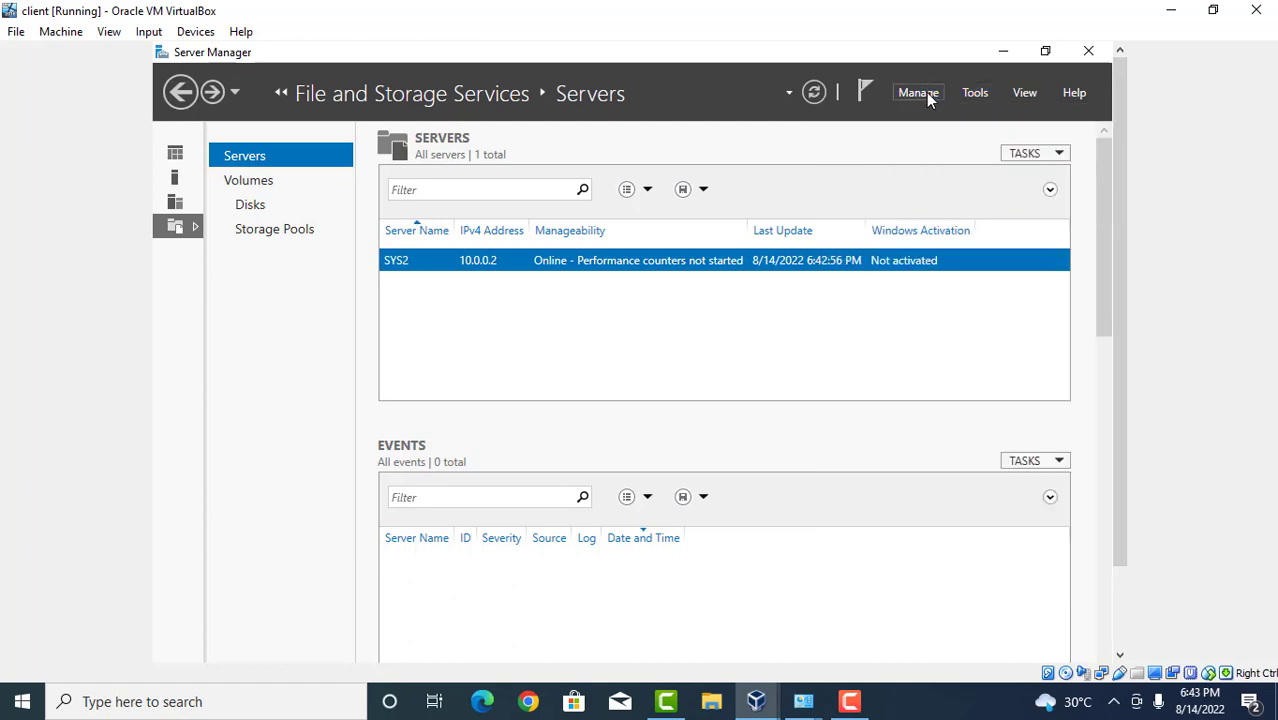
pyautogui.click(928, 97)
pyautogui.click(940, 120)
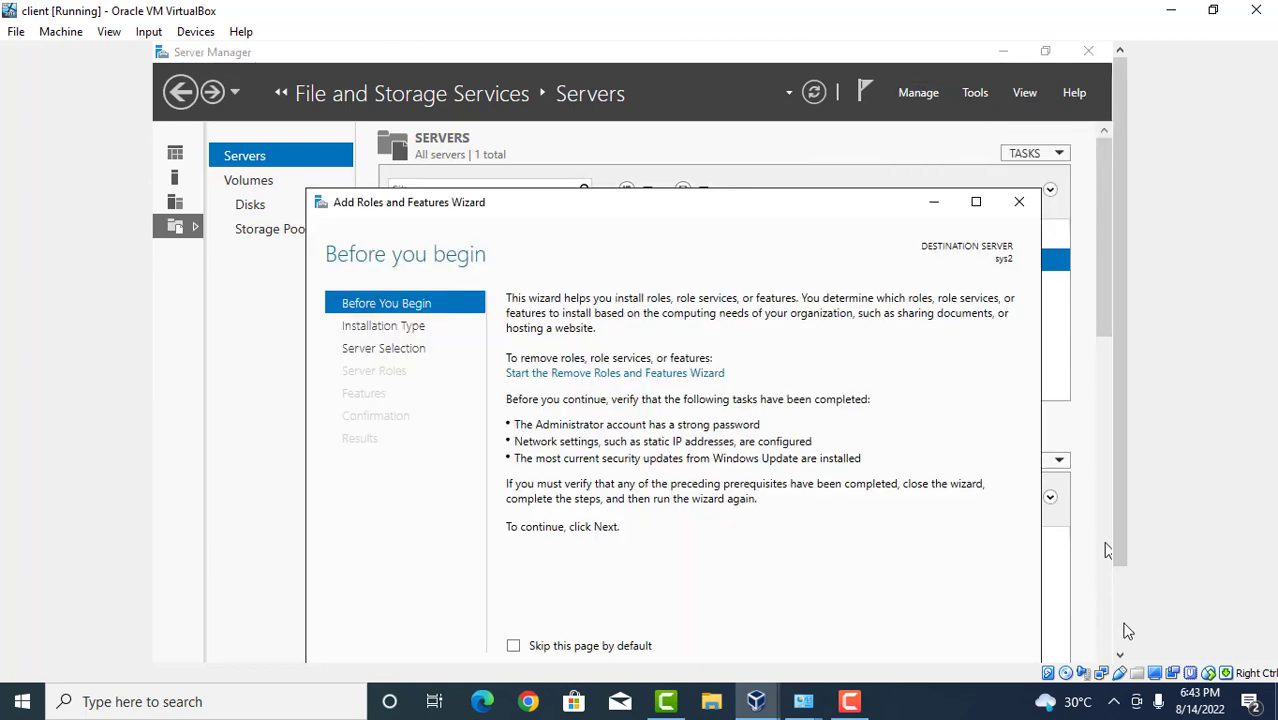
pyautogui.click(1122, 630)
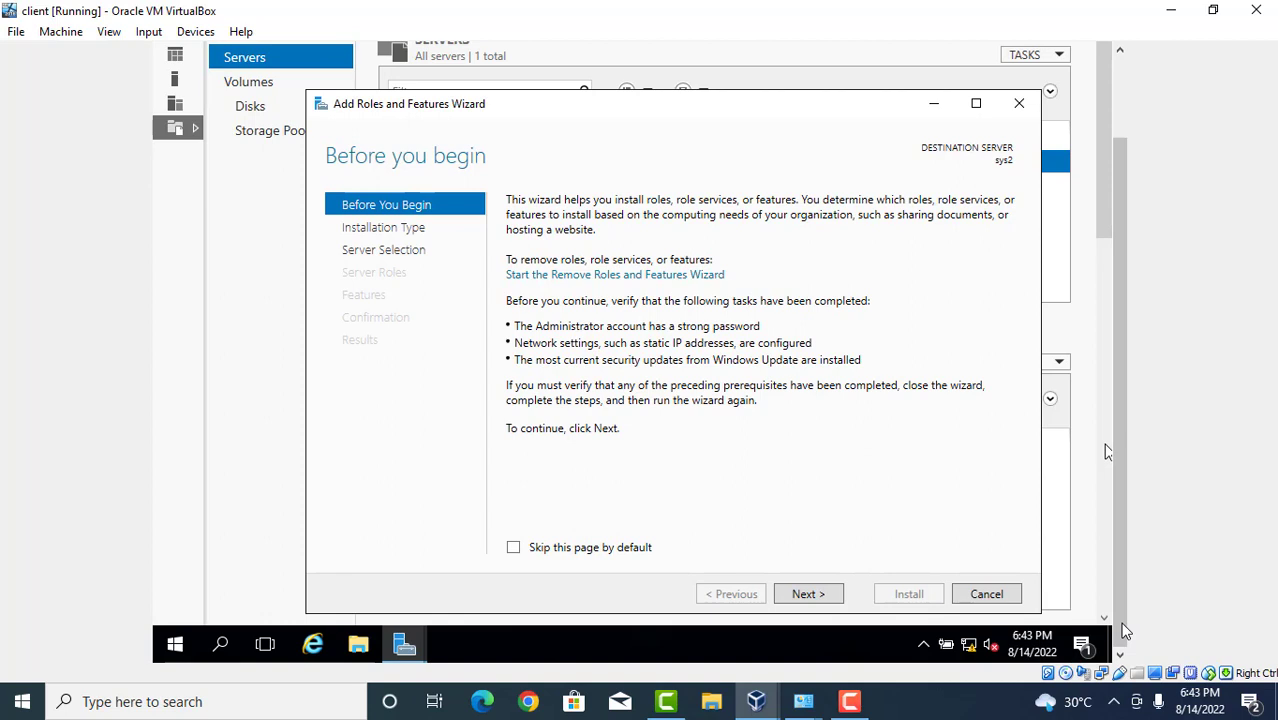
pyautogui.click(803, 597)
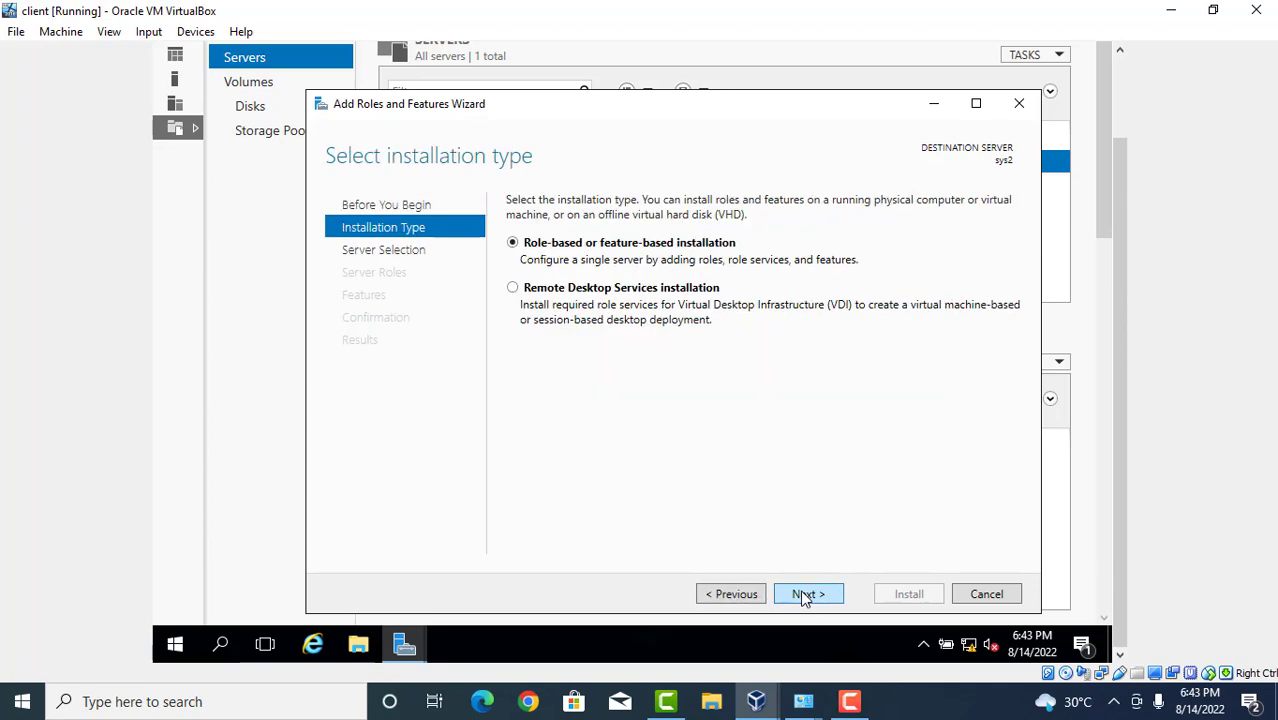
pyautogui.click(805, 597)
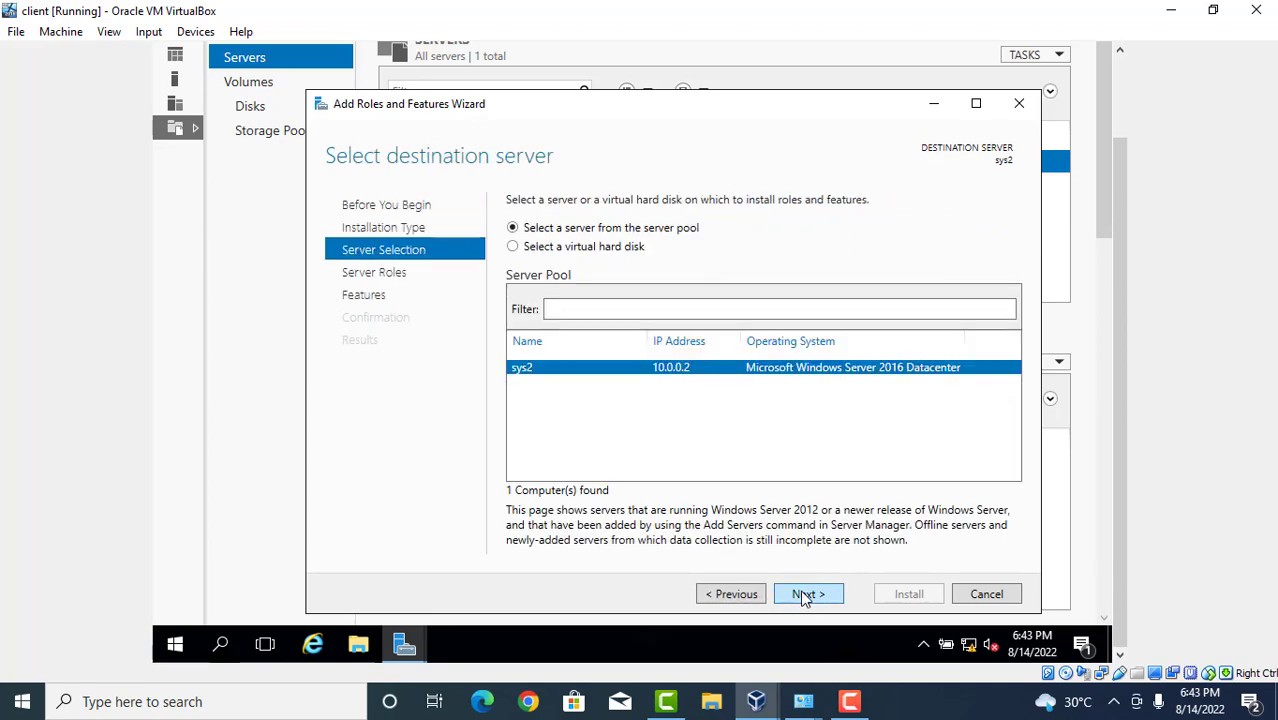
pyautogui.click(805, 597)
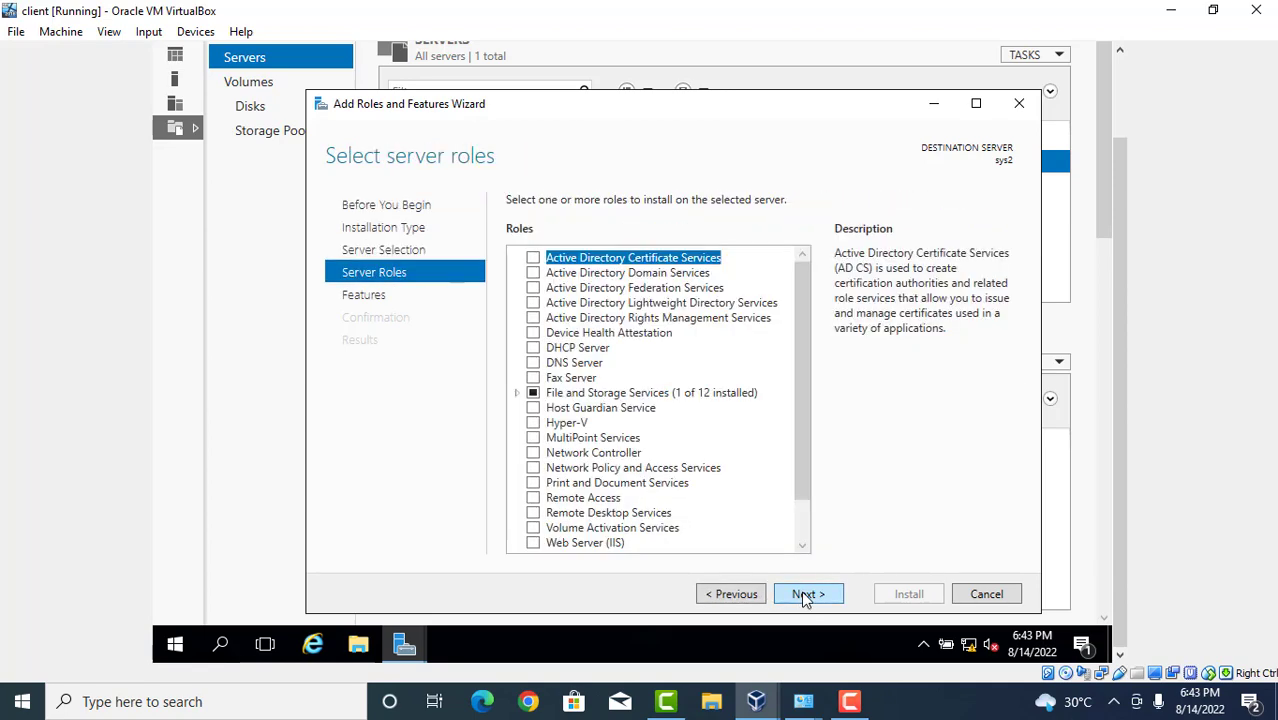
pyautogui.click(518, 393)
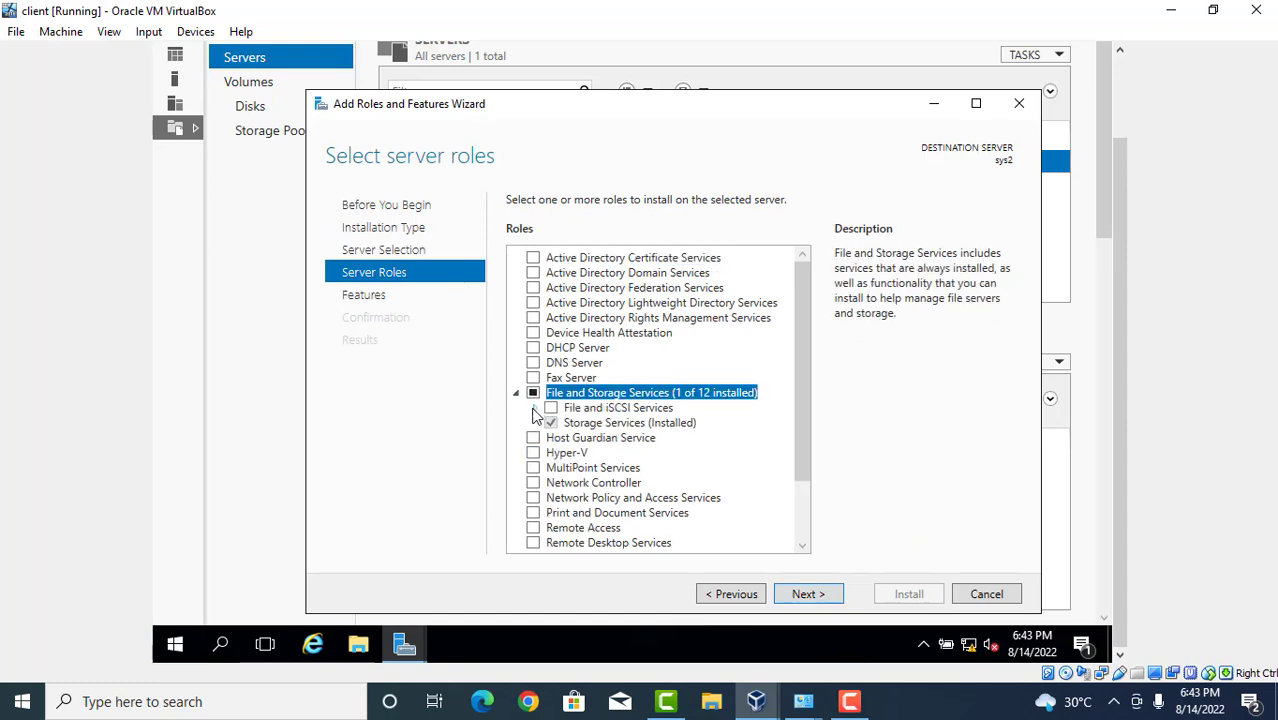
pyautogui.click(533, 409)
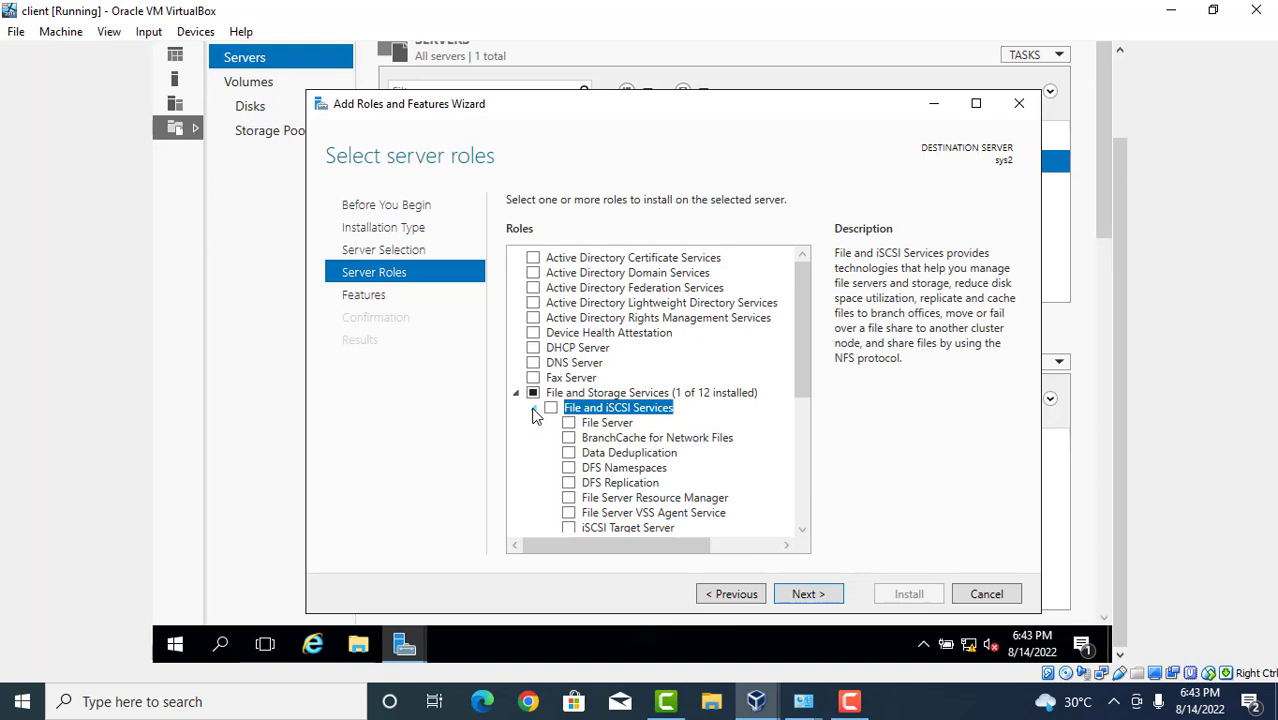
pyautogui.click(569, 424)
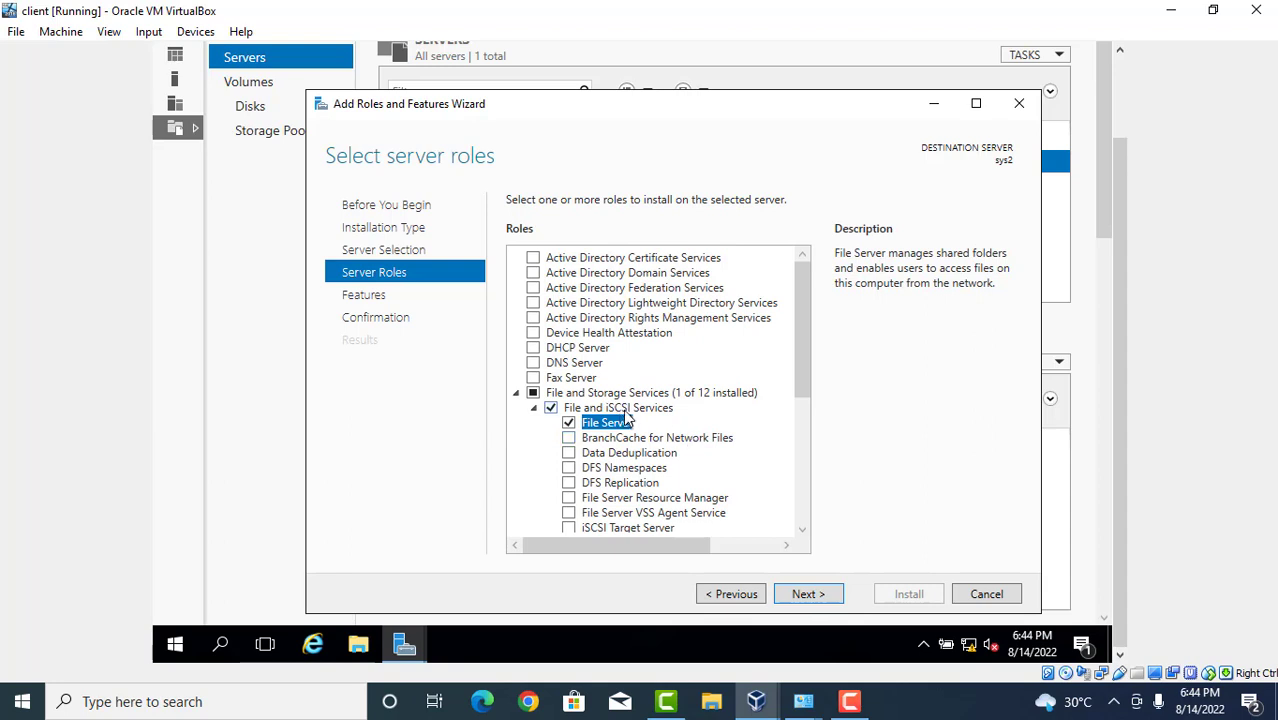
pyautogui.click(1002, 601)
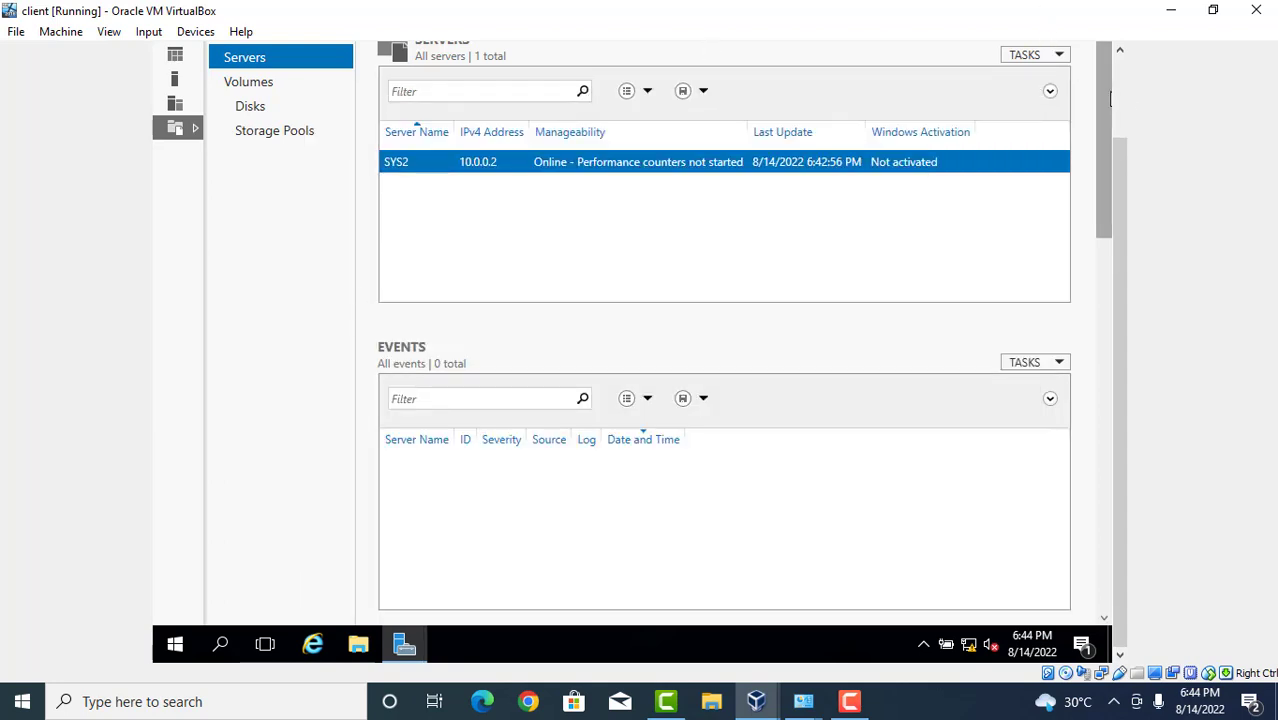
pyautogui.scroll(2, 1130, 103)
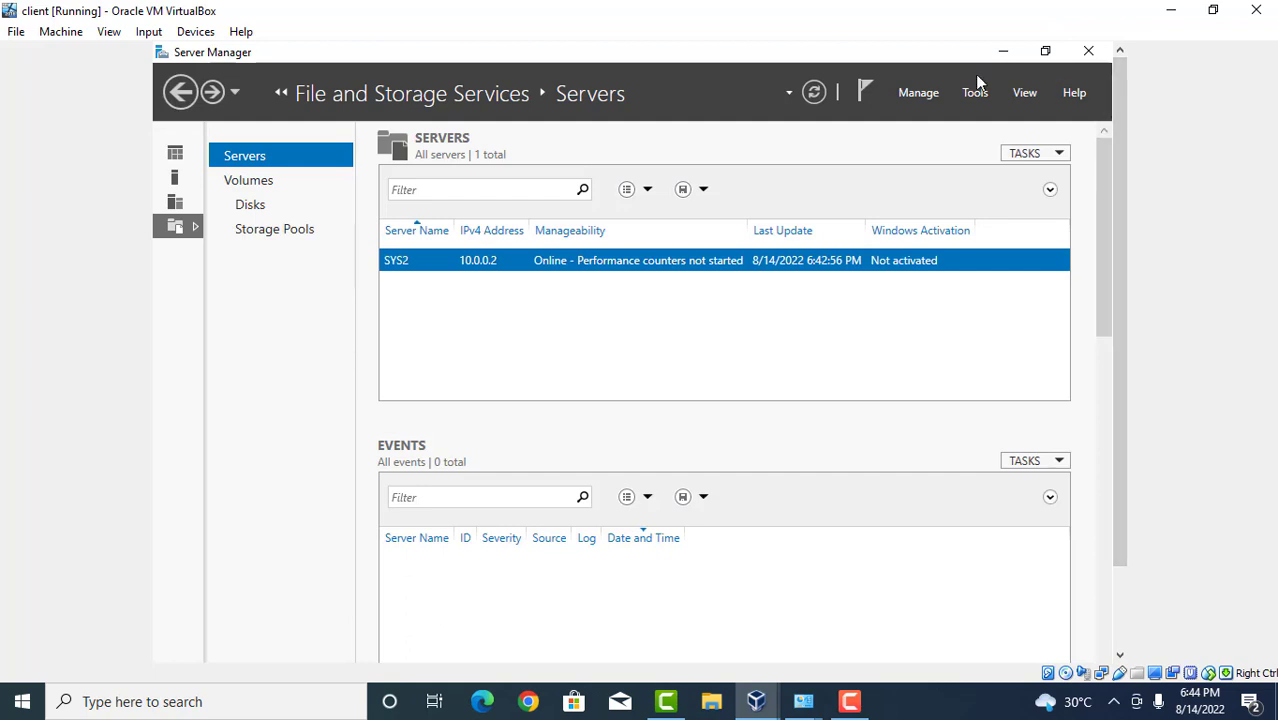
pyautogui.click(1089, 52)
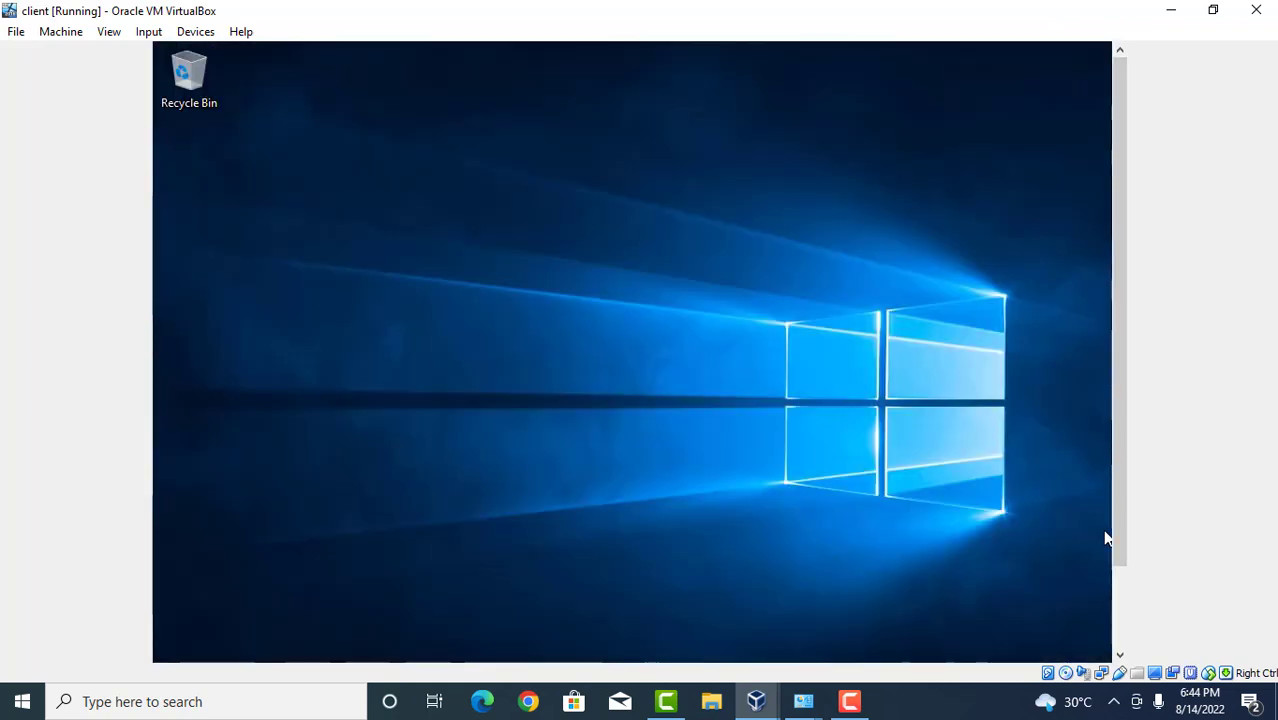
# Relaunch Server Manager from the guest's Start menu.
pyautogui.scroll(-2, 1126, 618)
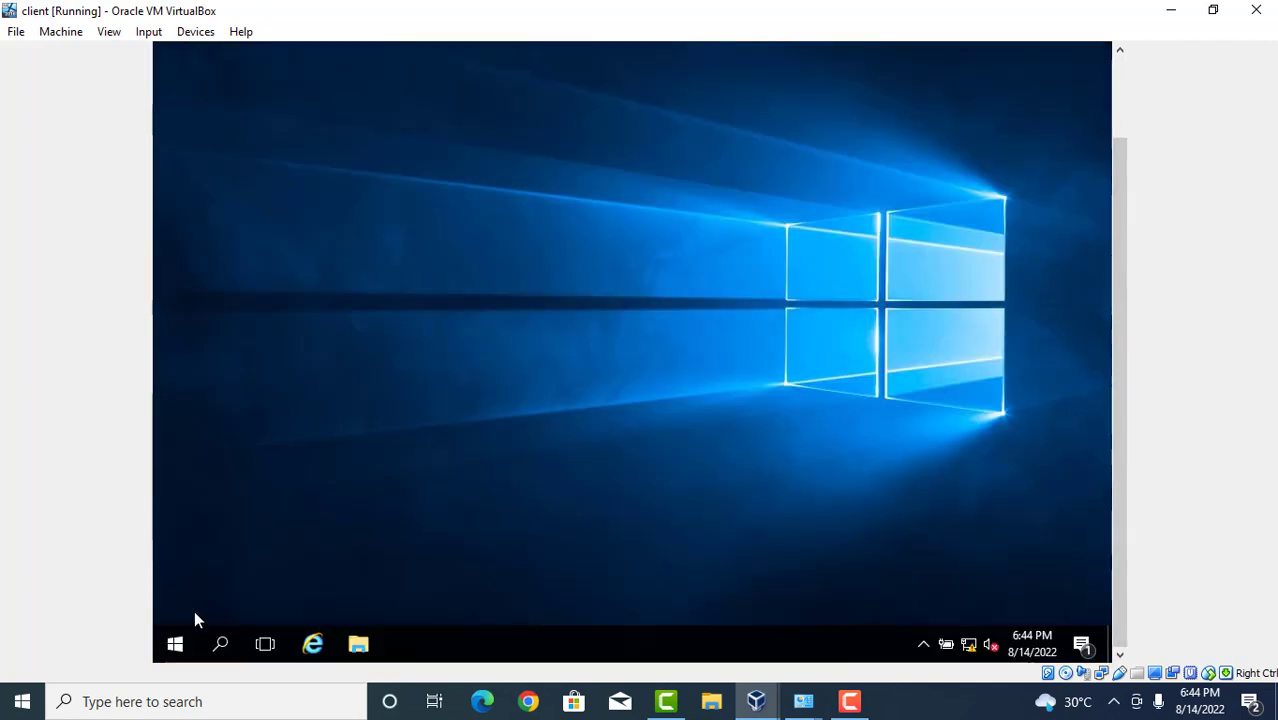
pyautogui.click(176, 643)
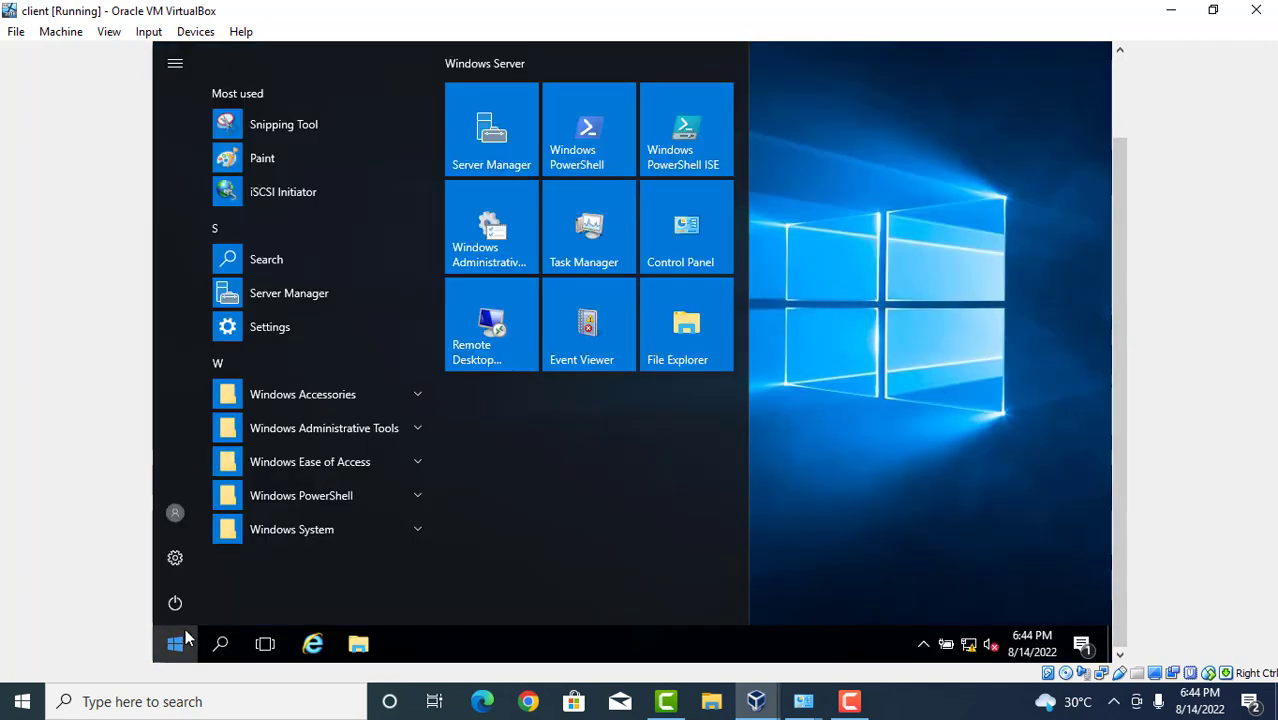
pyautogui.click(512, 166)
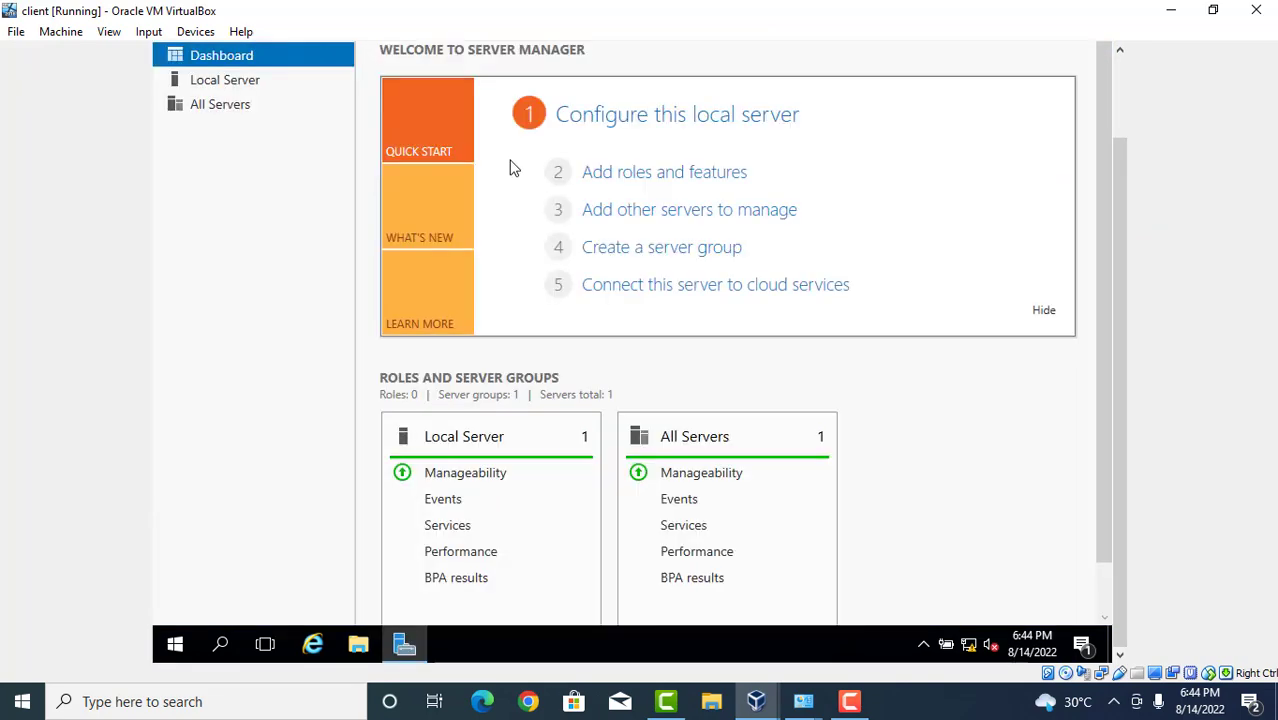
# Browse the Local Server, Dashboard and All Servers pages, then go to File and Storage Services.
pyautogui.click(287, 80)
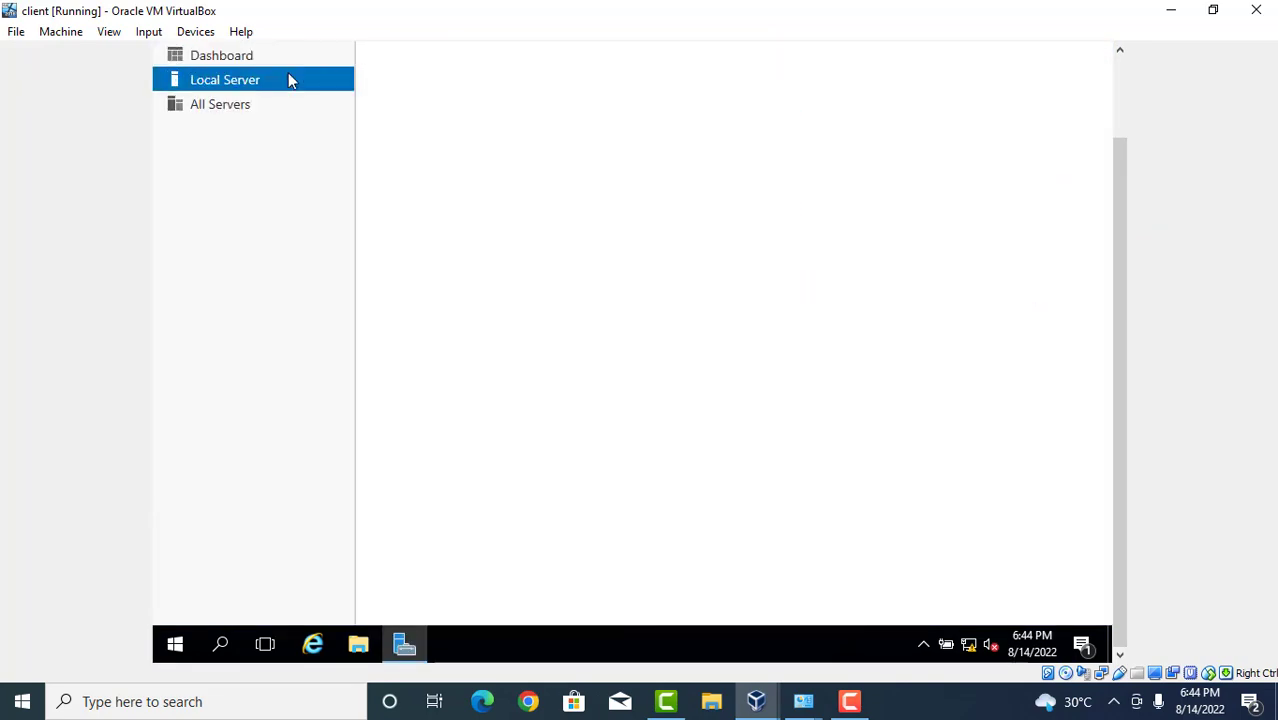
pyautogui.click(215, 114)
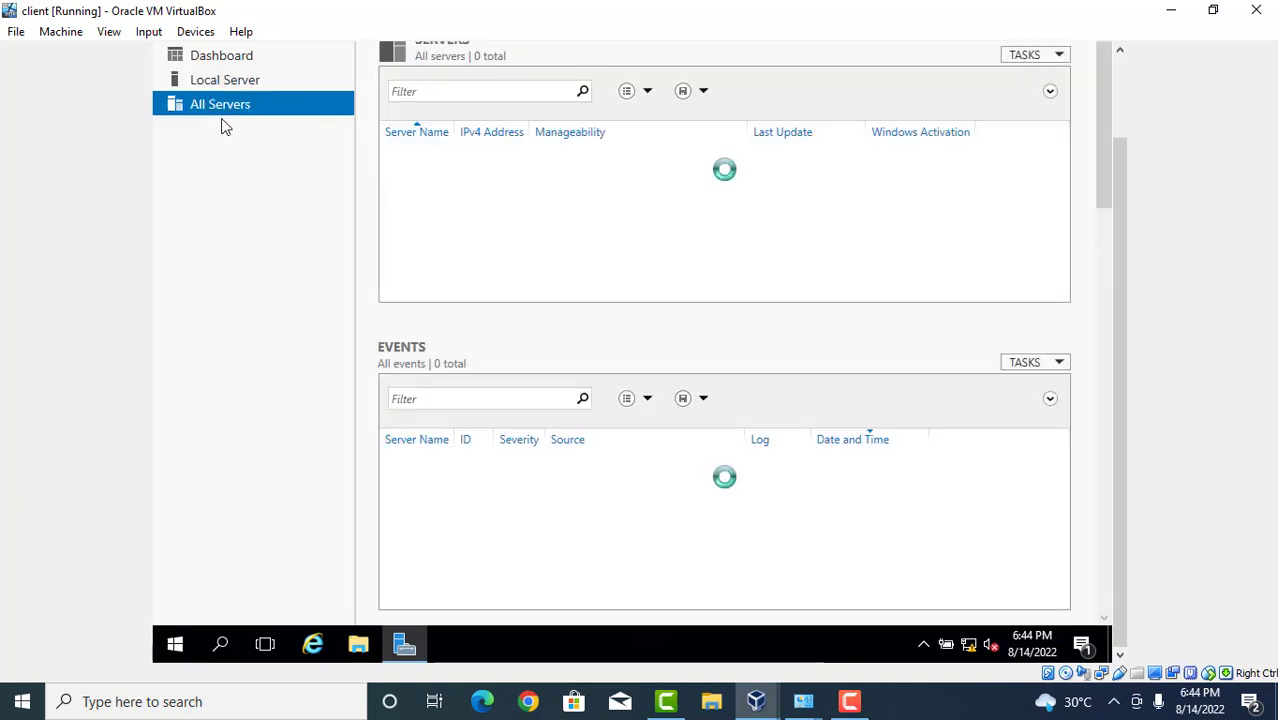
pyautogui.click(251, 84)
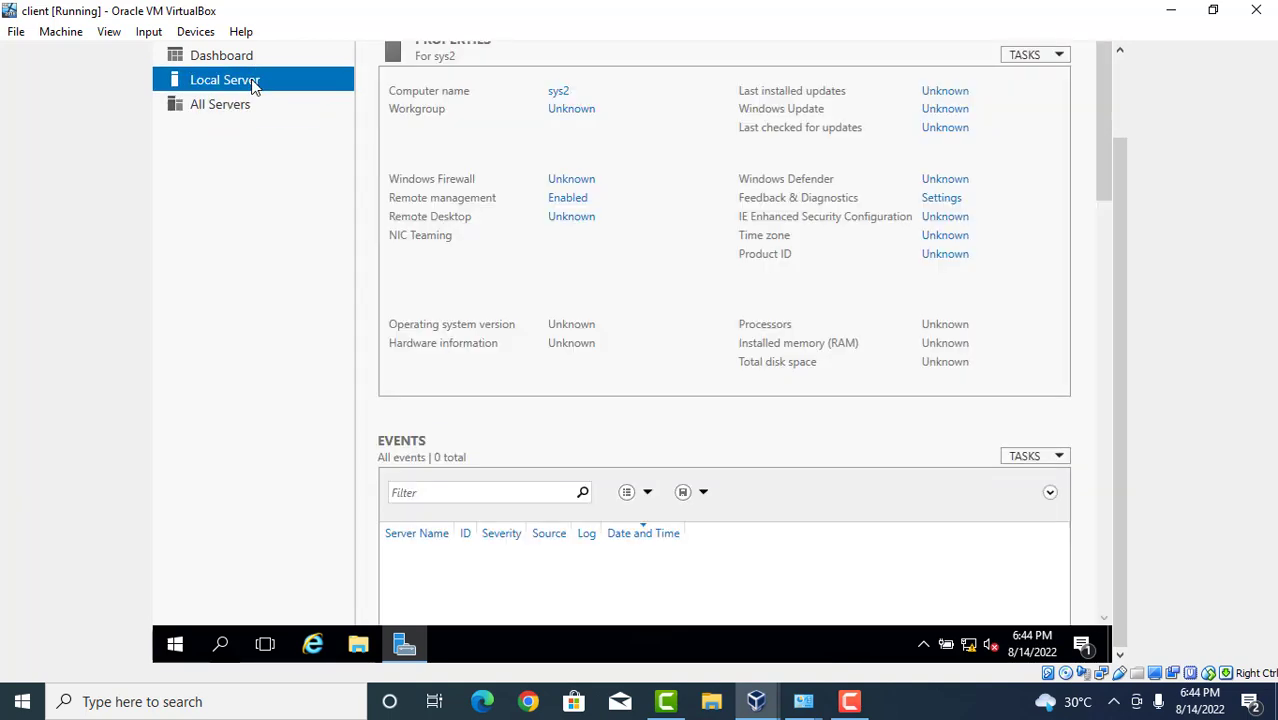
pyautogui.click(273, 52)
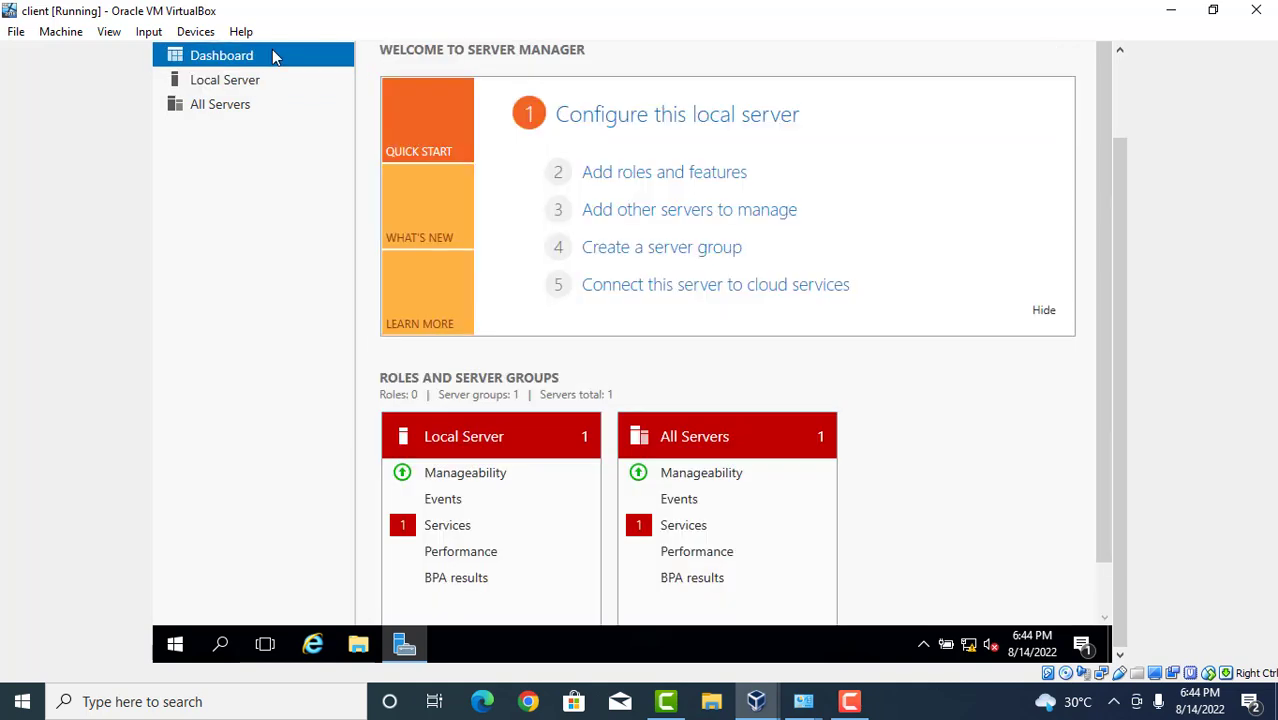
pyautogui.click(232, 88)
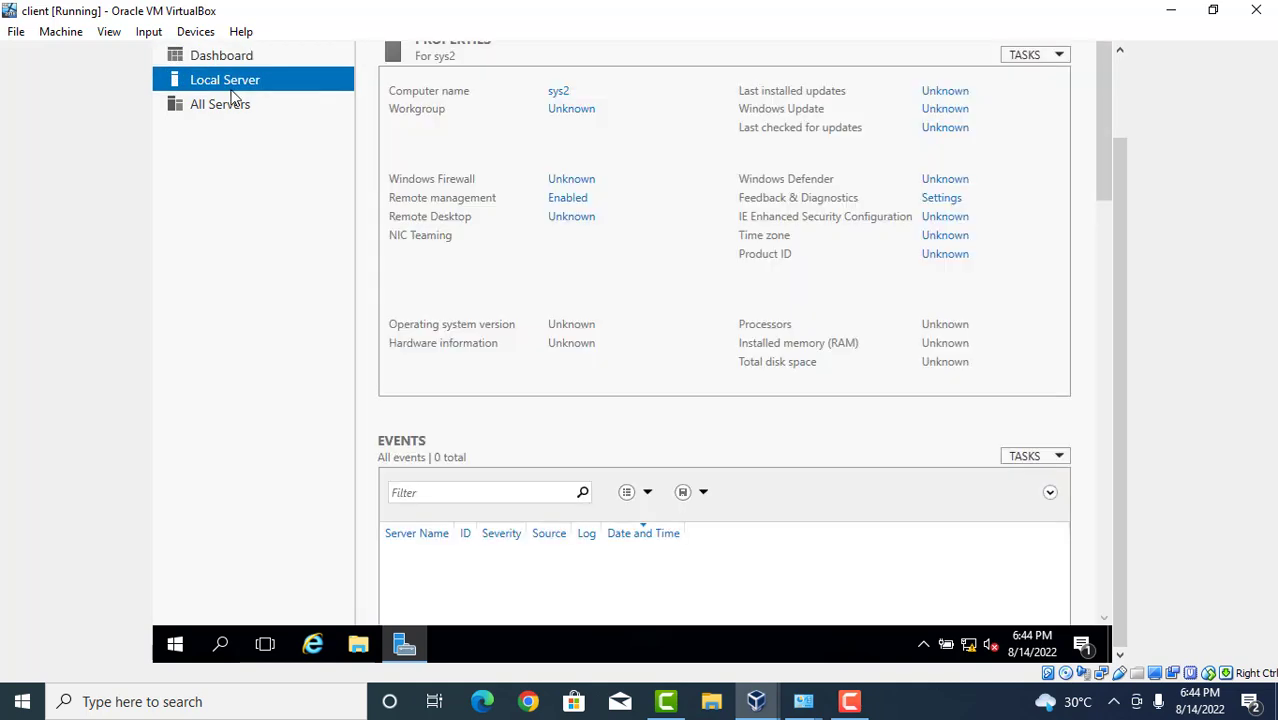
pyautogui.click(225, 110)
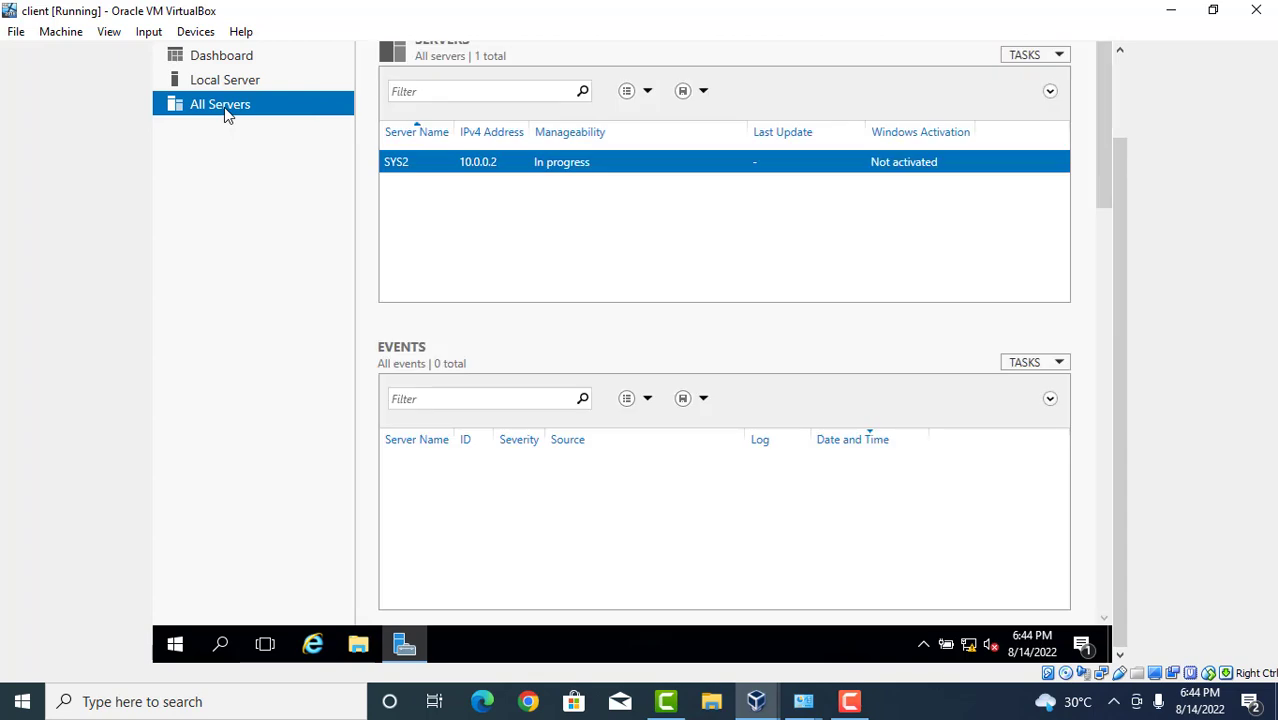
pyautogui.scroll(2, 1120, 93)
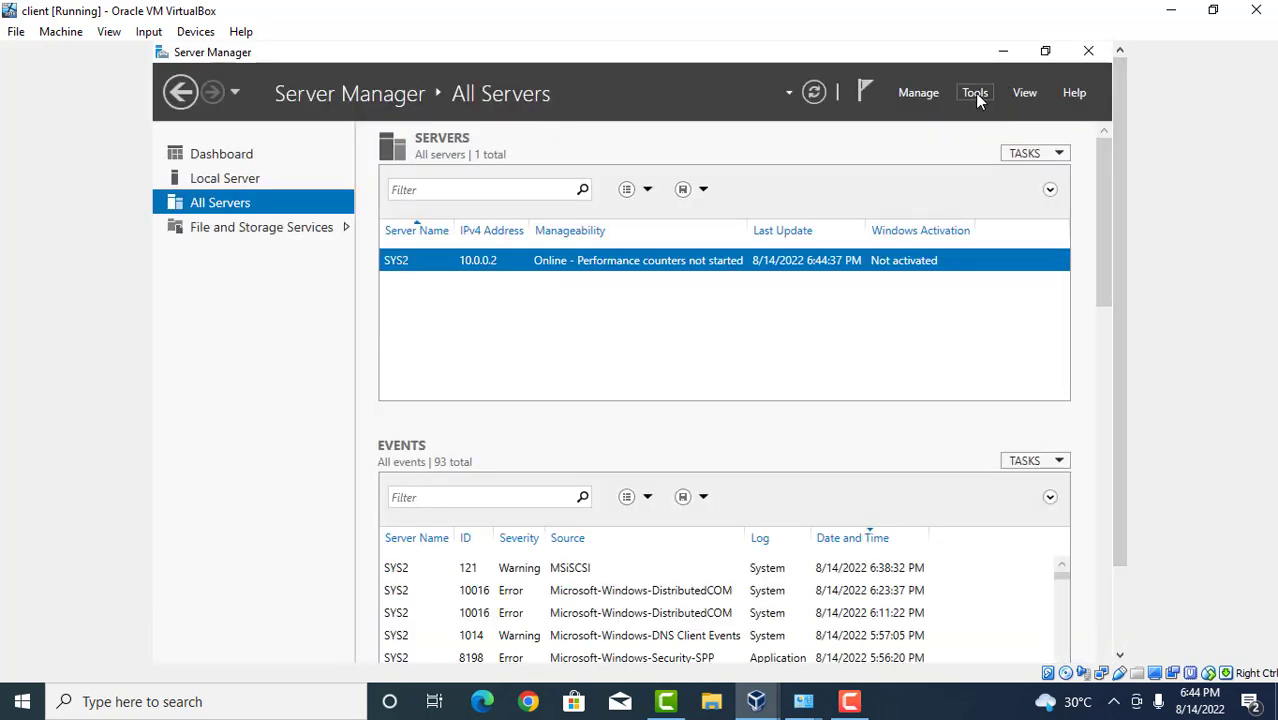
pyautogui.click(268, 234)
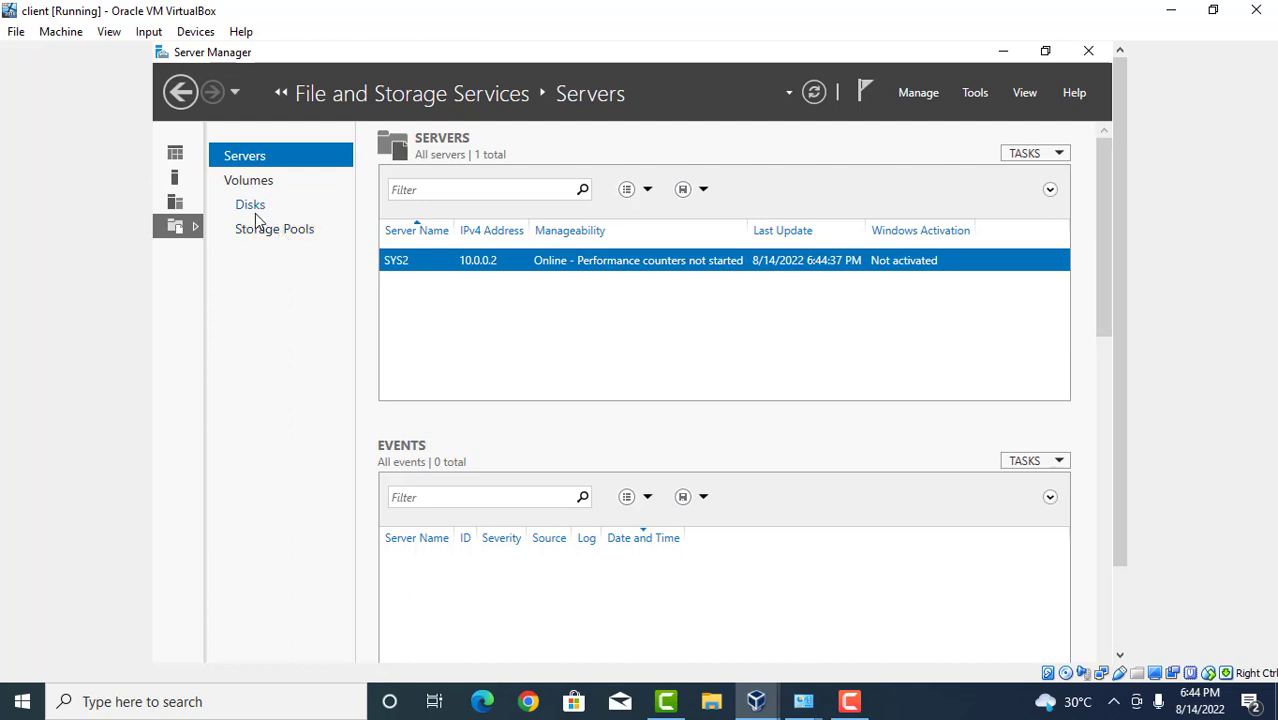
# Bring the offline 4.00 GB iSCSI disk 1 online from Disks, then view Storage Pools.
pyautogui.click(257, 213)
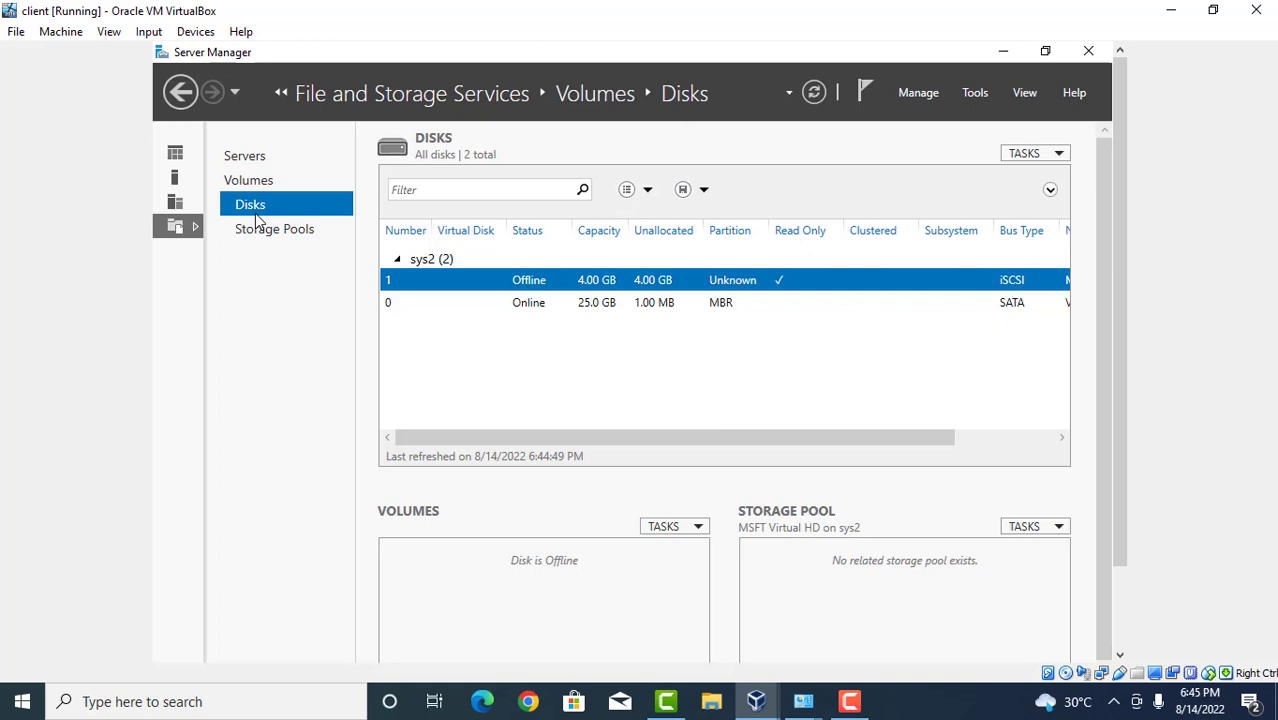
pyautogui.rightClick(528, 284)
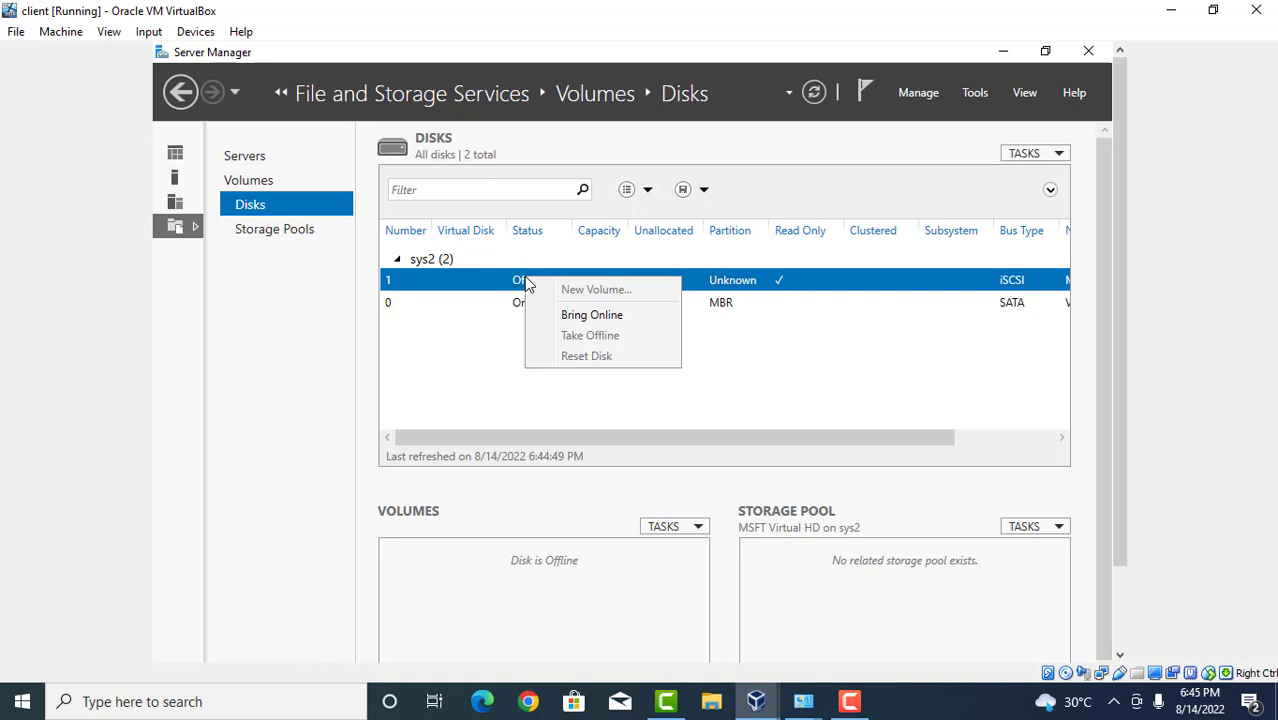
pyautogui.click(604, 318)
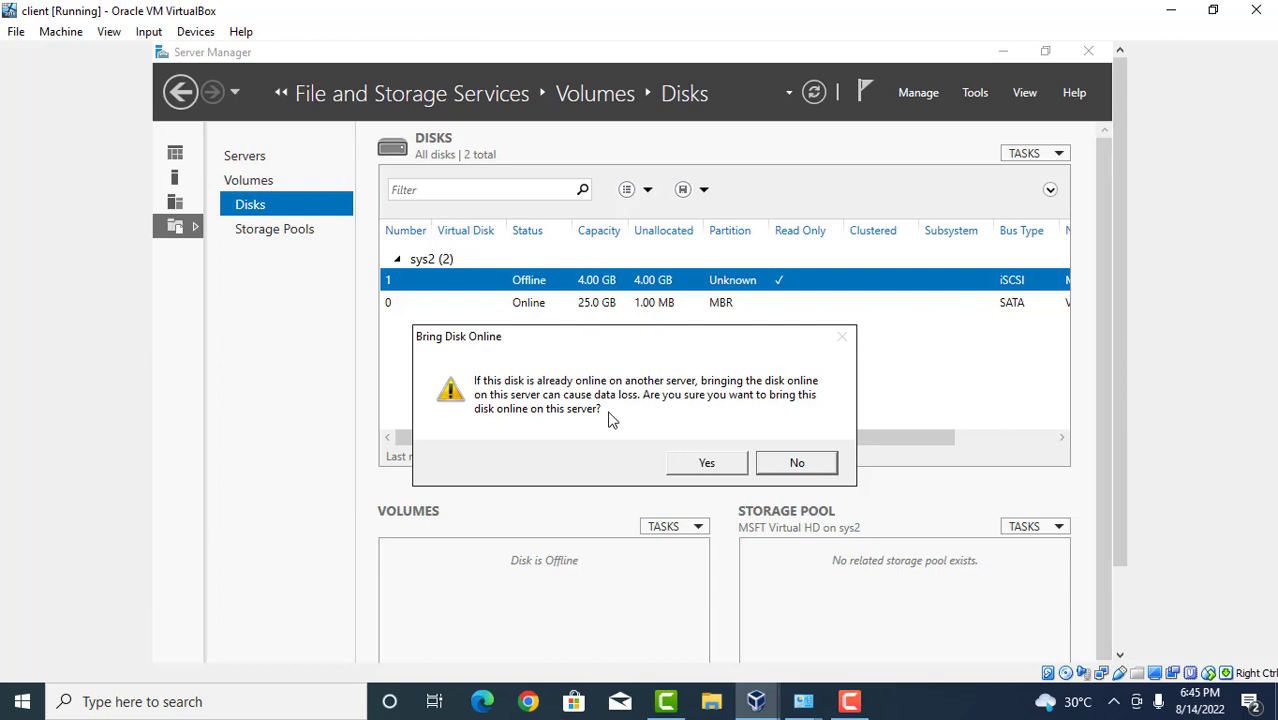
pyautogui.click(686, 465)
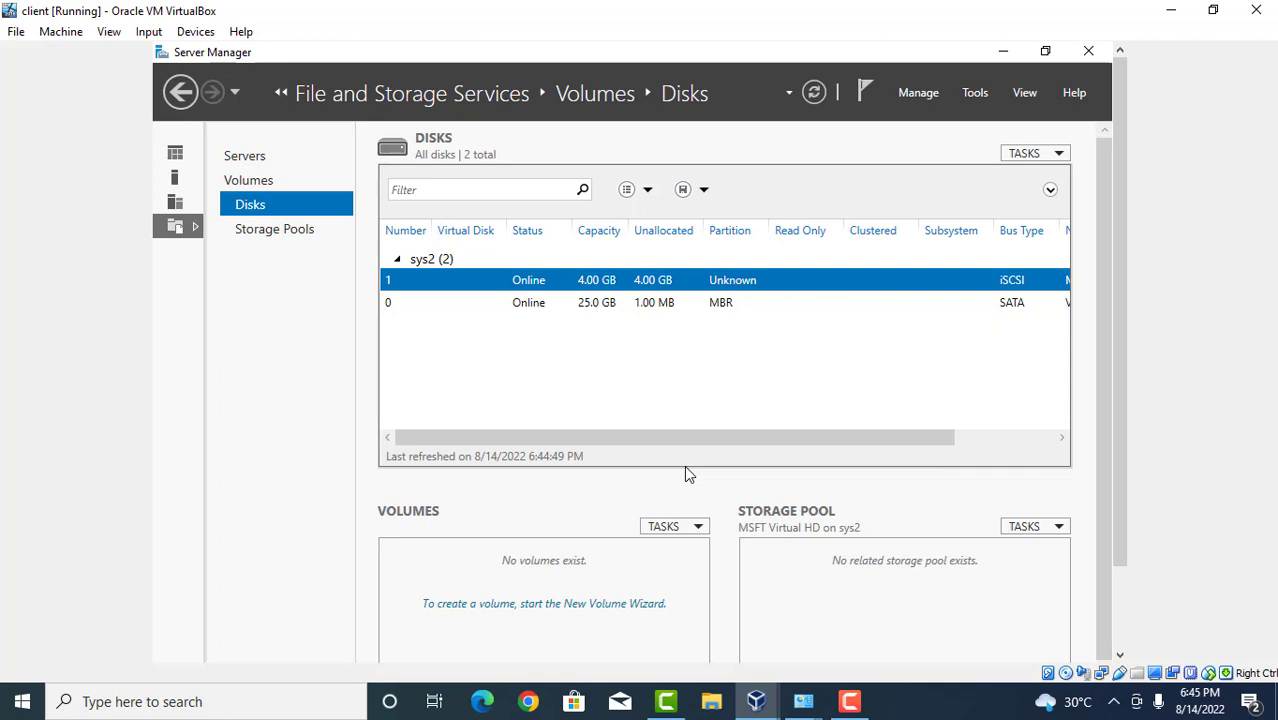
pyautogui.click(271, 230)
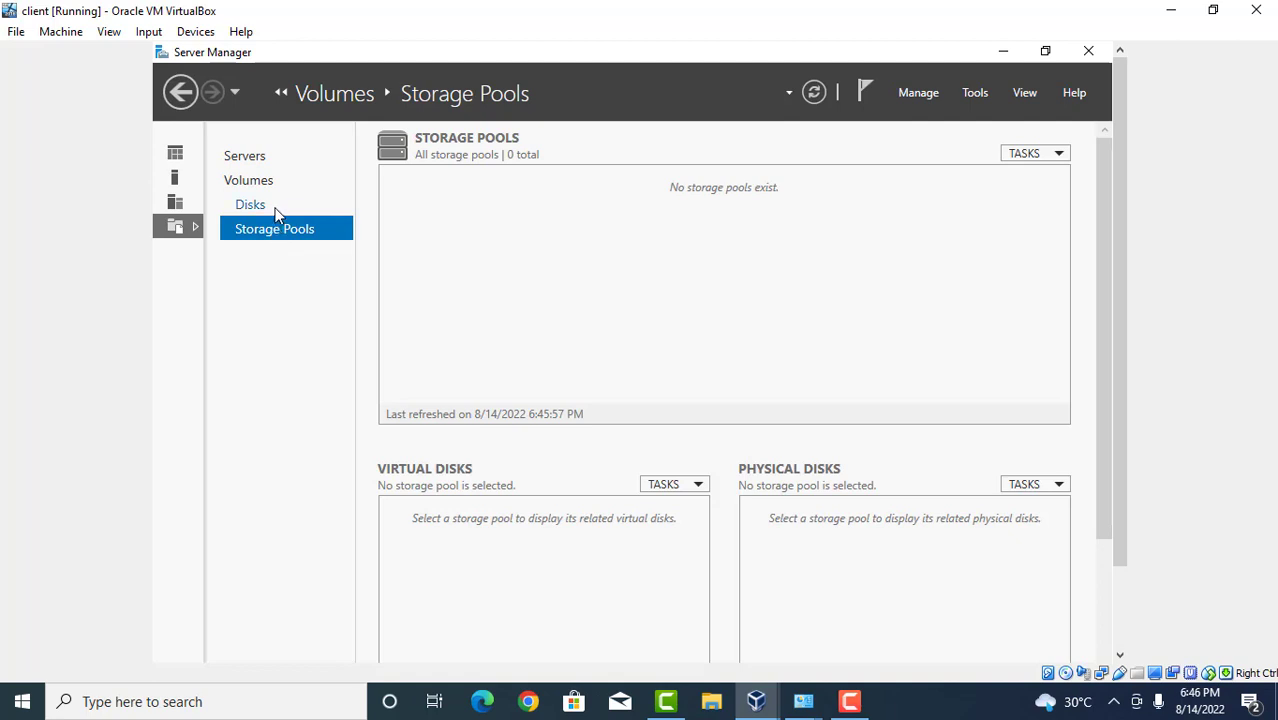
pyautogui.click(277, 210)
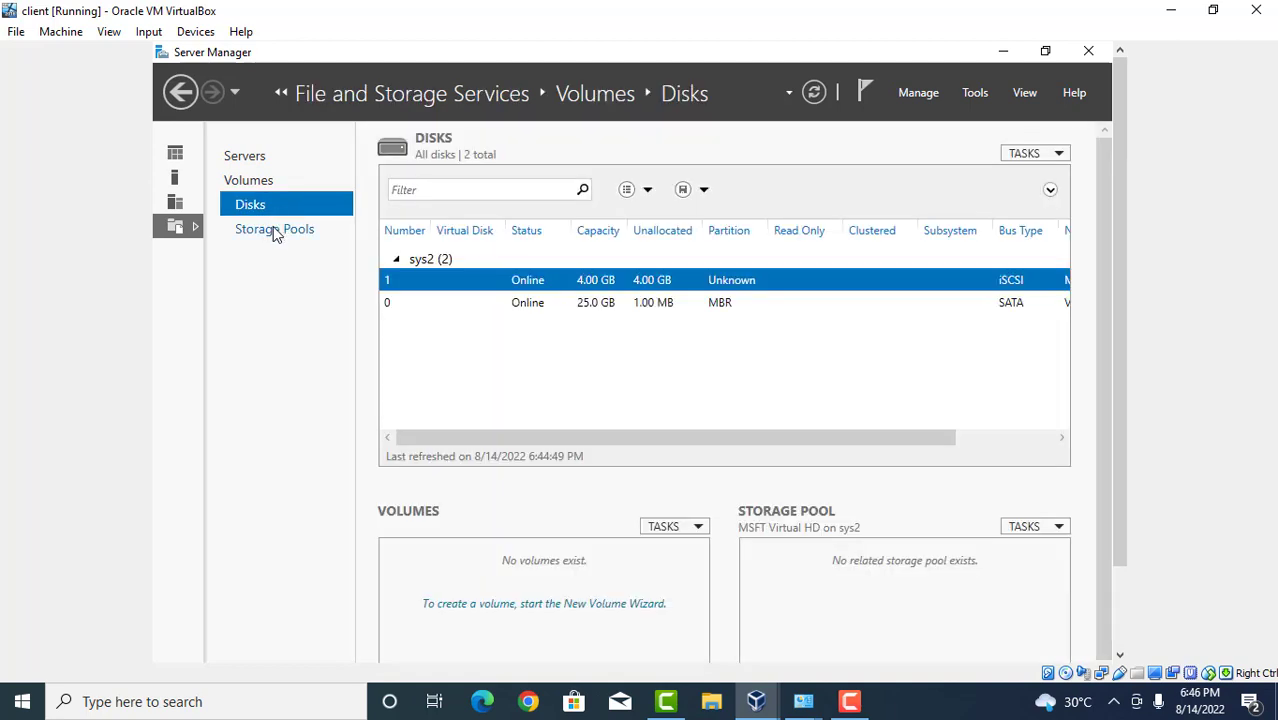
pyautogui.click(275, 232)
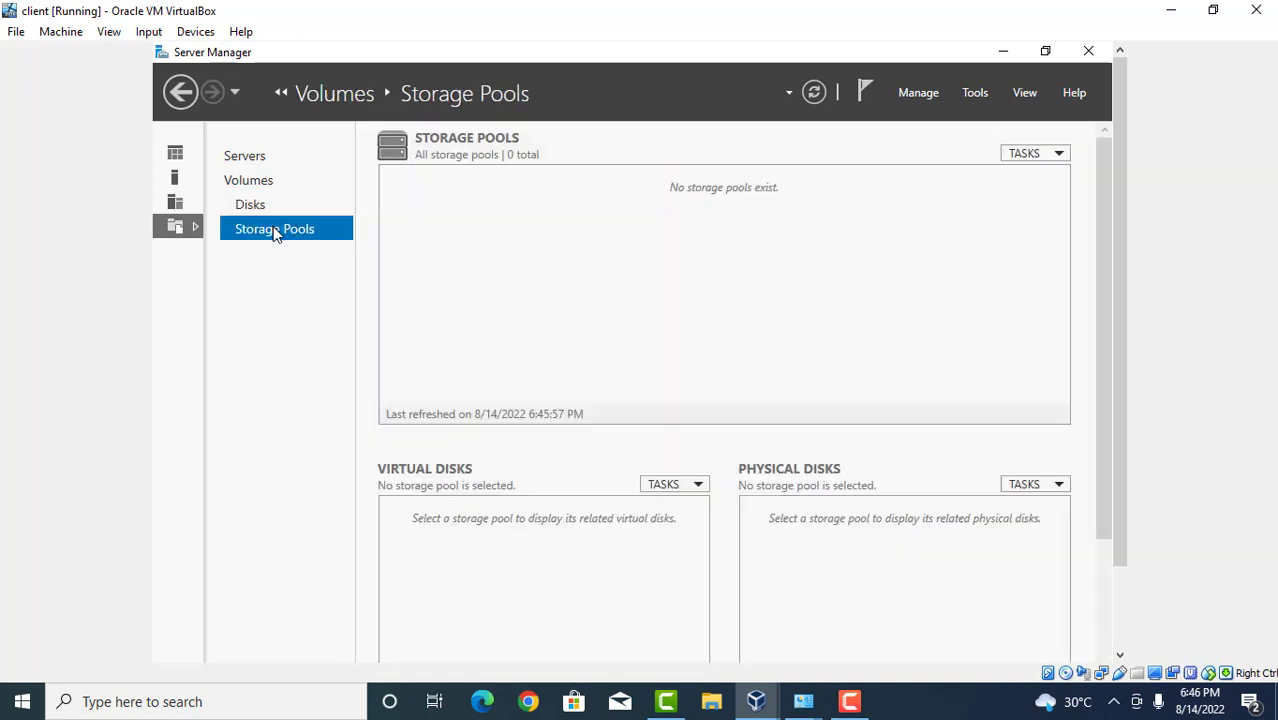
pyautogui.click(1035, 158)
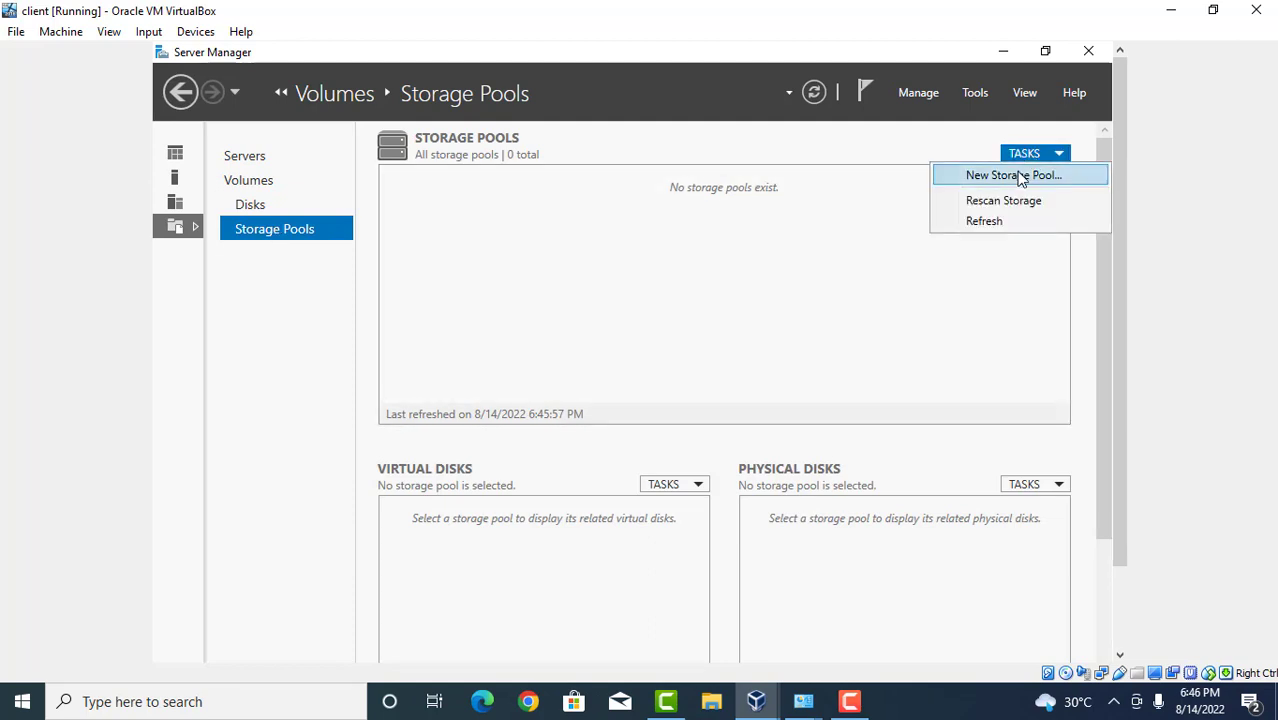
pyautogui.click(1018, 177)
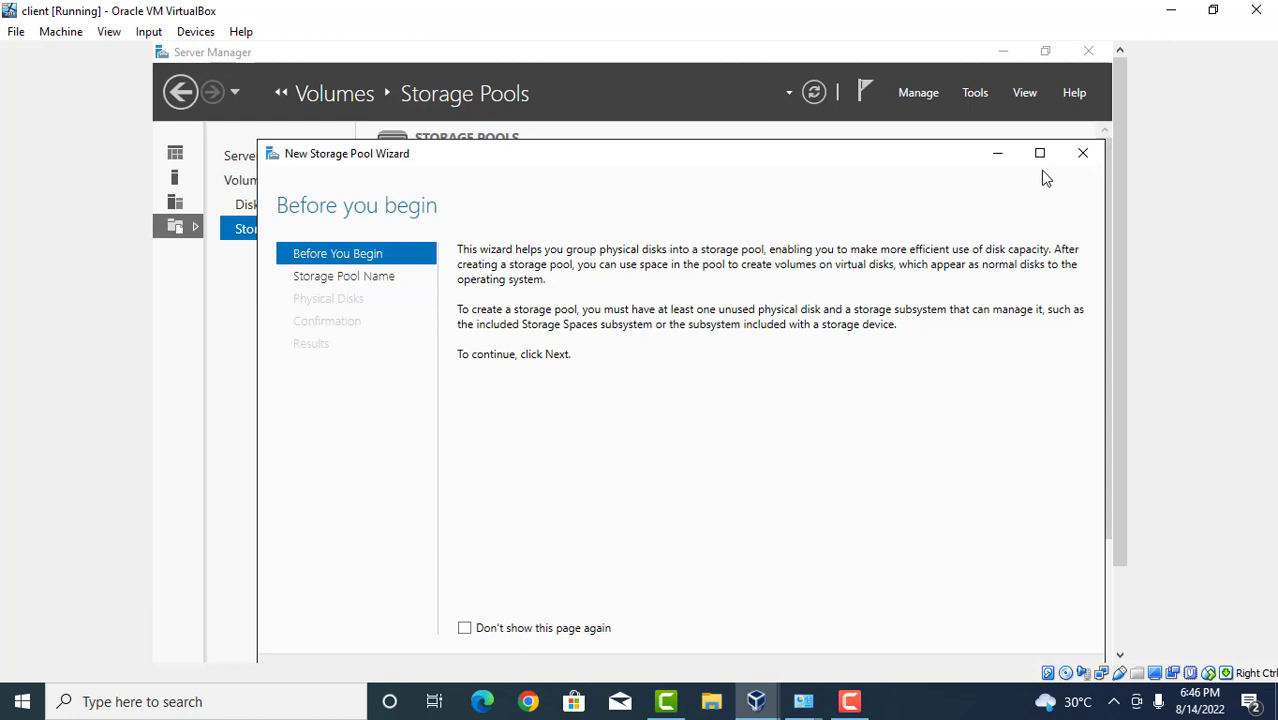
pyautogui.click(1082, 158)
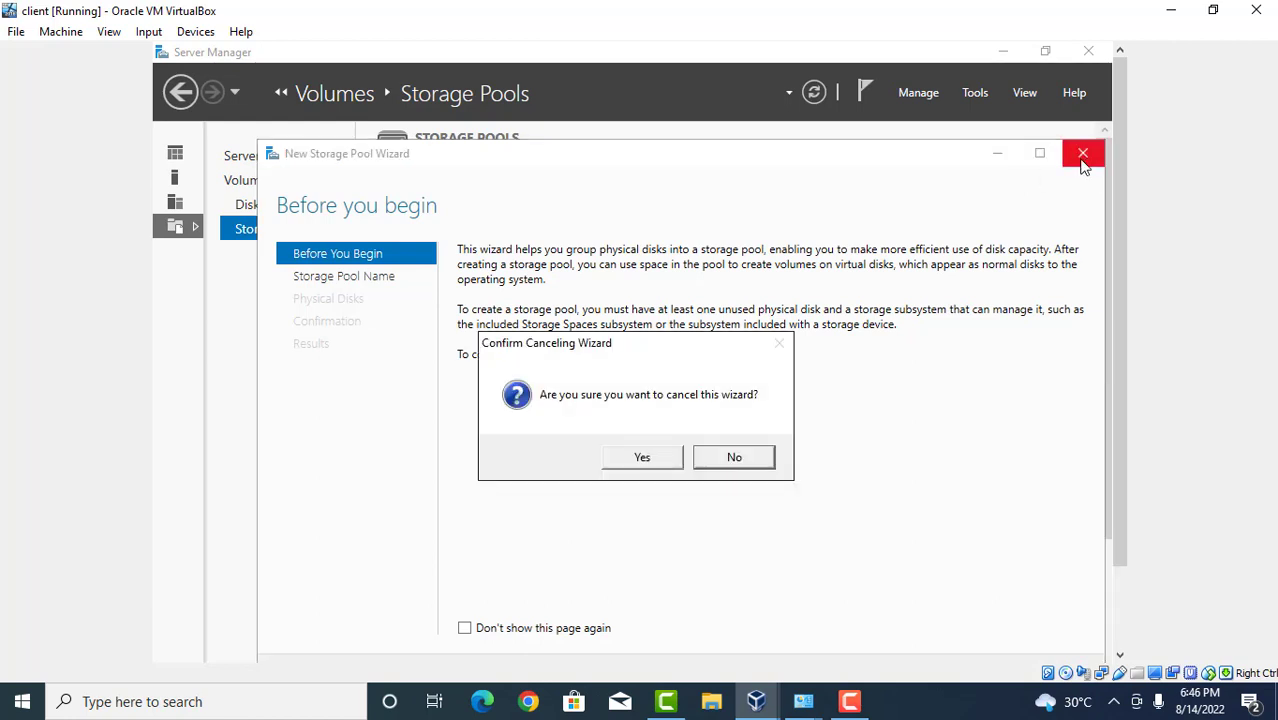
pyautogui.click(642, 460)
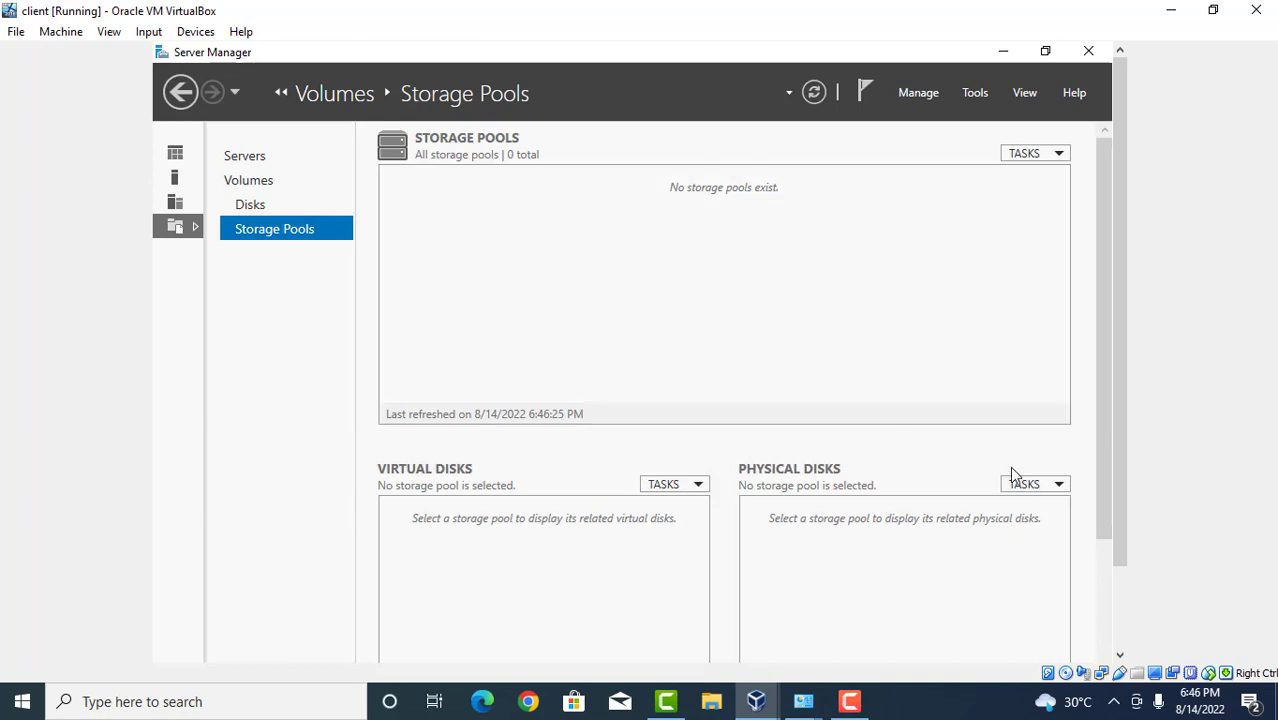
# Refresh the storage pool data and recheck the Physical Disks and Storage Pools task menus.
pyautogui.click(1036, 485)
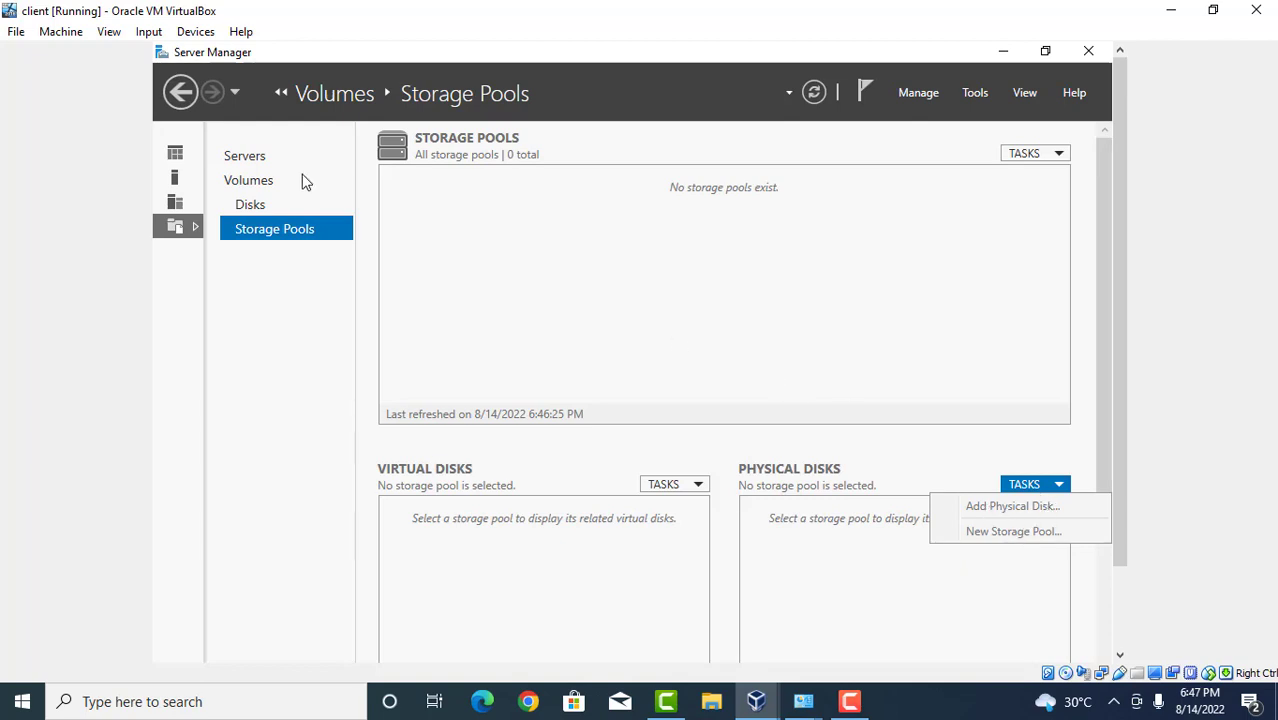
pyautogui.click(815, 92)
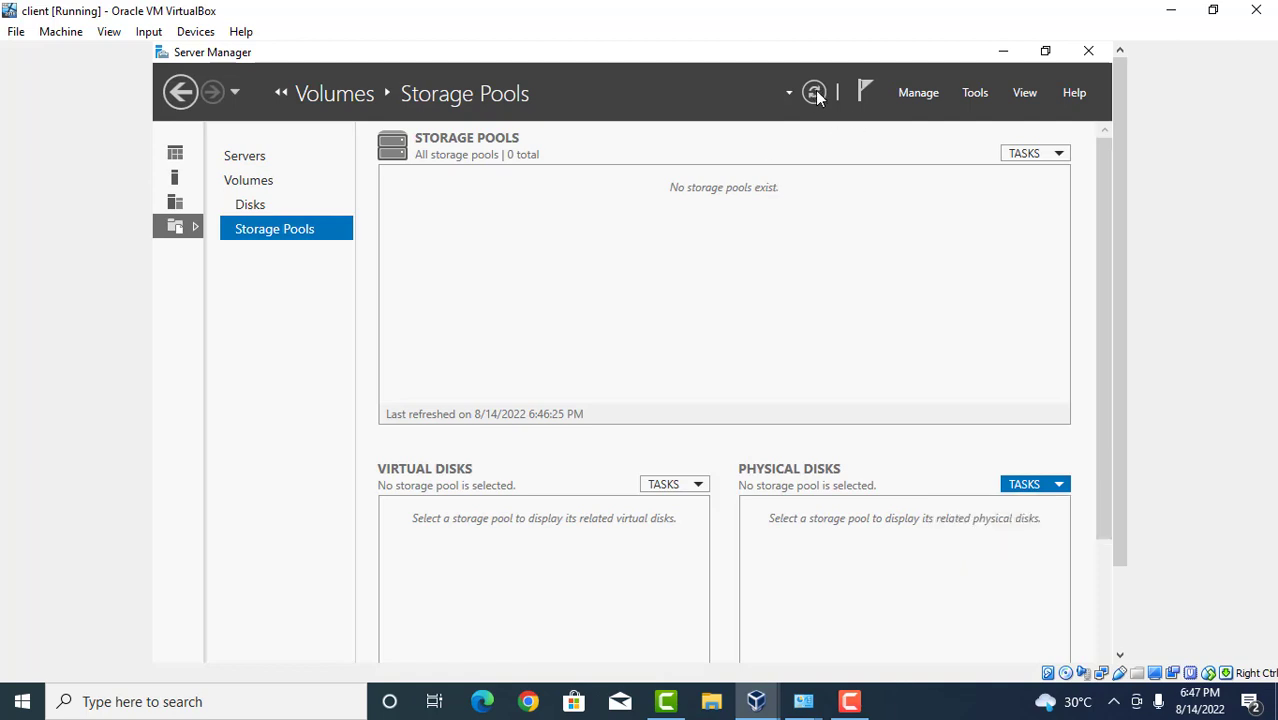
pyautogui.click(815, 92)
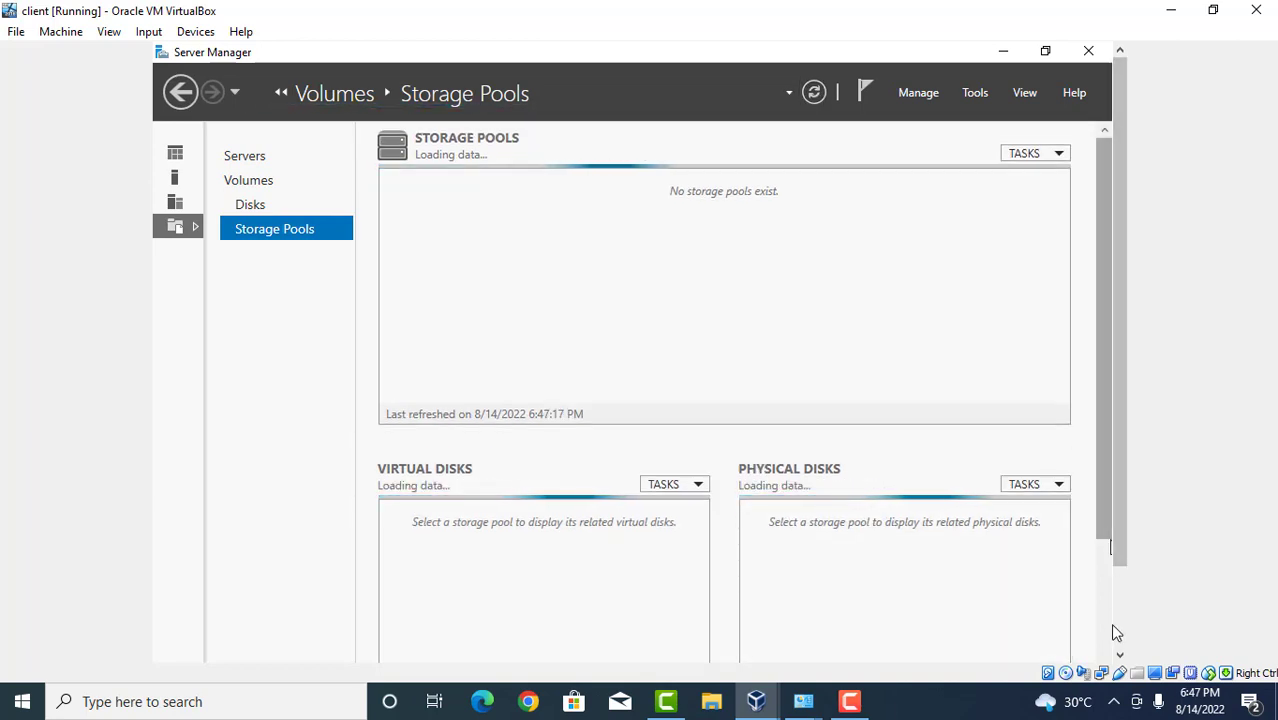
pyautogui.click(1115, 630)
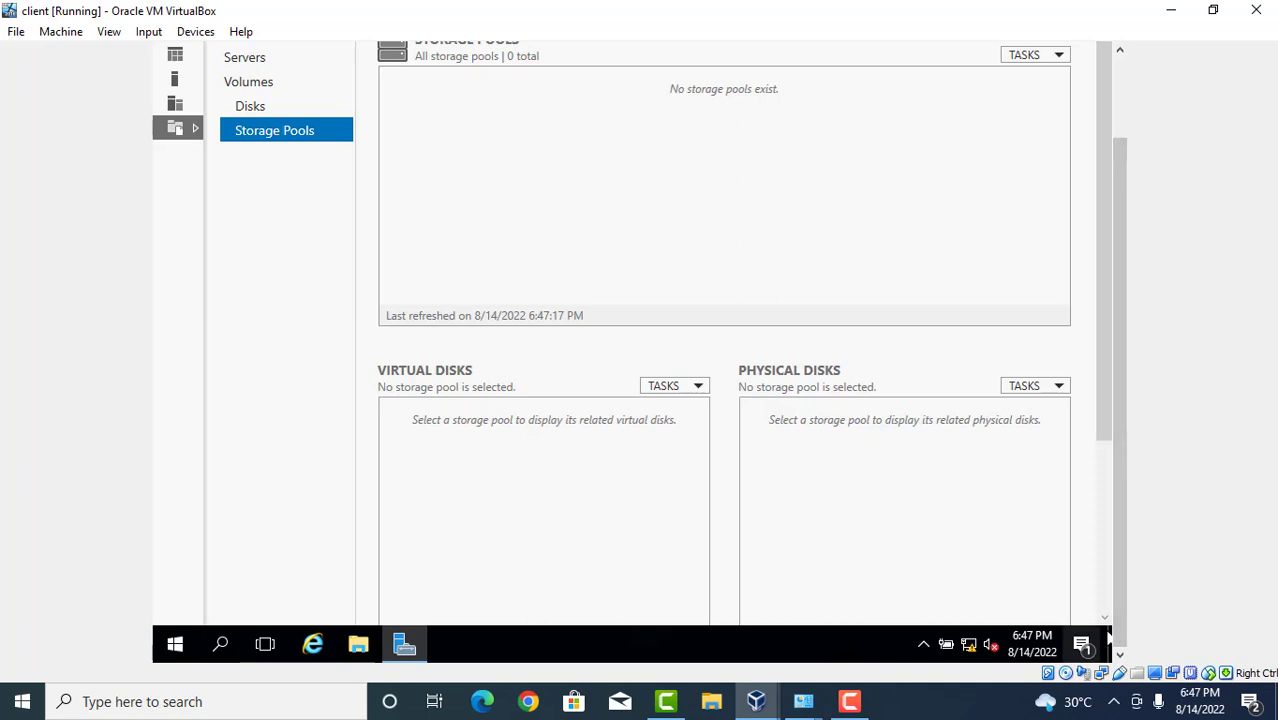
pyautogui.click(1059, 391)
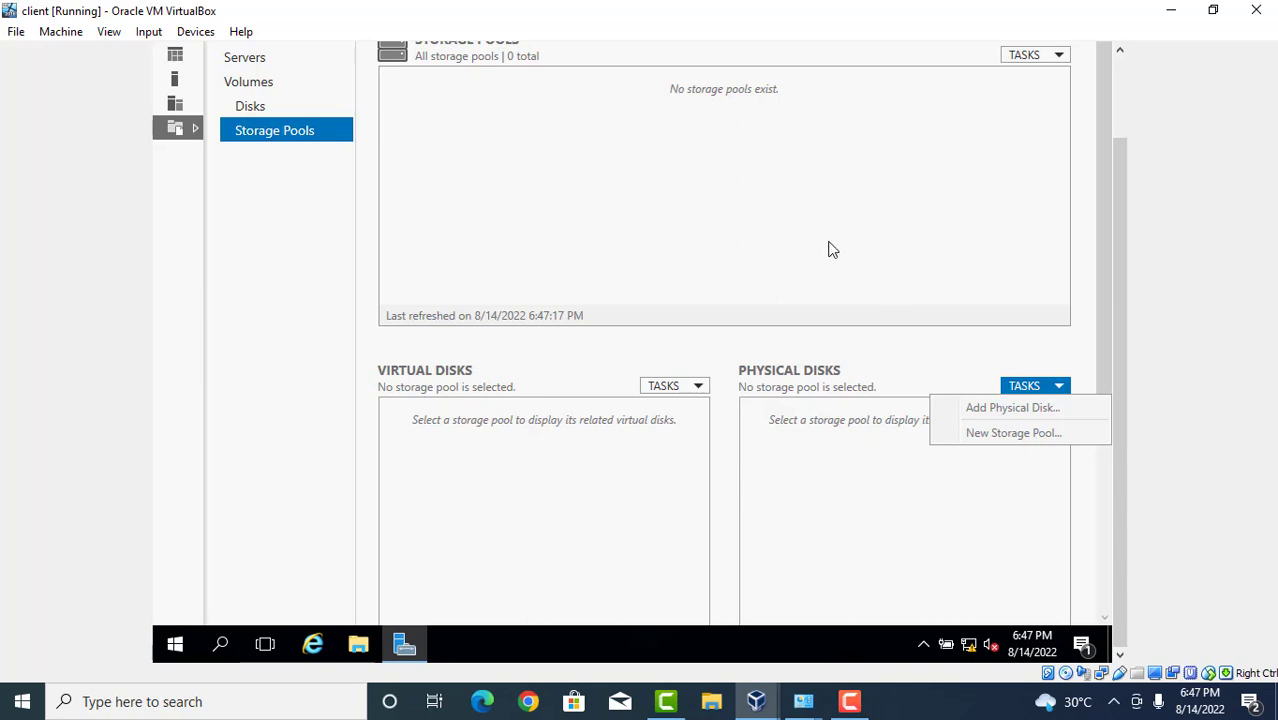
pyautogui.click(496, 117)
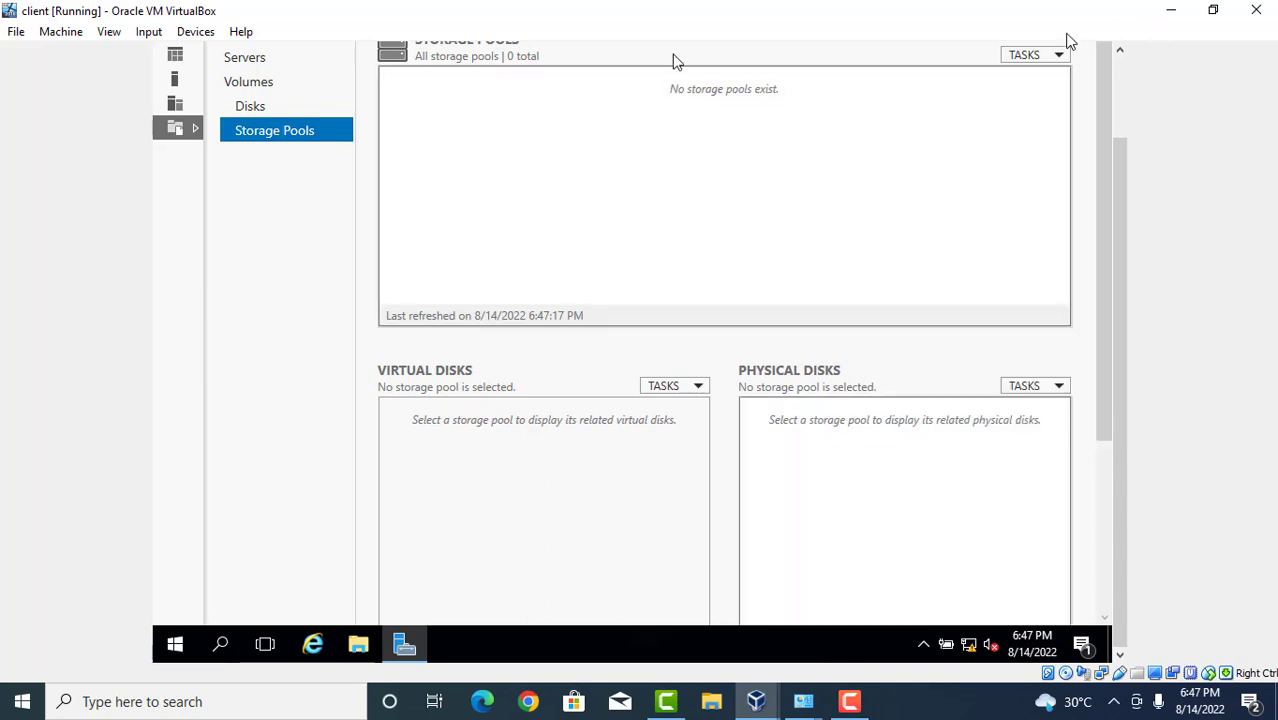
pyautogui.click(1060, 57)
pyautogui.click(1044, 77)
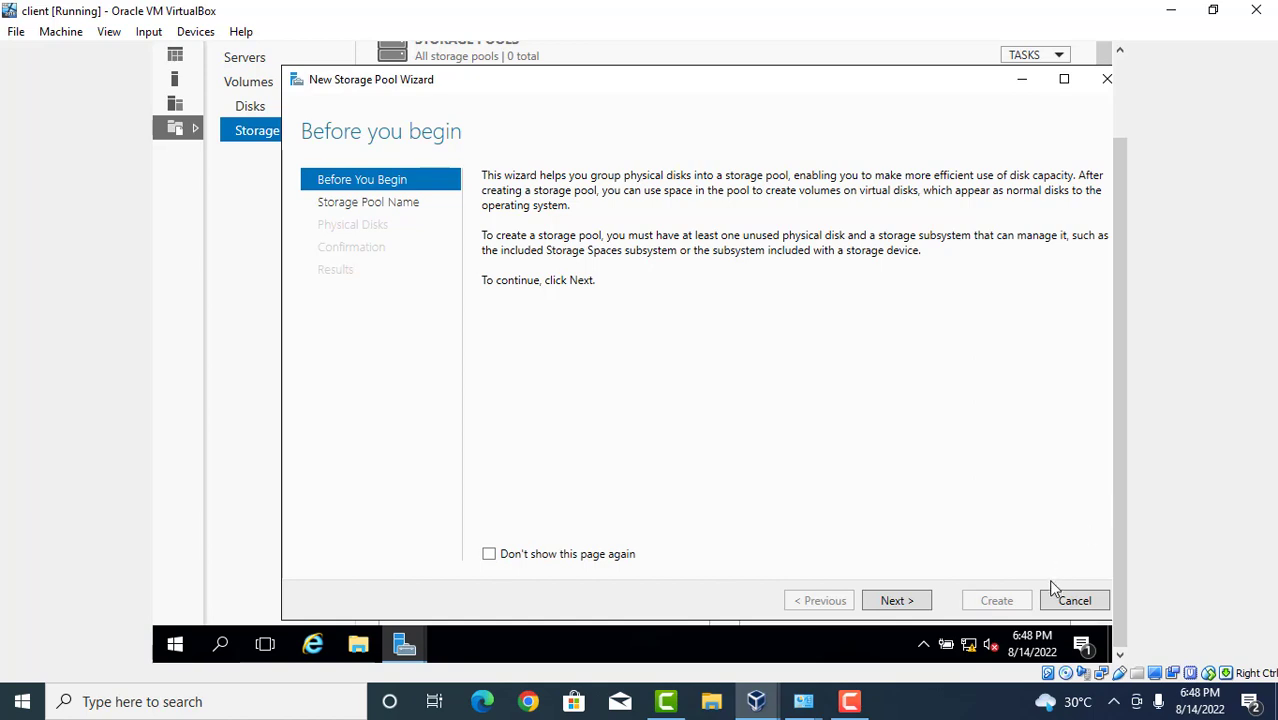
pyautogui.click(897, 601)
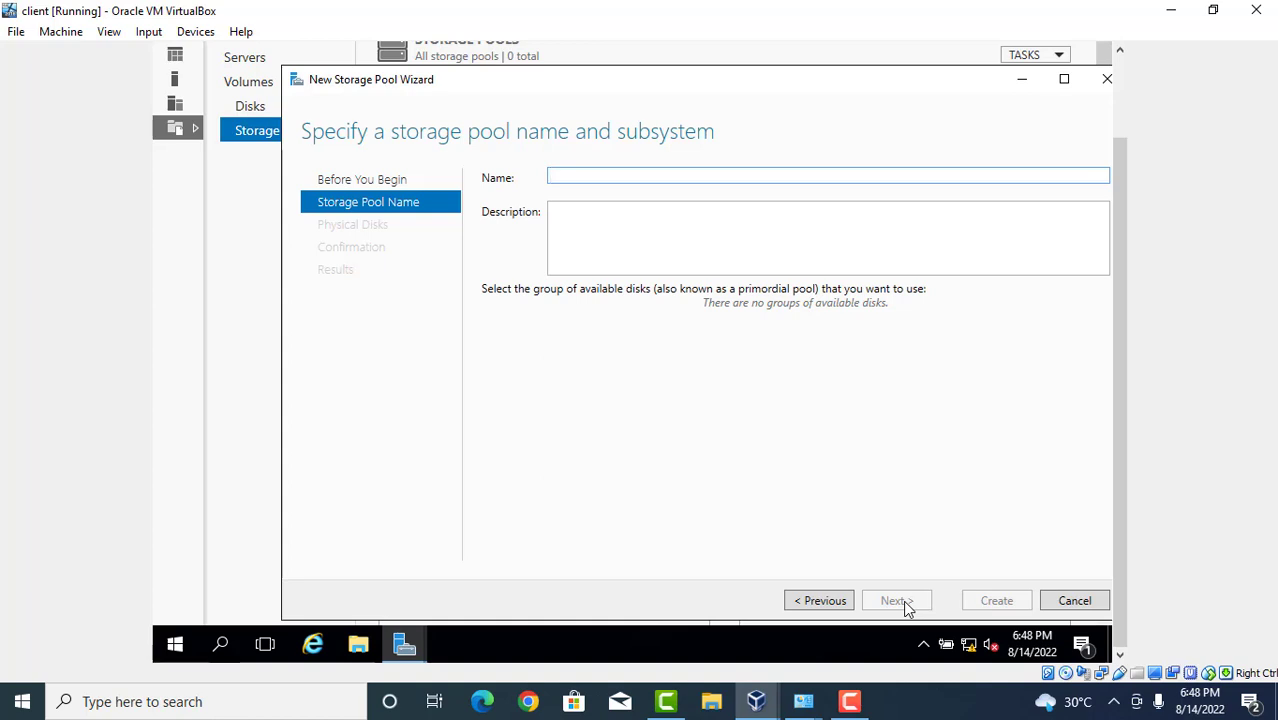
pyautogui.write('pool1')
pyautogui.click(707, 227)
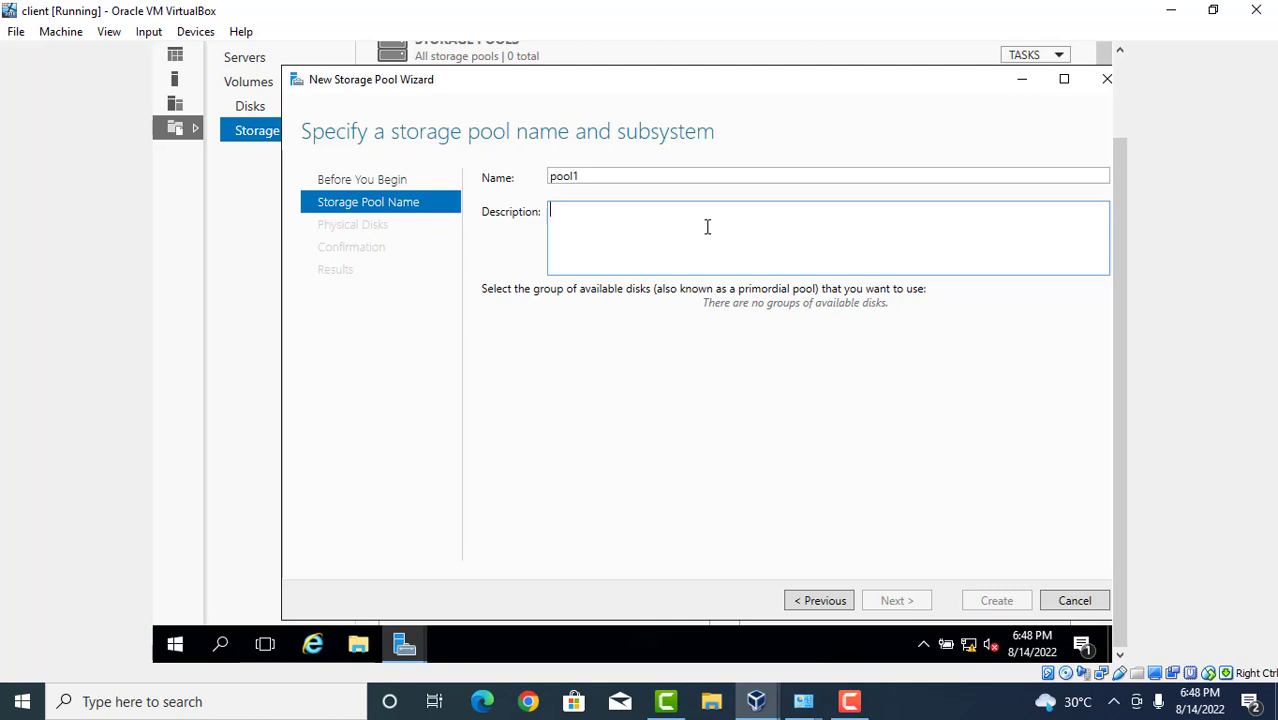
pyautogui.write('sys2')
pyautogui.doubleClick(598, 225)
pyautogui.click(824, 606)
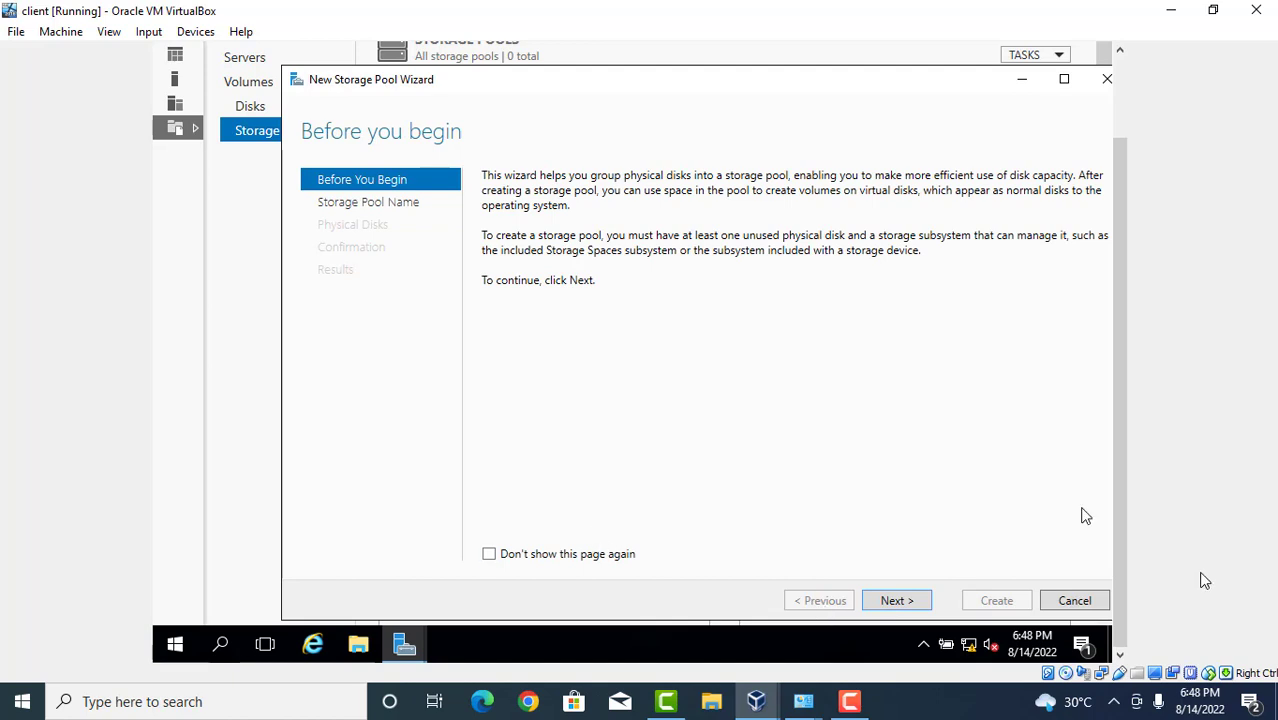
pyautogui.click(1101, 603)
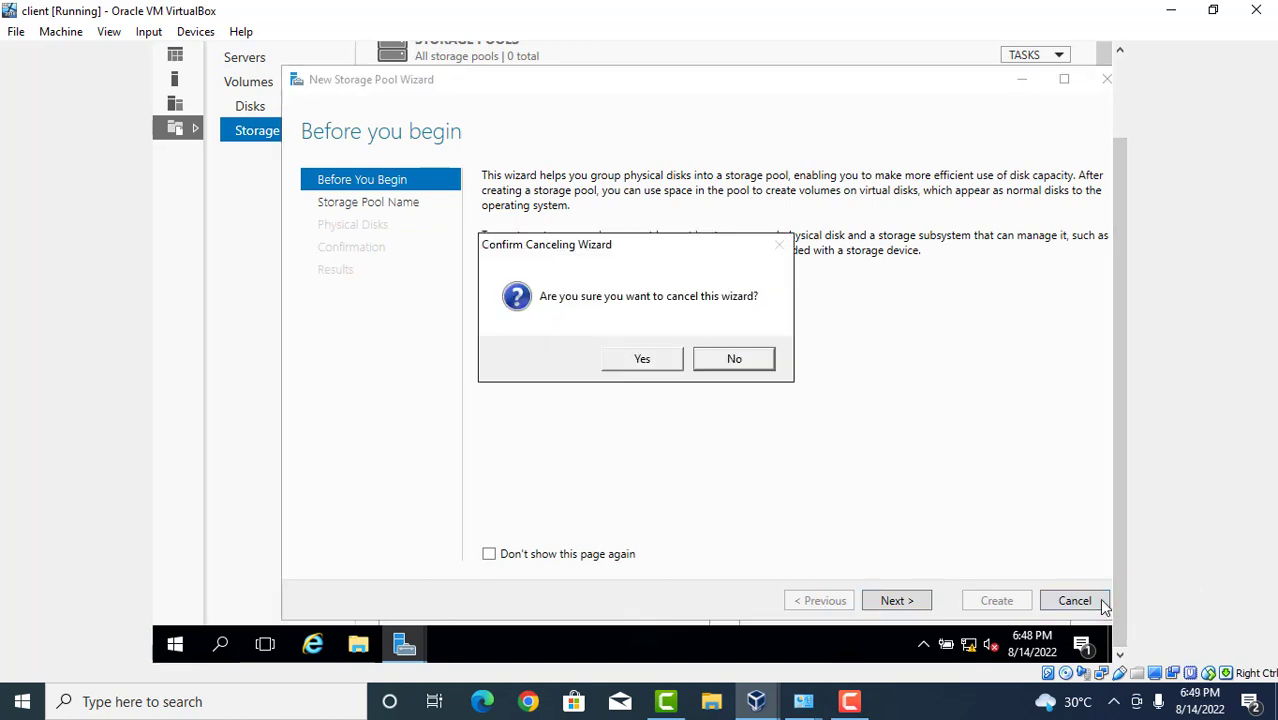
pyautogui.click(640, 359)
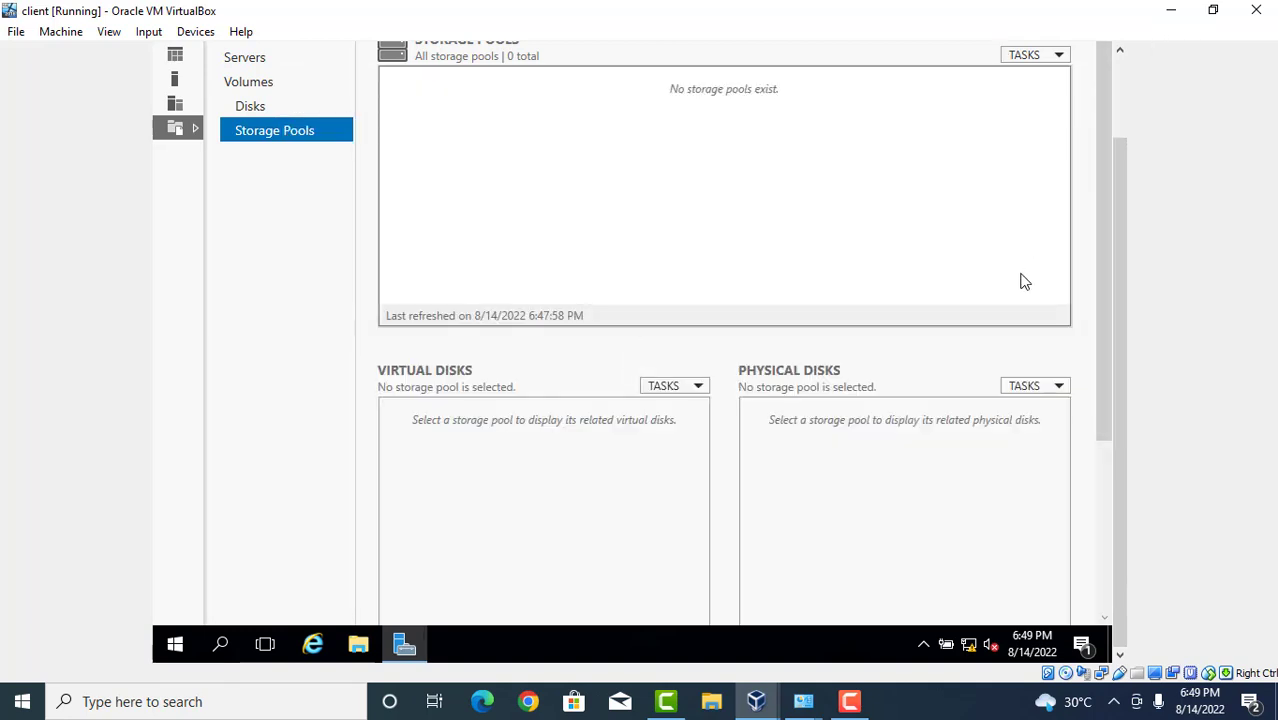
# Check the Physical Disks task options, then pause the Camtasia screen recording.
pyautogui.click(1026, 392)
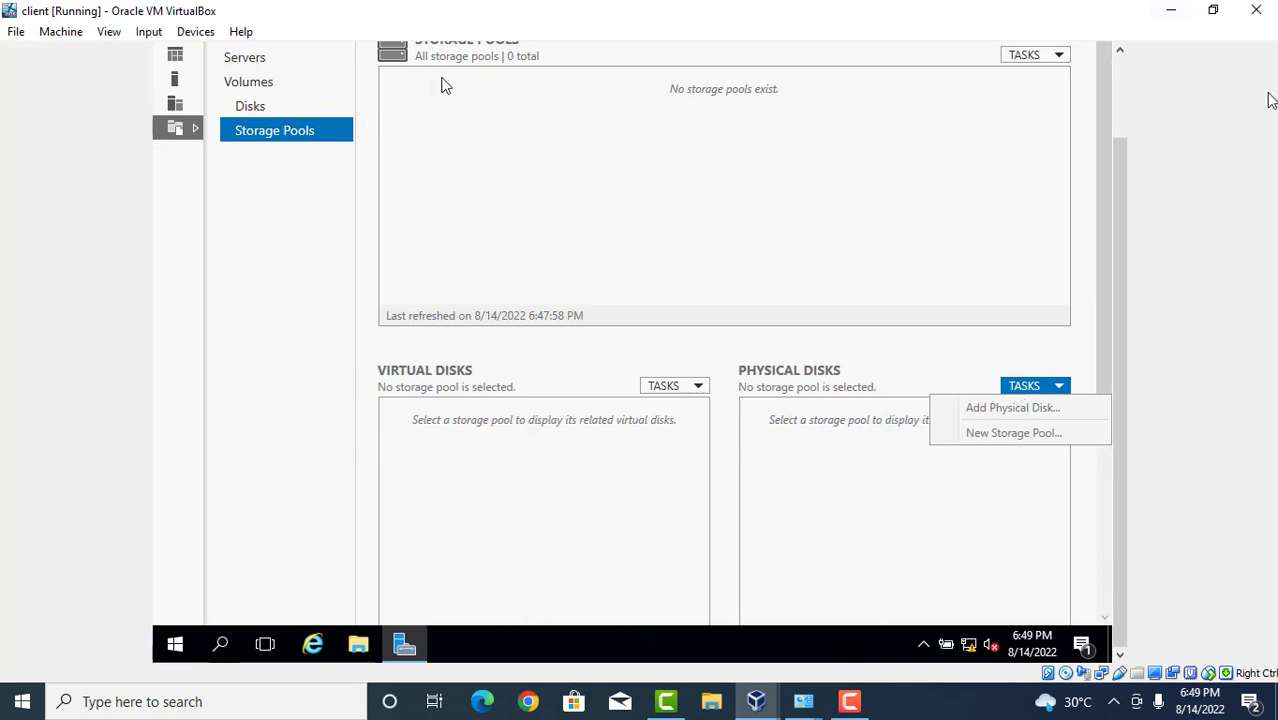
pyautogui.click(1115, 82)
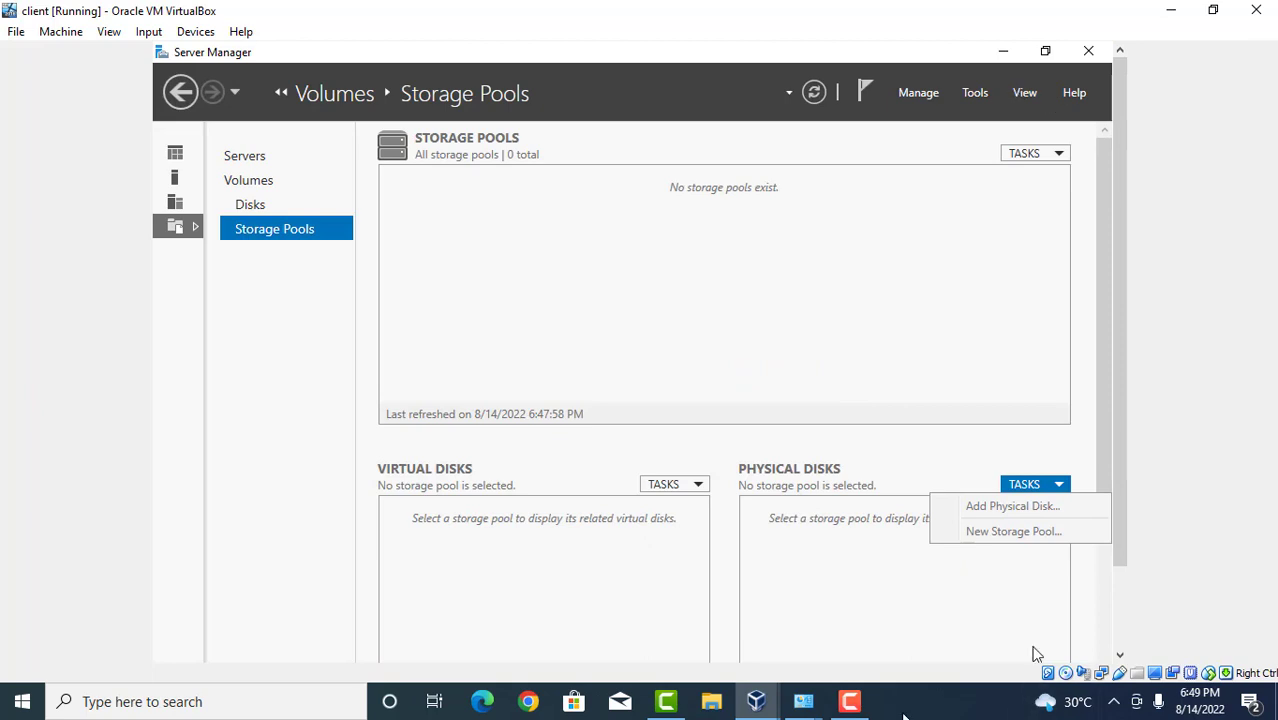
pyautogui.click(849, 703)
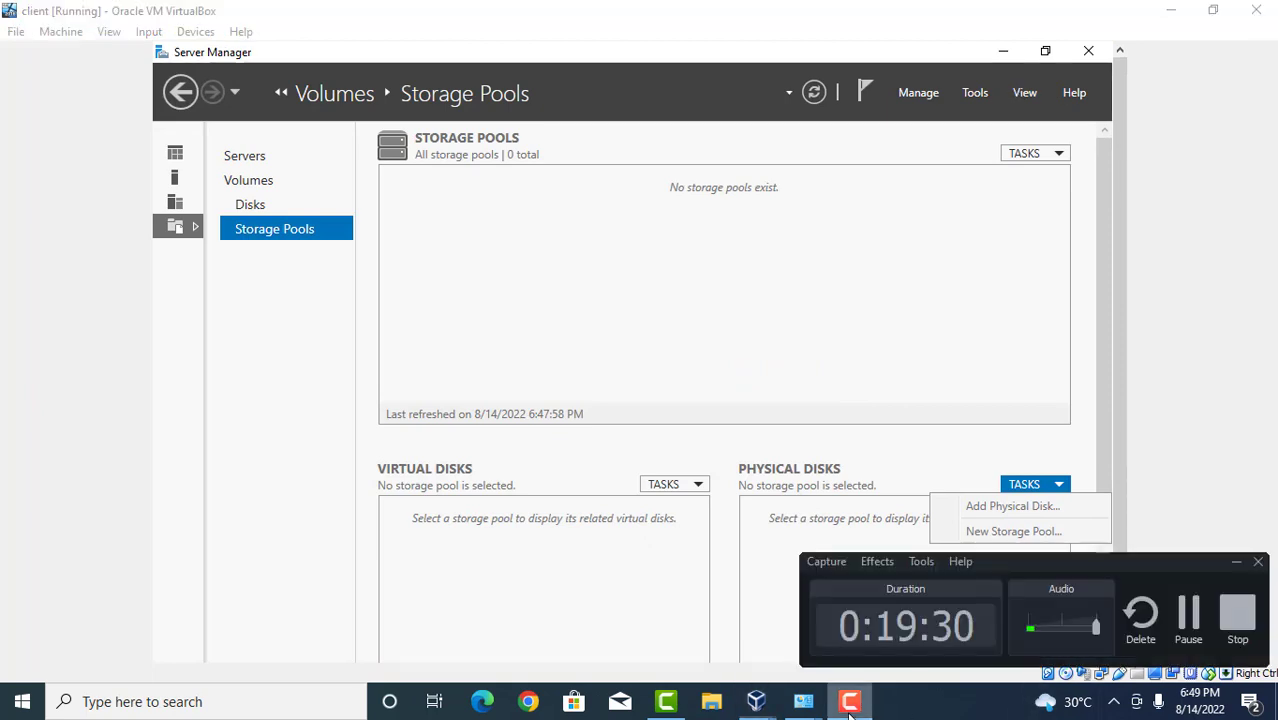
pyautogui.click(1188, 615)
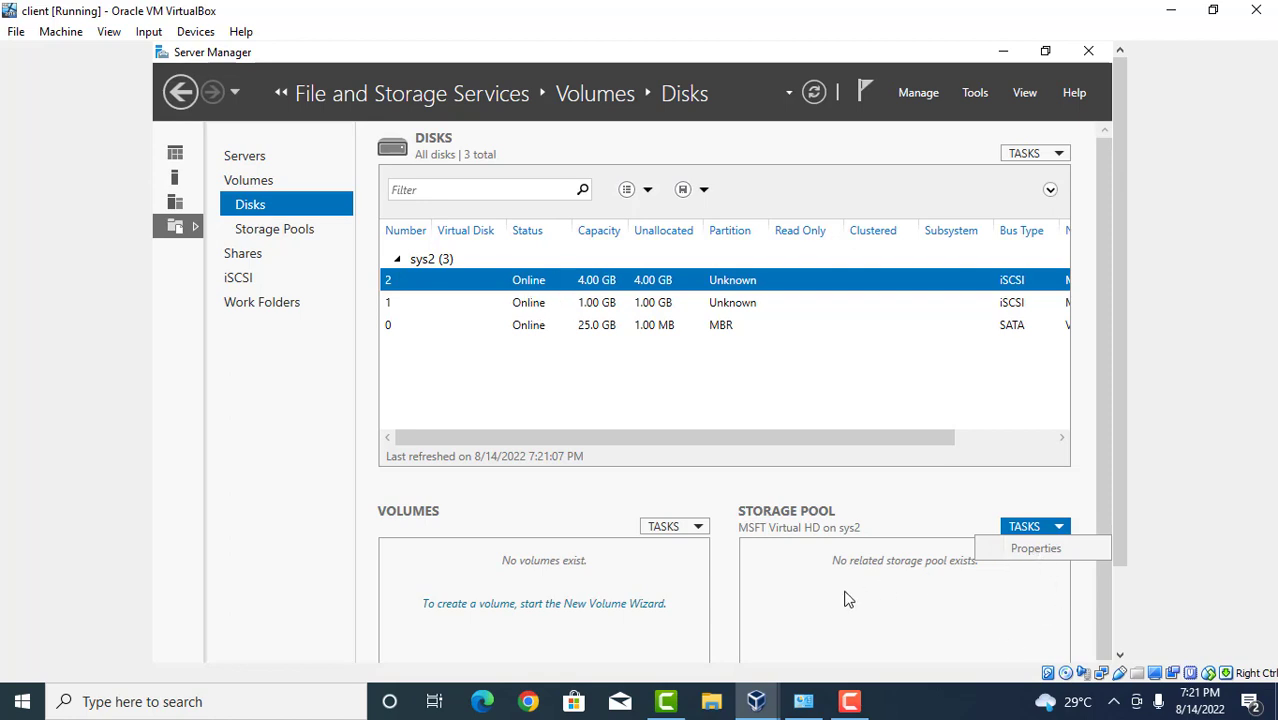
pyautogui.click(792, 577)
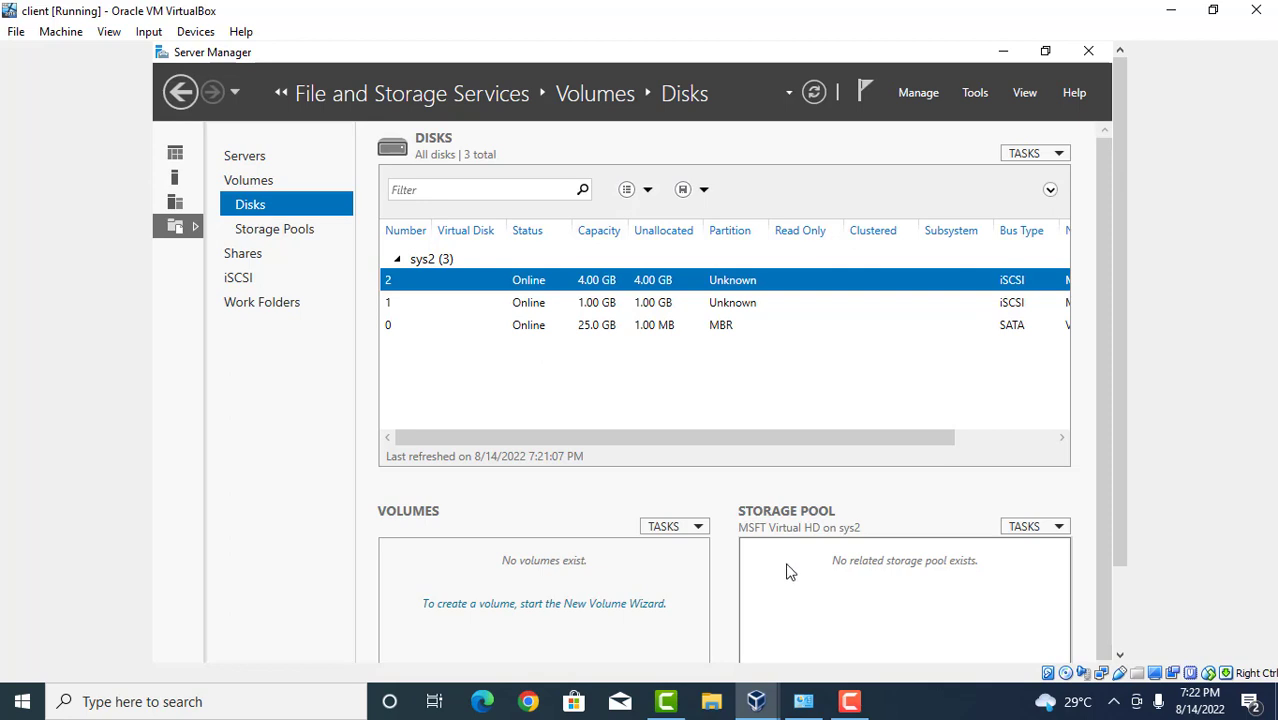
pyautogui.click(693, 548)
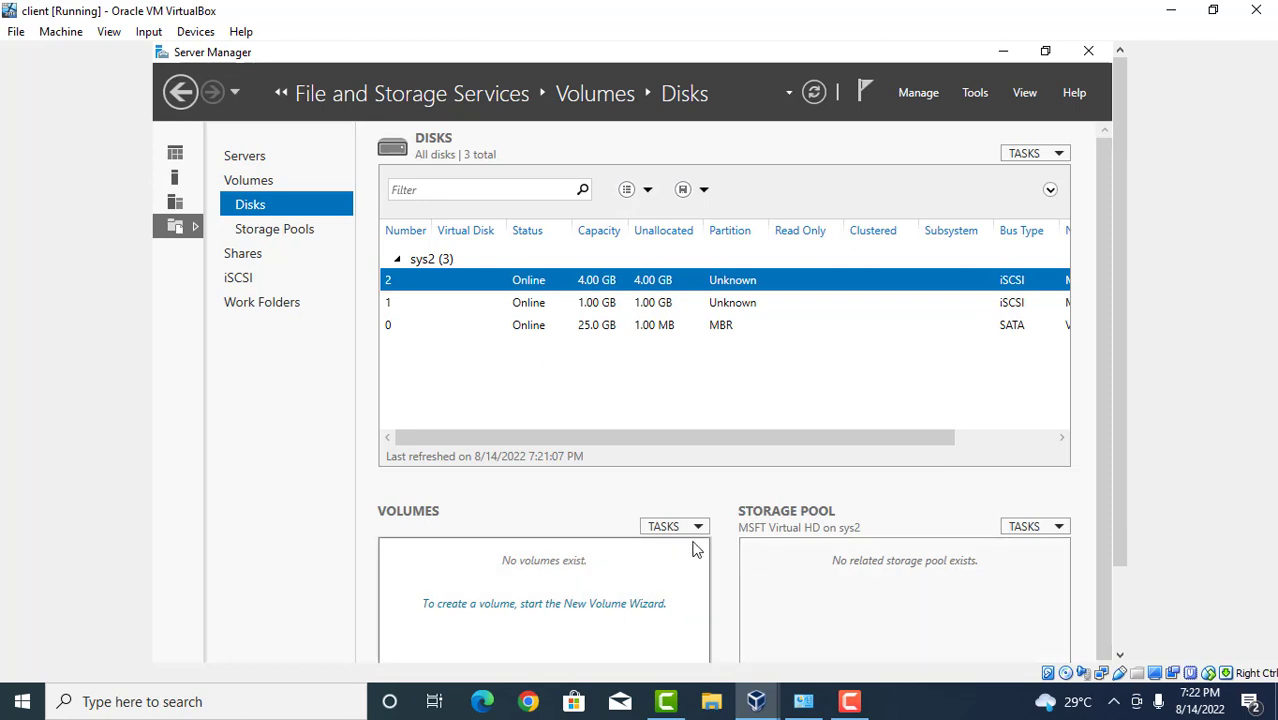
pyautogui.click(895, 586)
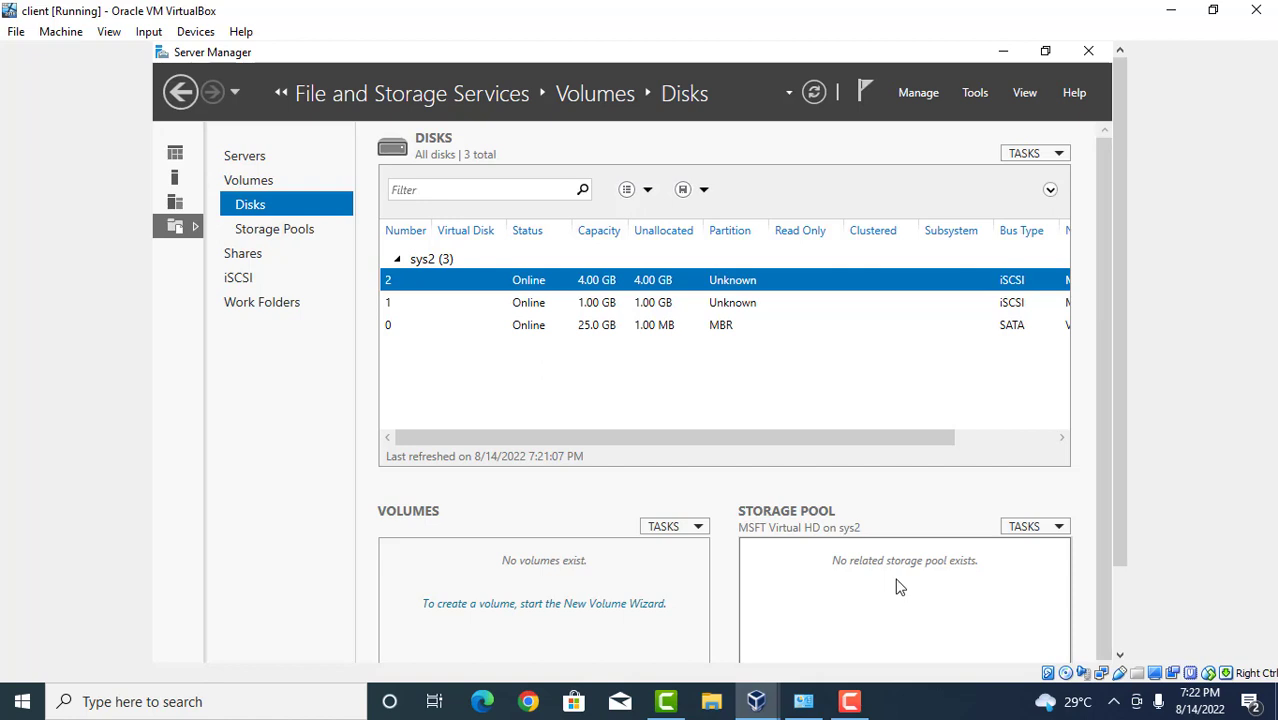
pyautogui.click(801, 405)
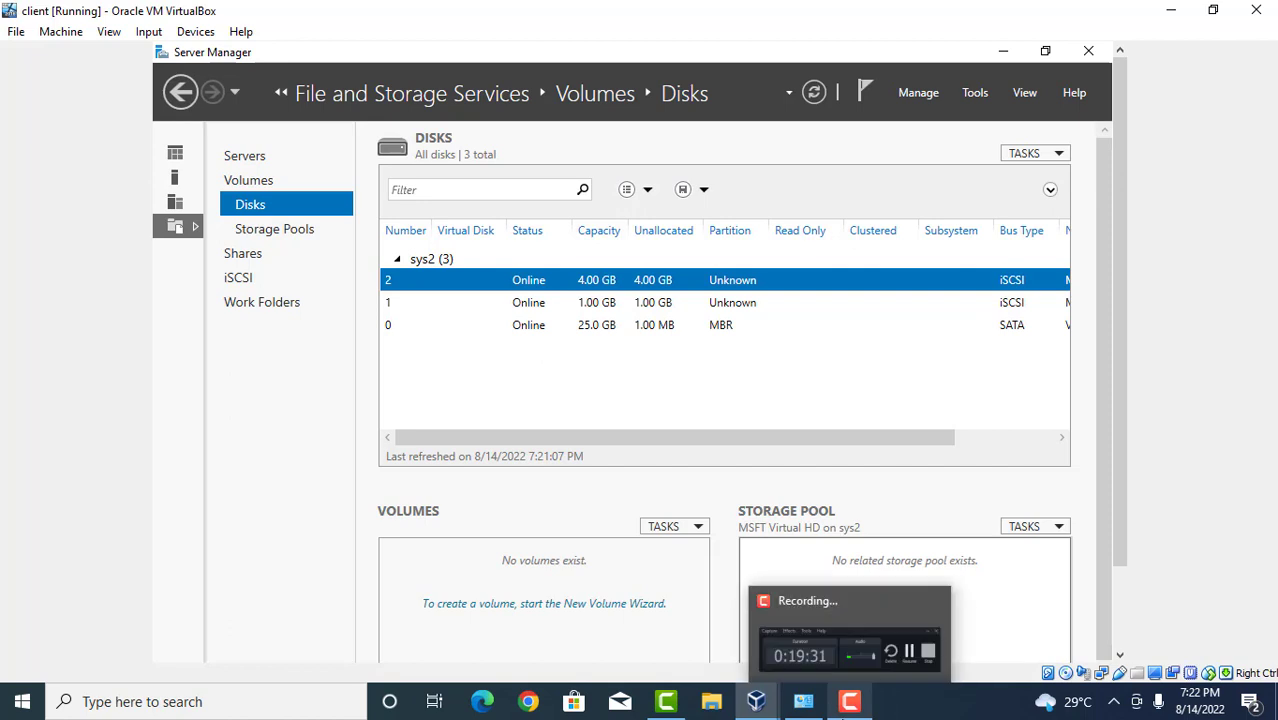
# Restore the Camtasia Recorder control panel from the taskbar.
pyautogui.click(843, 714)
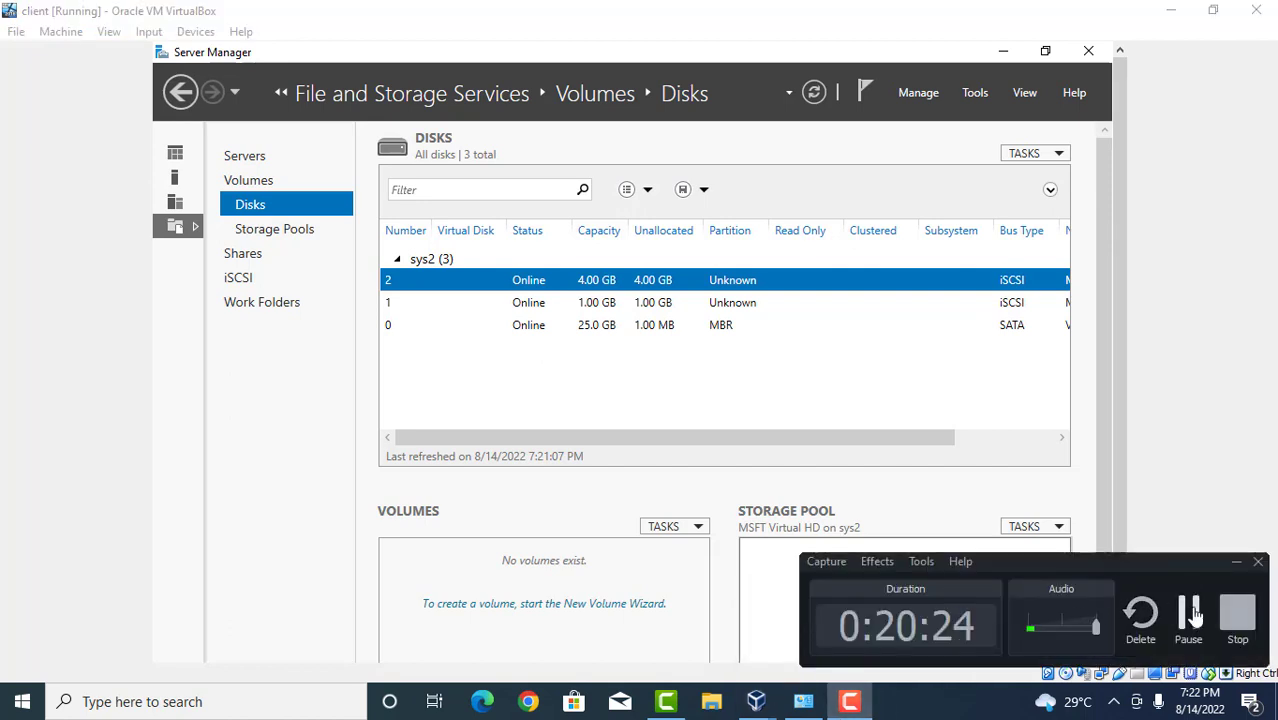